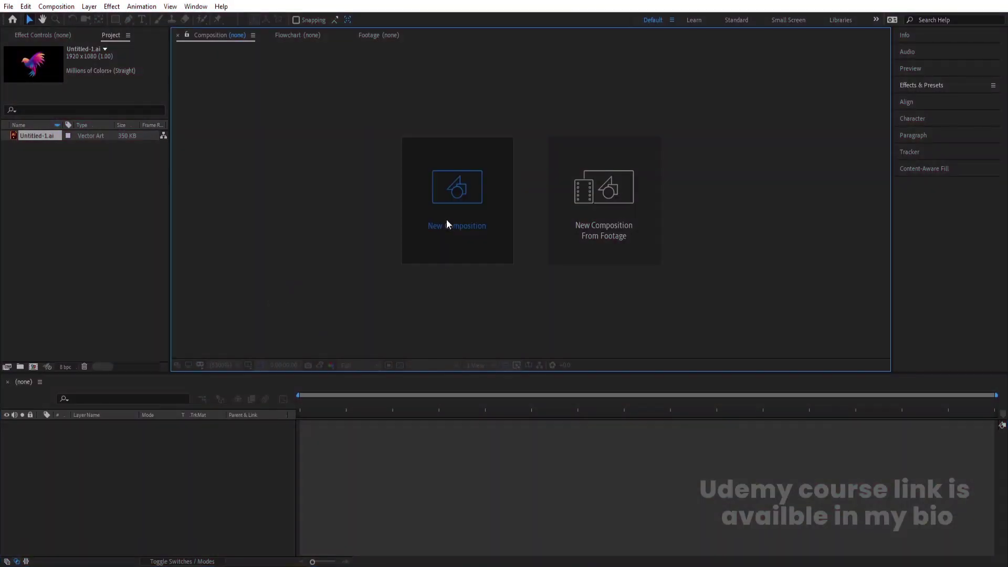
# Step: Create a new composition named Main Animation, keeping the other default settings
pyautogui.click(447, 224)
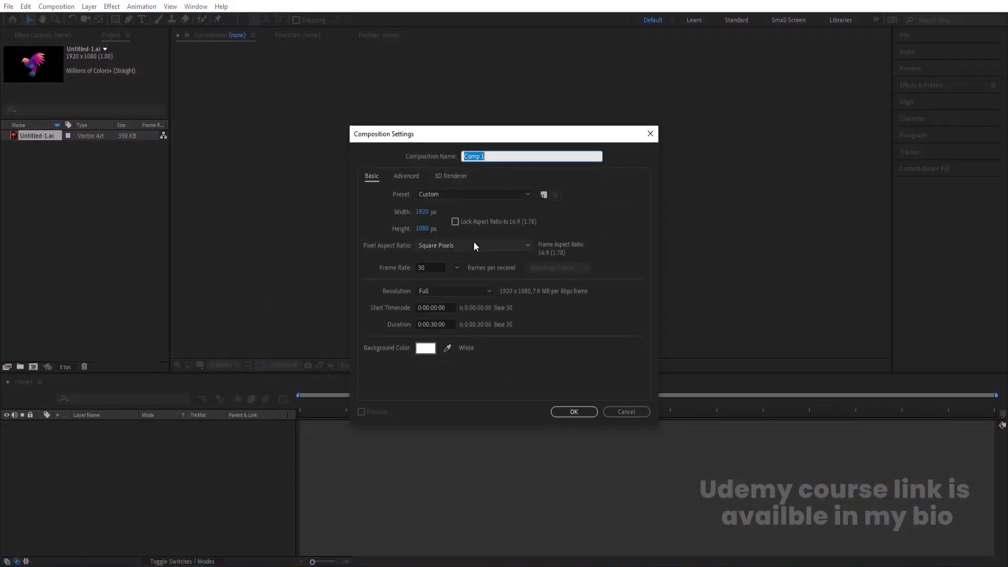
pyautogui.write('Main Animation')
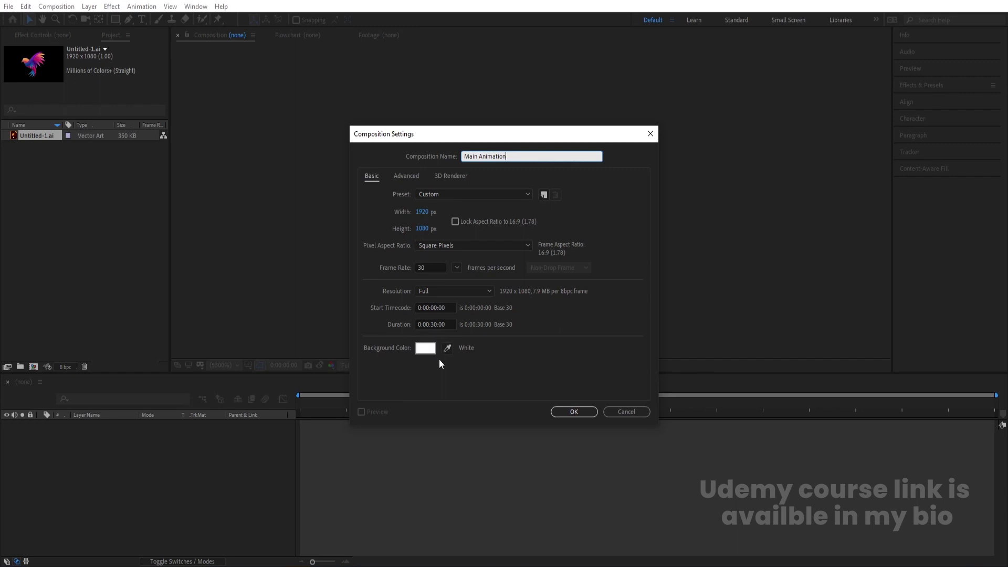
pyautogui.click(574, 412)
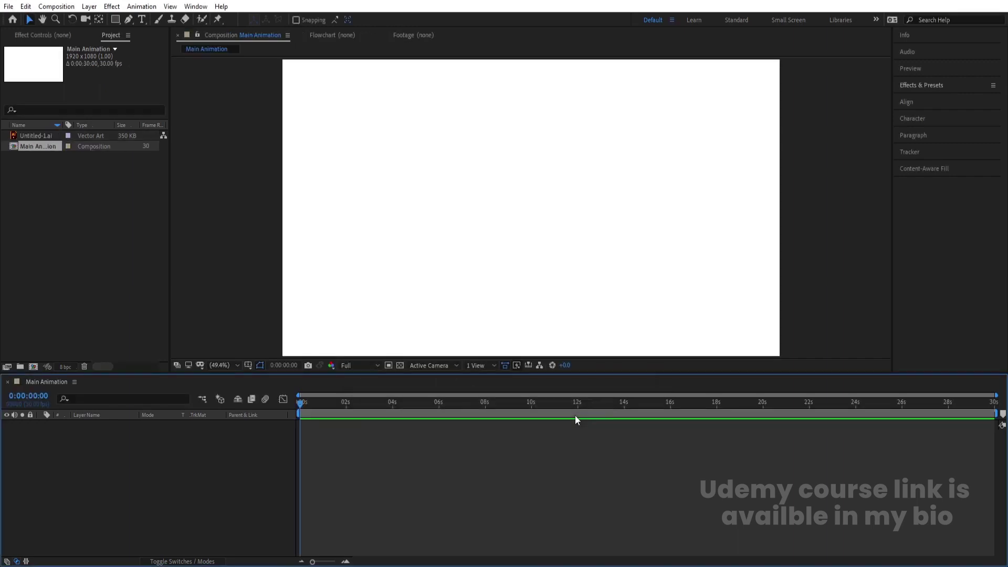
# Step: Show the Title/Action Safe guides and add the Untitled-1.ai artwork to the Main Animation composition as a layer
pyautogui.click(249, 365)
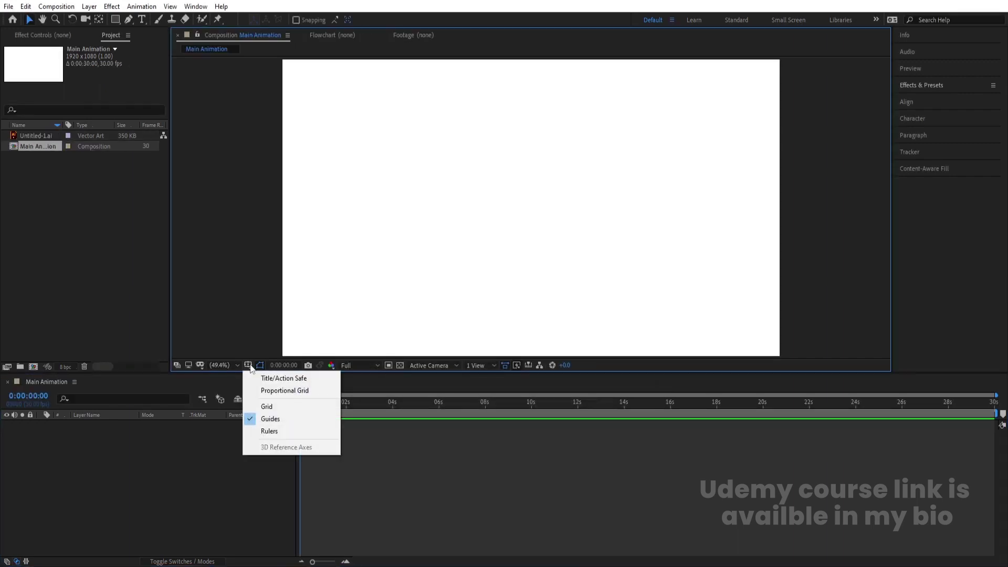
pyautogui.click(284, 378)
pyautogui.click(42, 137)
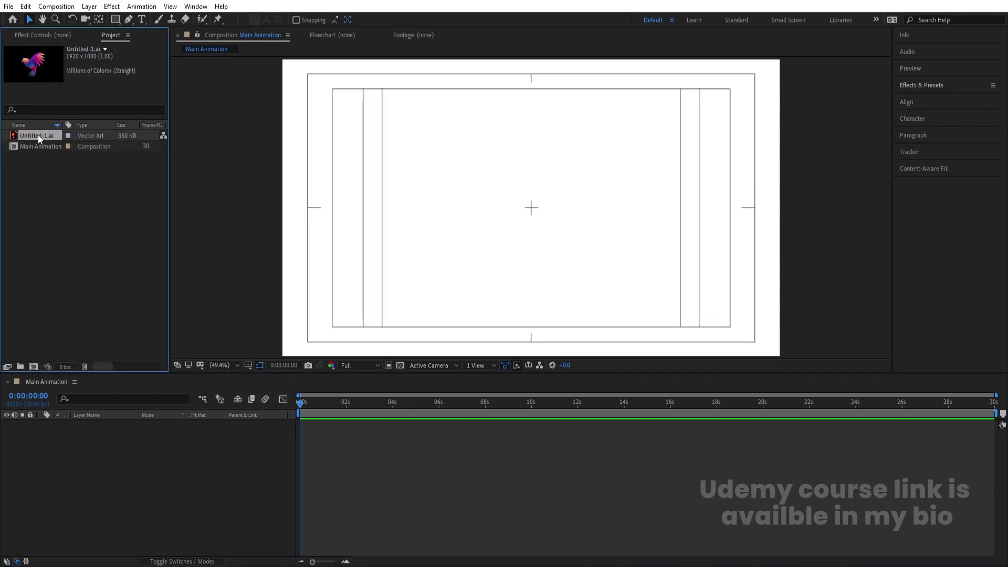
pyautogui.moveTo(195, 494); pyautogui.dragTo(196, 493)
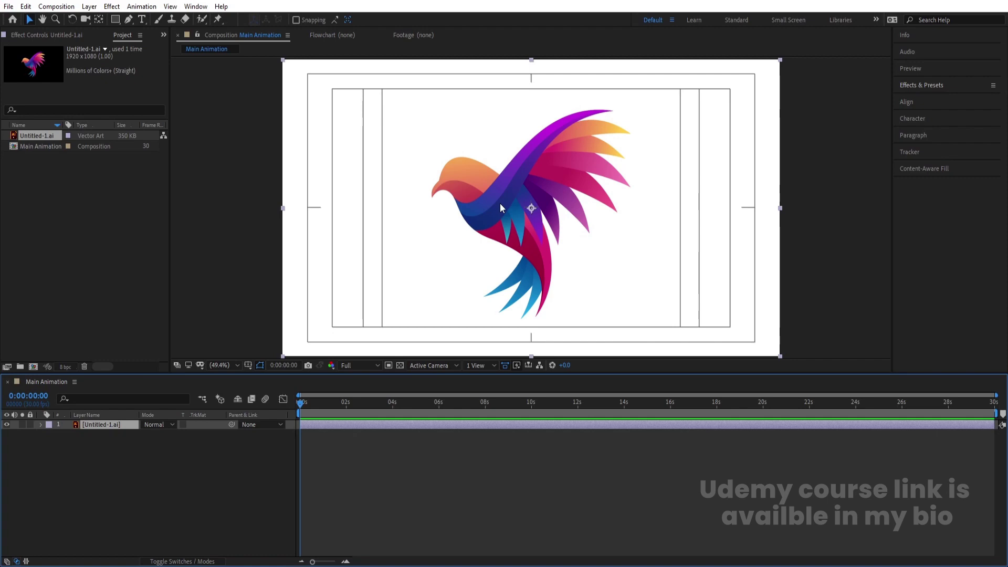
pyautogui.click(44, 468)
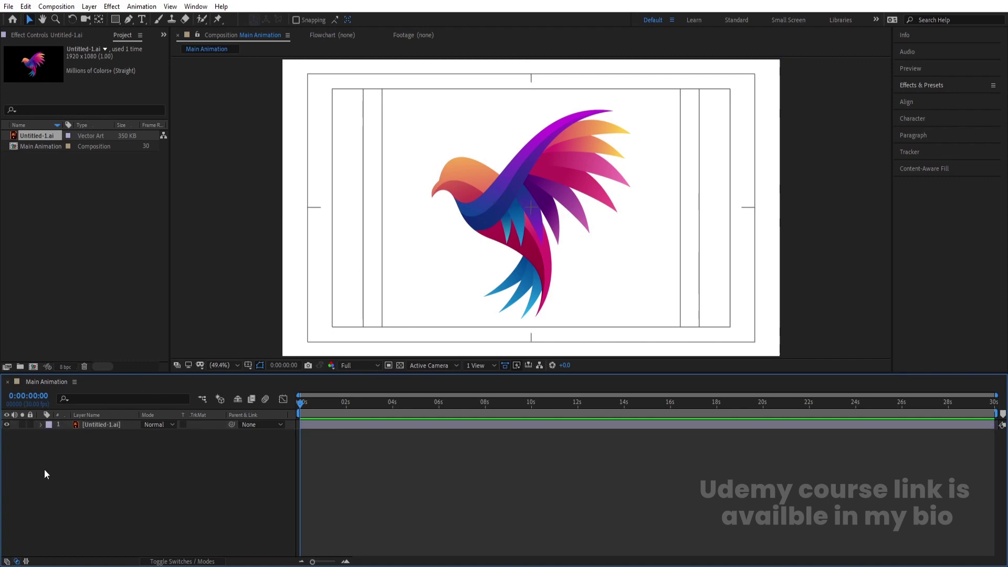
# Step: Scale the Untitled-1.ai bird layer down to 72%
pyautogui.click(99, 425)
pyautogui.press('s')
pyautogui.moveTo(158, 434); pyautogui.dragTo(146, 436)
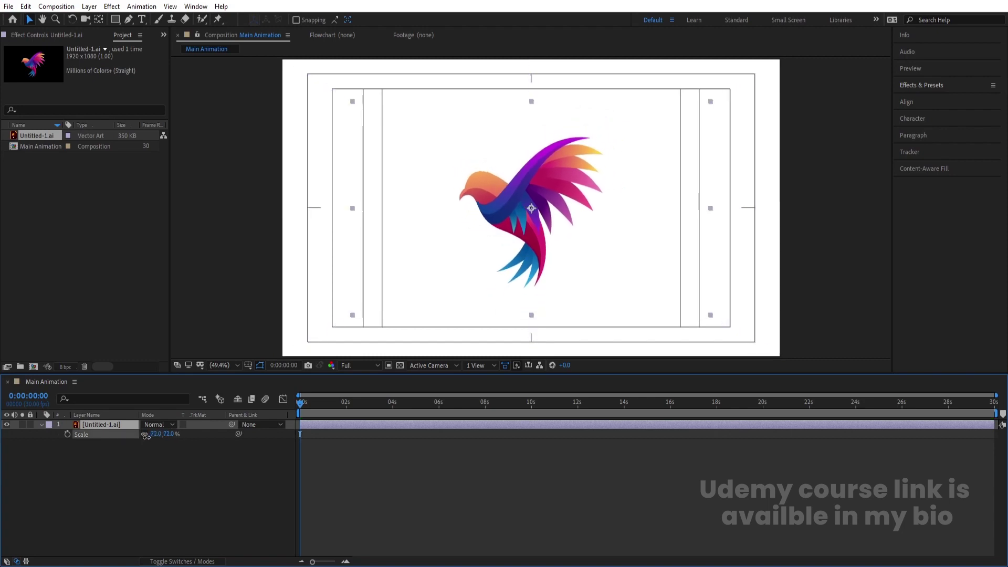
pyautogui.click(163, 484)
# Step: With the Pen tool and a 10 px black stroke, draw a curved open path from the upper wing tip along the body to the head
pyautogui.click(128, 23)
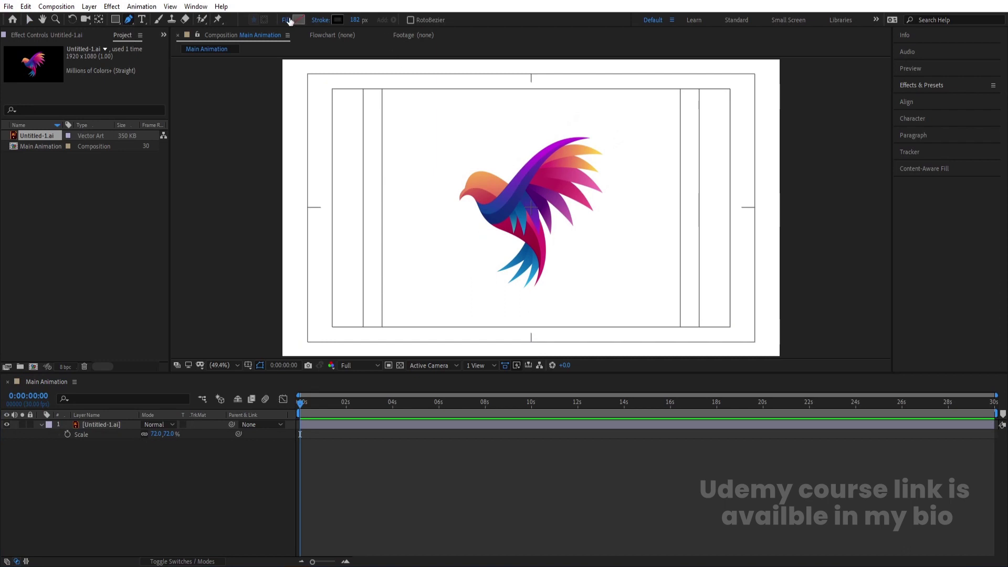
pyautogui.click(355, 20)
pyautogui.write('10')
pyautogui.press('Return')
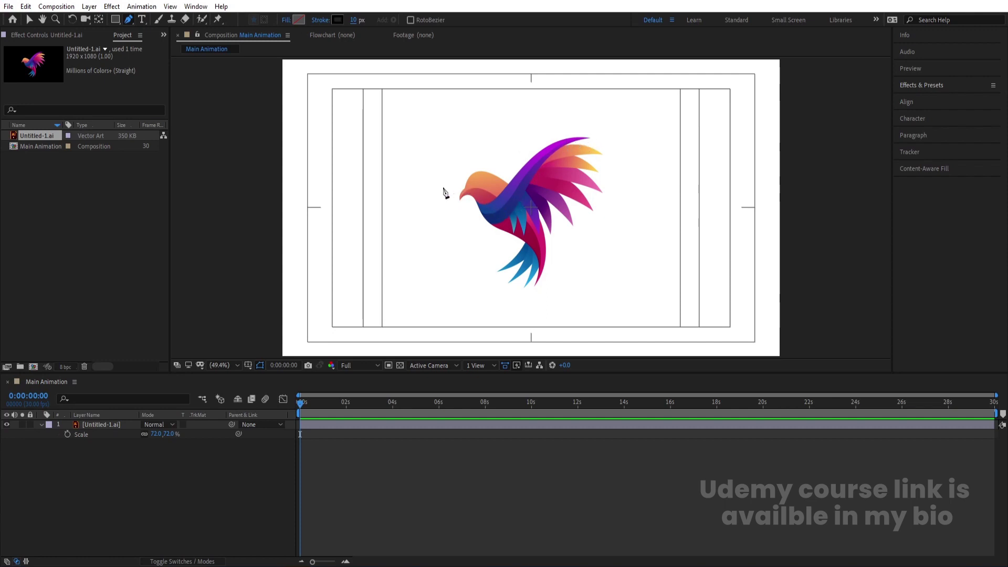
pyautogui.click(609, 141)
pyautogui.moveTo(515, 192); pyautogui.dragTo(479, 253)
pyautogui.moveTo(457, 186); pyautogui.dragTo(518, 185)
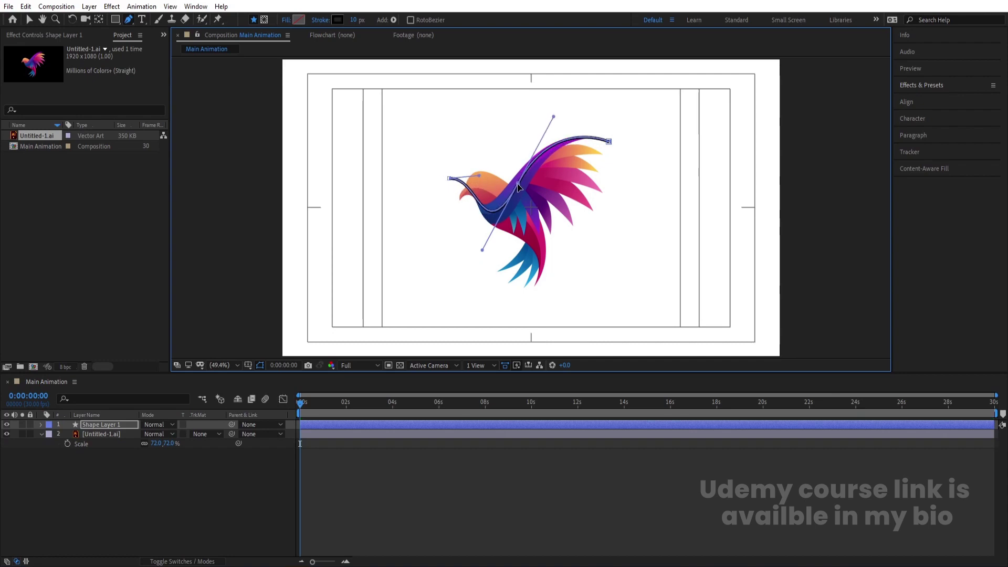
pyautogui.moveTo(482, 251); pyautogui.dragTo(485, 256)
# Step: Widen the path's stroke to 87 px and adjust its end points and middle curve to follow the upper wing and body
pyautogui.moveTo(354, 20); pyautogui.dragTo(396, 19)
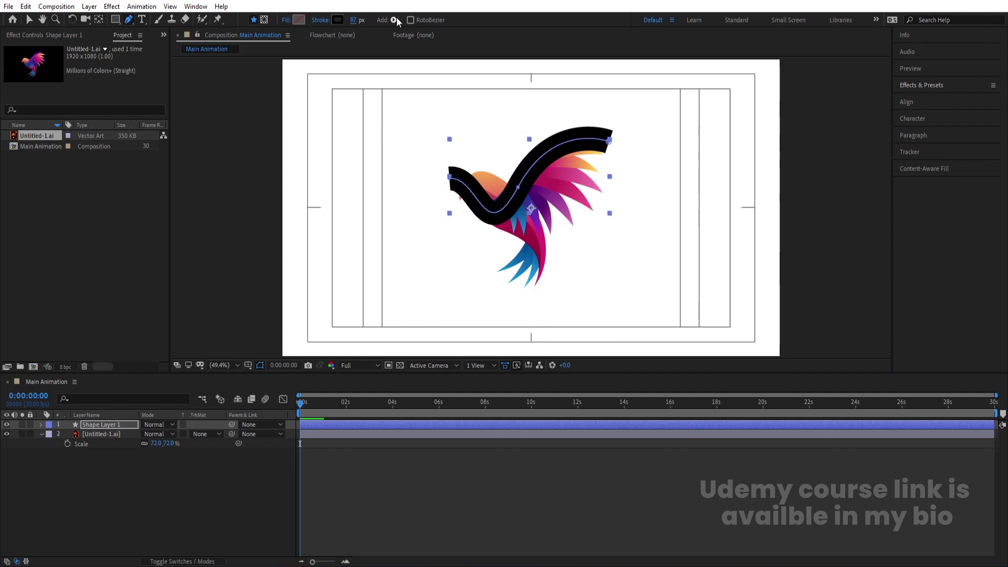
pyautogui.click(450, 179)
pyautogui.moveTo(452, 181); pyautogui.dragTo(451, 190)
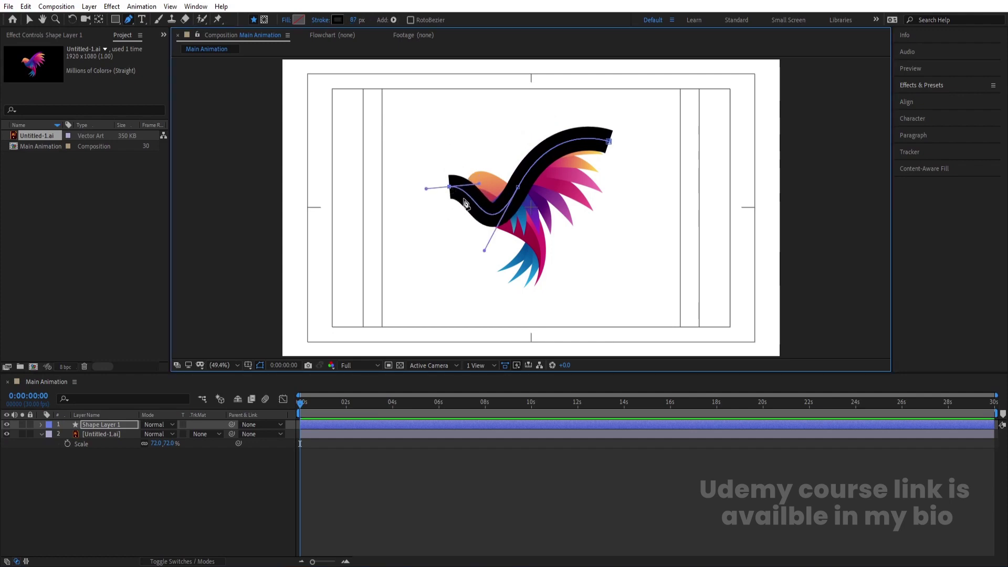
pyautogui.moveTo(484, 250); pyautogui.dragTo(485, 245)
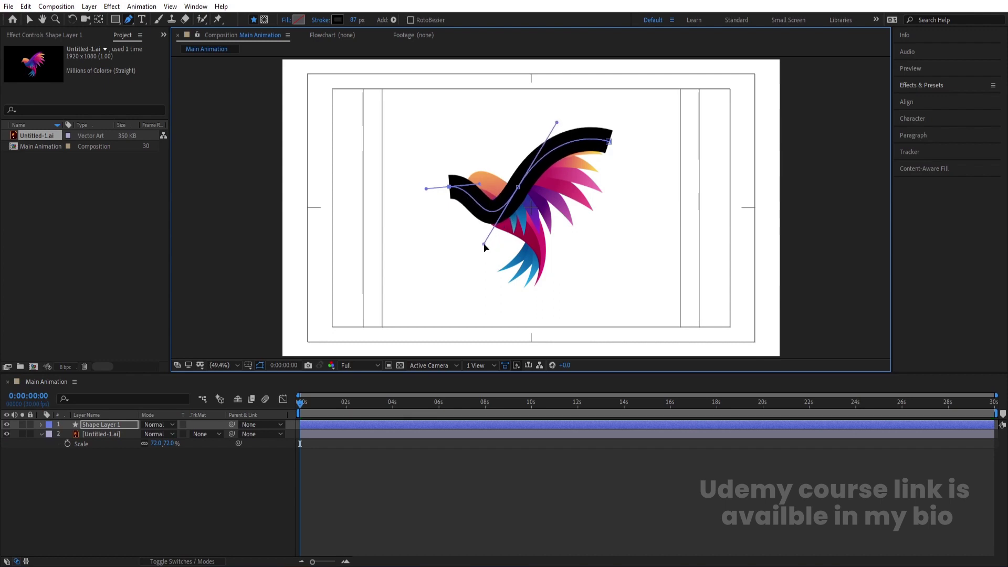
pyautogui.press('Num_Lock')
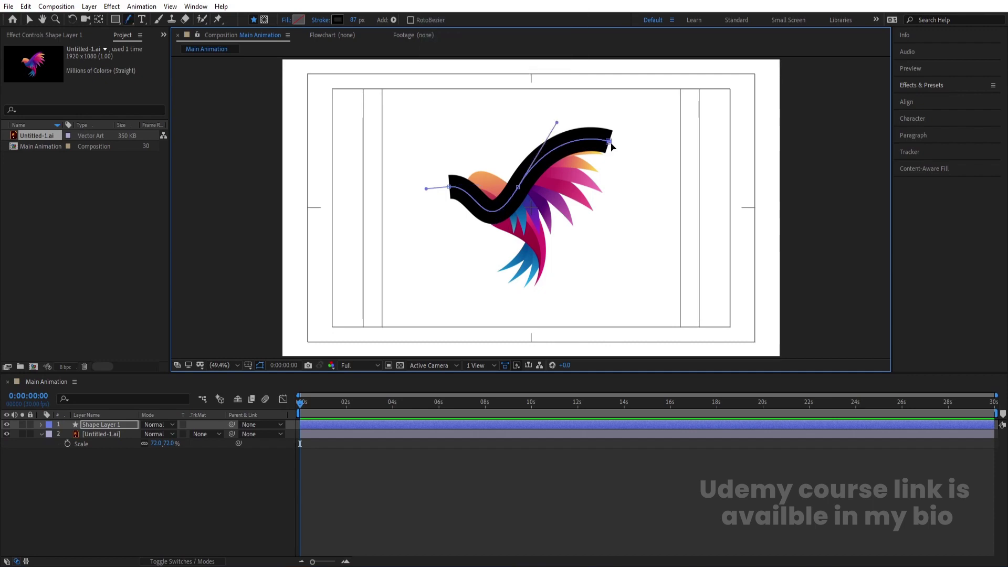
pyautogui.moveTo(610, 142); pyautogui.dragTo(611, 146)
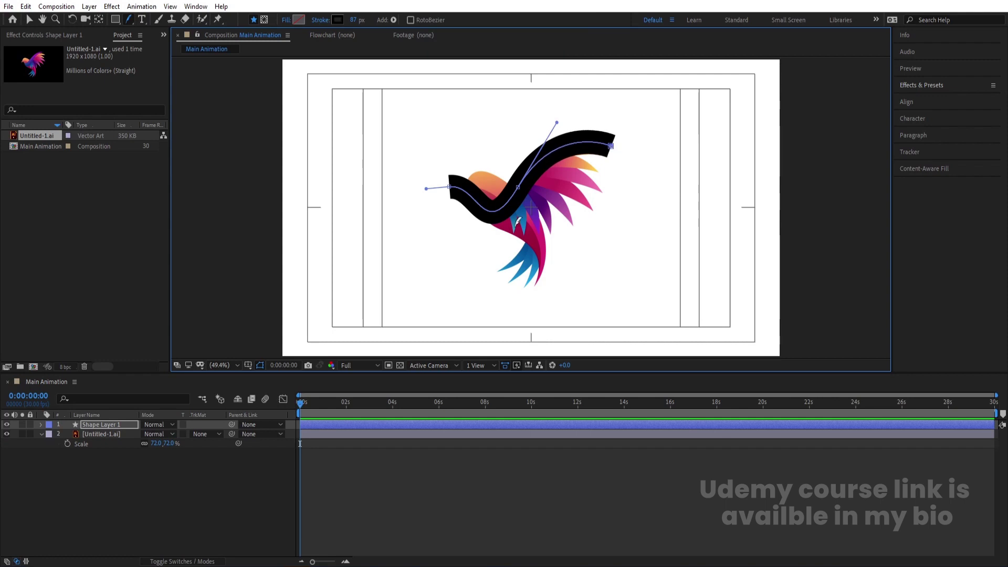
# Step: Set the line cap of Shape Layer 1's stroke to Round Cap
pyautogui.click(41, 425)
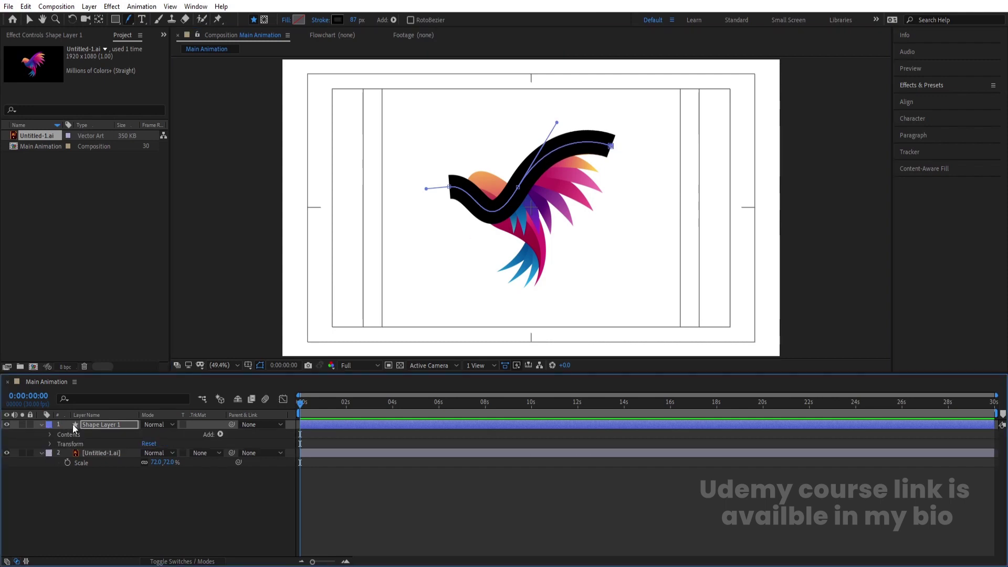
pyautogui.click(50, 435)
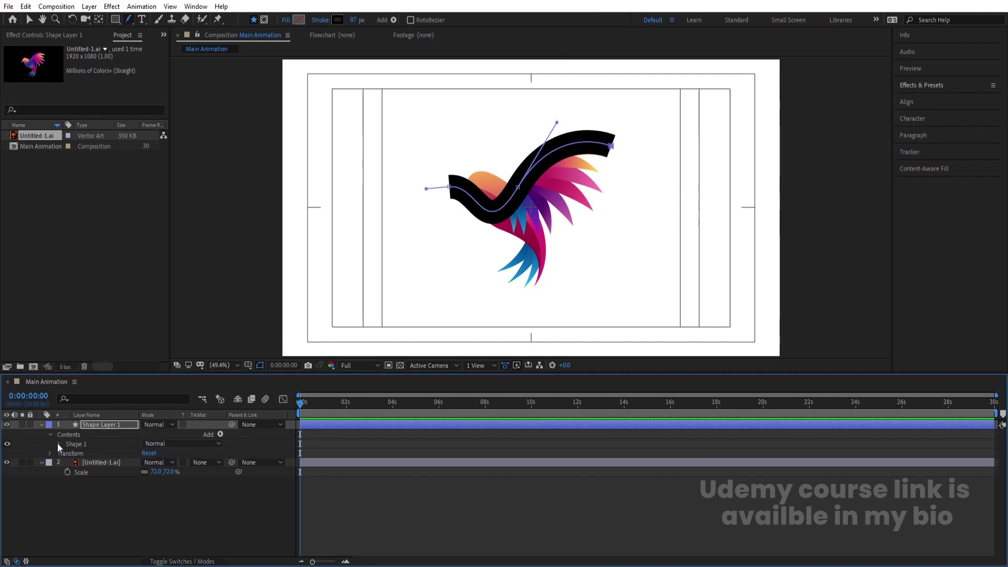
pyautogui.click(59, 444)
pyautogui.click(68, 463)
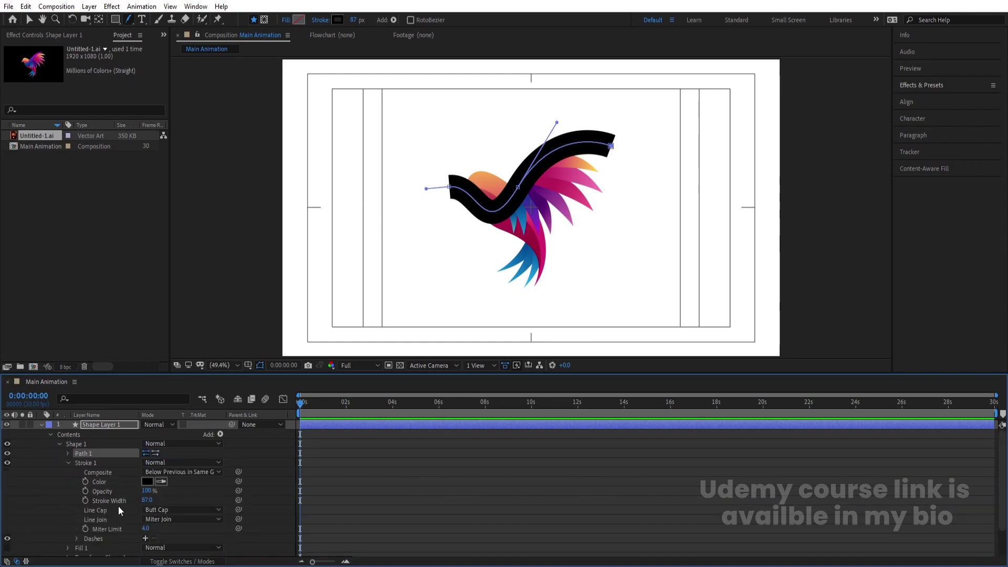
pyautogui.click(90, 509)
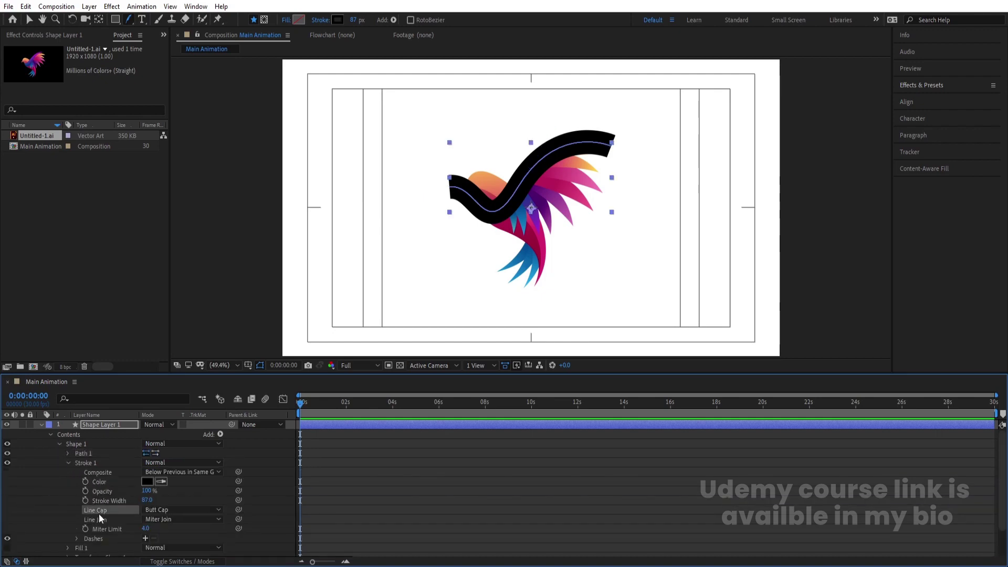
pyautogui.click(145, 510)
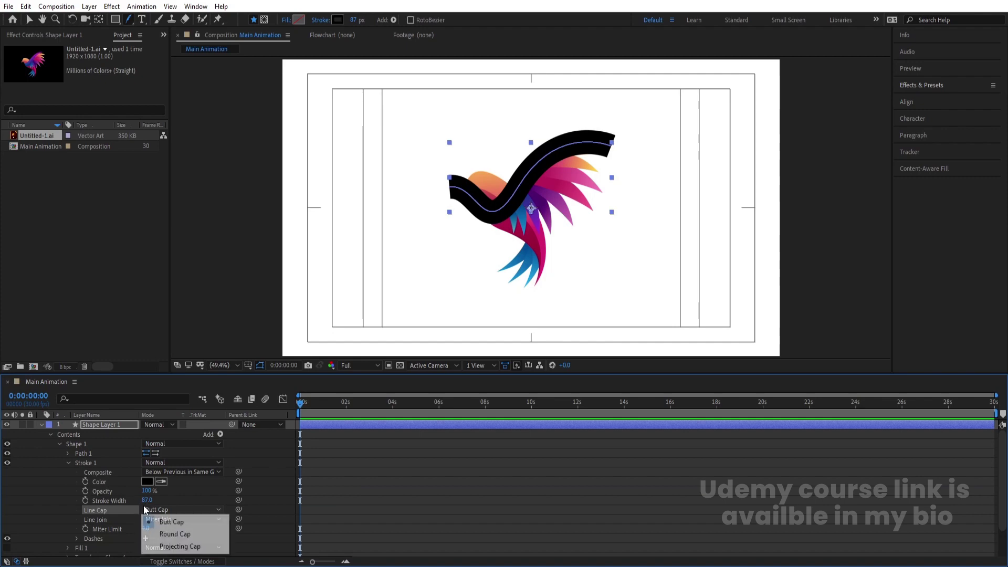
pyautogui.click(170, 535)
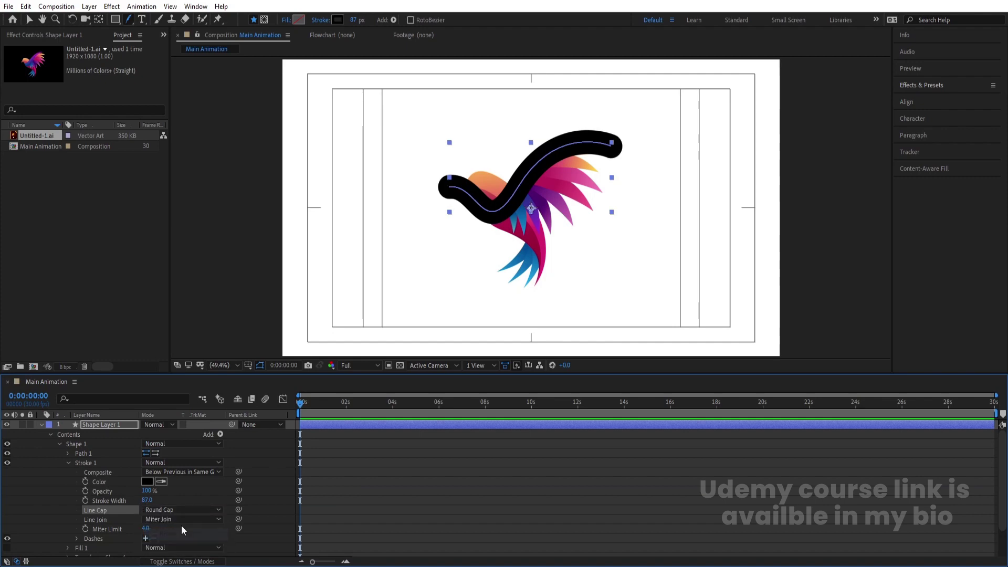
pyautogui.click(41, 424)
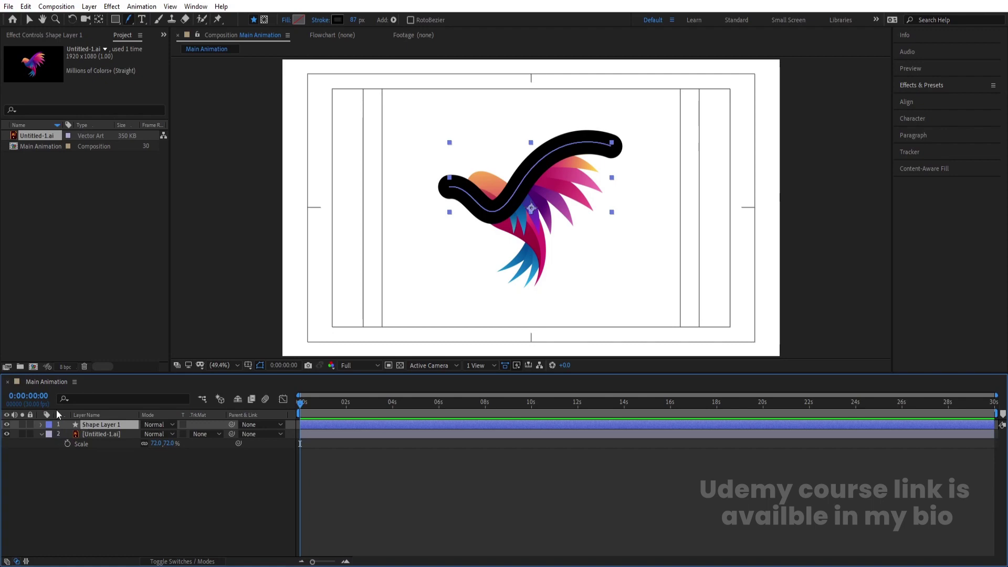
# Step: Add a Trim Paths operator to the contents of Shape Layer 1
pyautogui.click(40, 424)
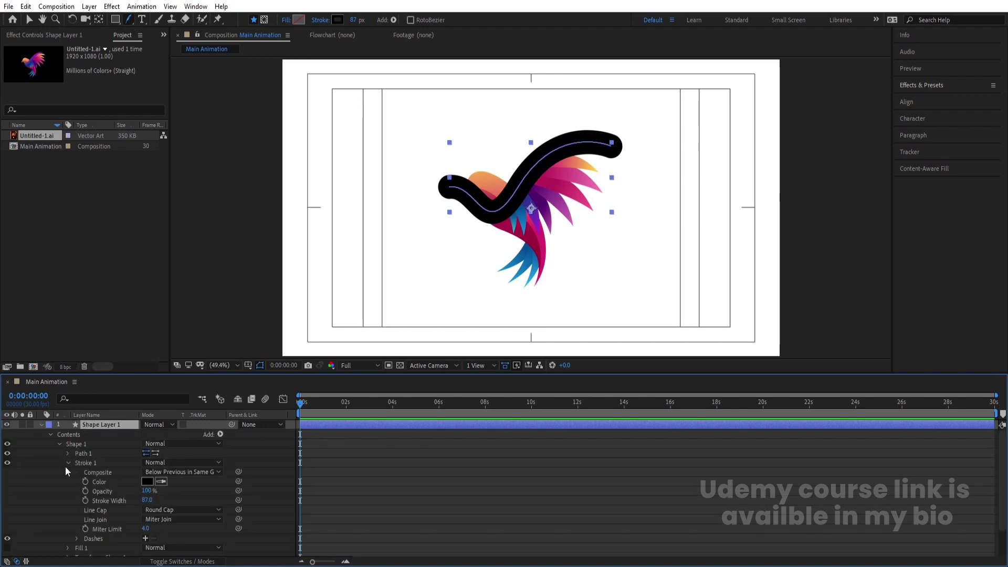
pyautogui.click(59, 444)
pyautogui.click(221, 435)
pyautogui.click(256, 374)
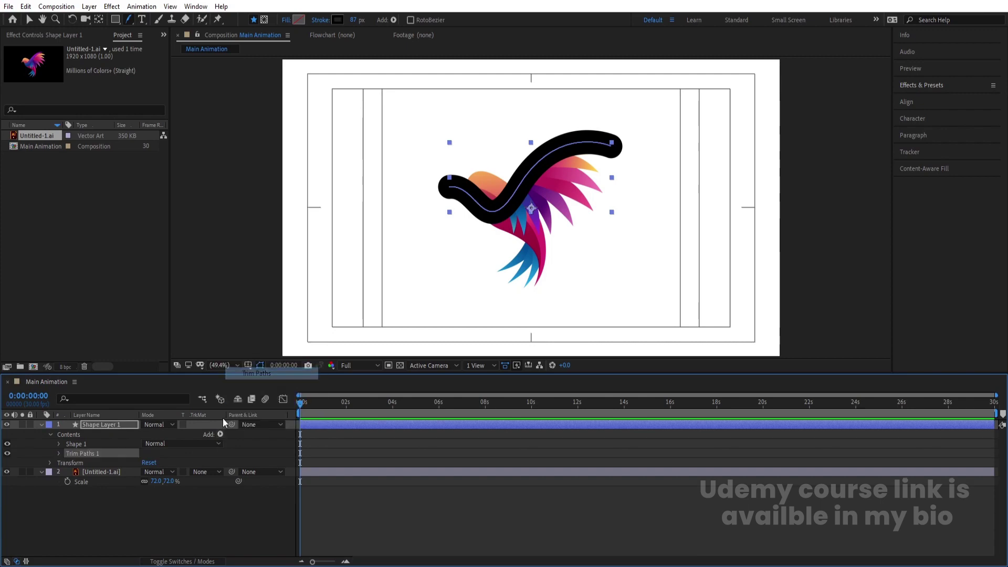
# Step: Keyframe the Trim Paths End value from 0% at 0:00:00:00 to 100% at 0:00:02:01
pyautogui.click(59, 454)
pyautogui.moveTo(152, 472); pyautogui.dragTo(85, 481)
pyautogui.click(76, 472)
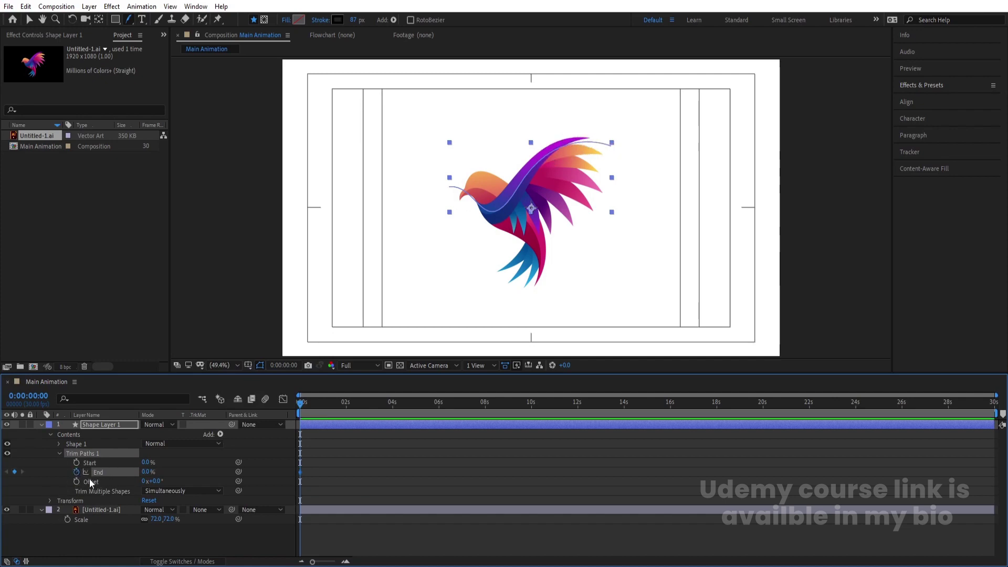
pyautogui.click(347, 405)
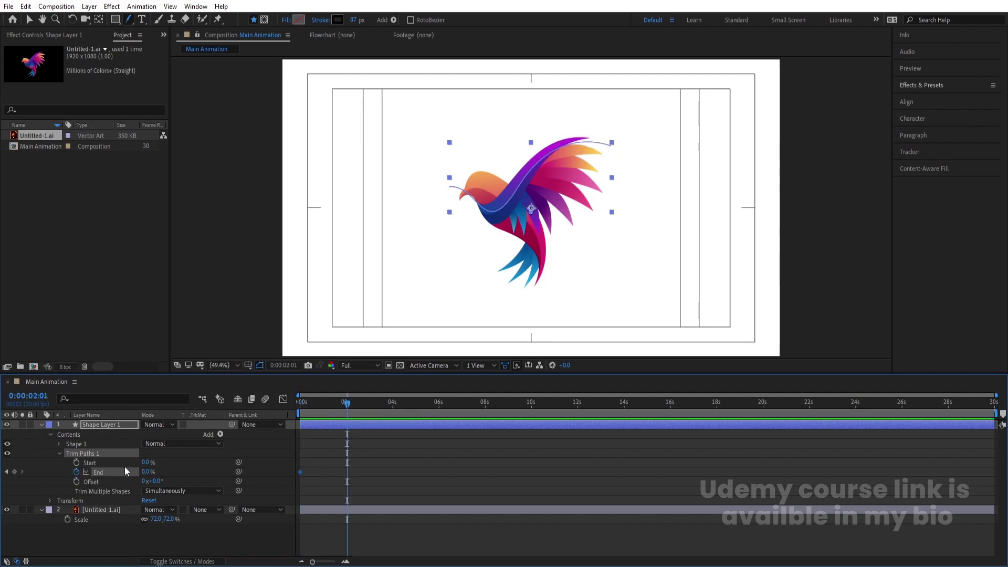
pyautogui.moveTo(151, 475)
pyautogui.mouseDown()
pyautogui.moveTo(265, 470)
pyautogui.moveTo(320, 450)
pyautogui.mouseUp()
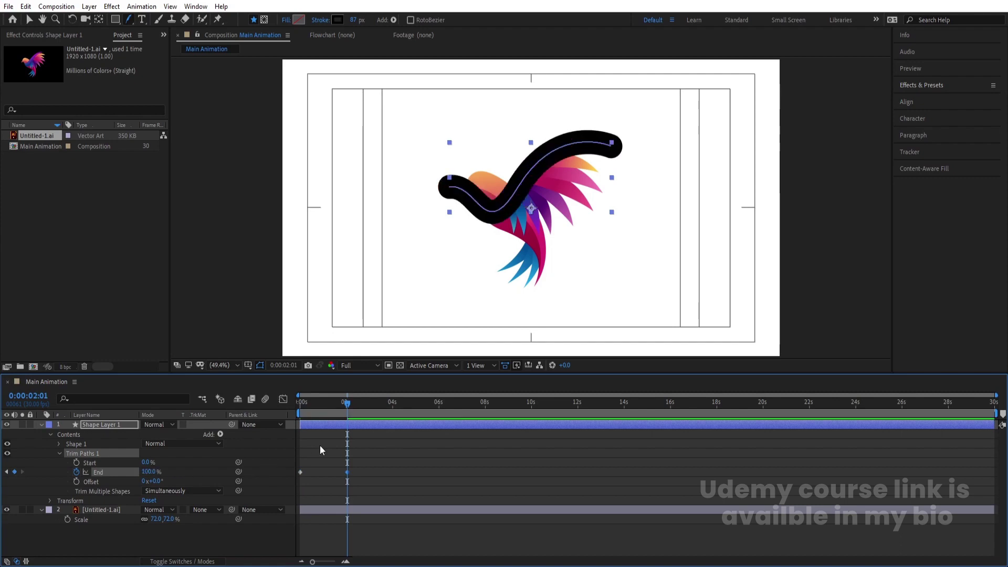
# Step: Set a Stroke Width keyframe for Shape 1's stroke at 0:00:00:00
pyautogui.moveTo(319, 405); pyautogui.dragTo(292, 407)
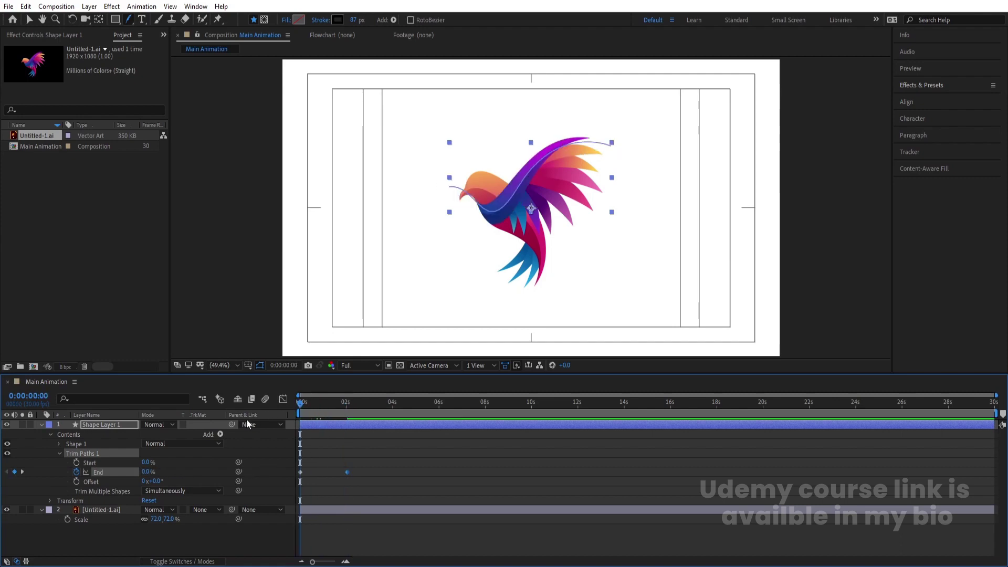
pyautogui.click(59, 454)
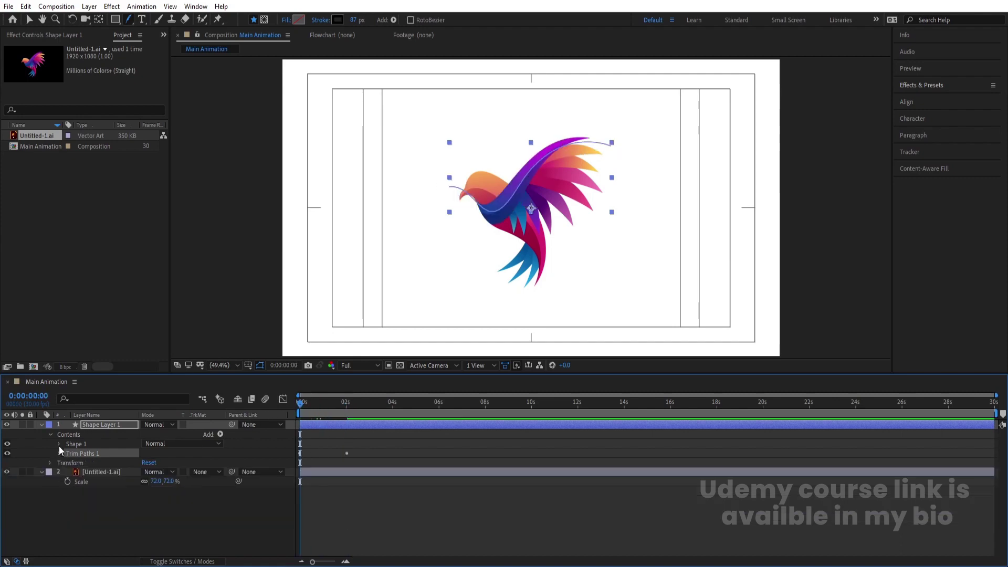
pyautogui.click(58, 445)
pyautogui.click(91, 458)
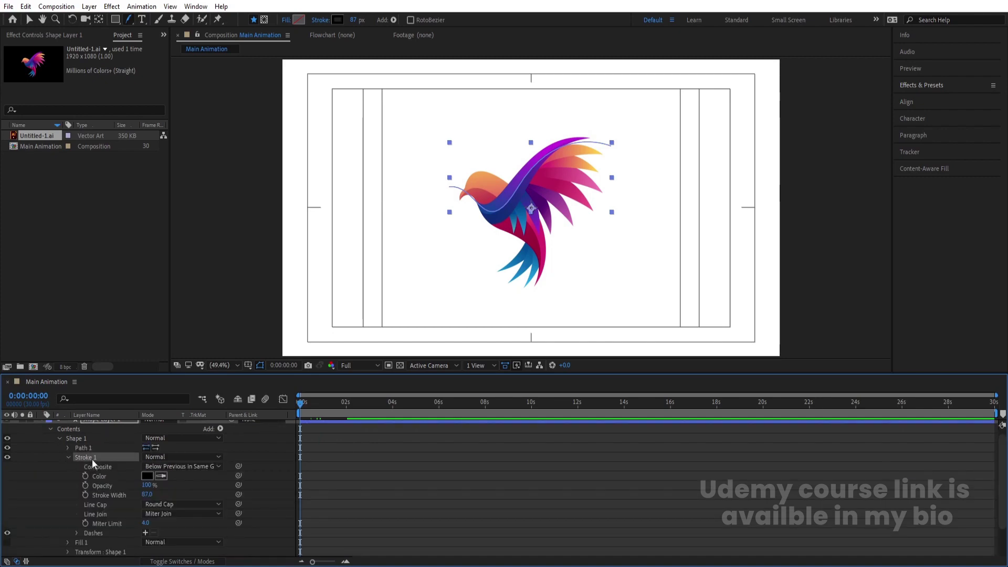
pyautogui.click(68, 457)
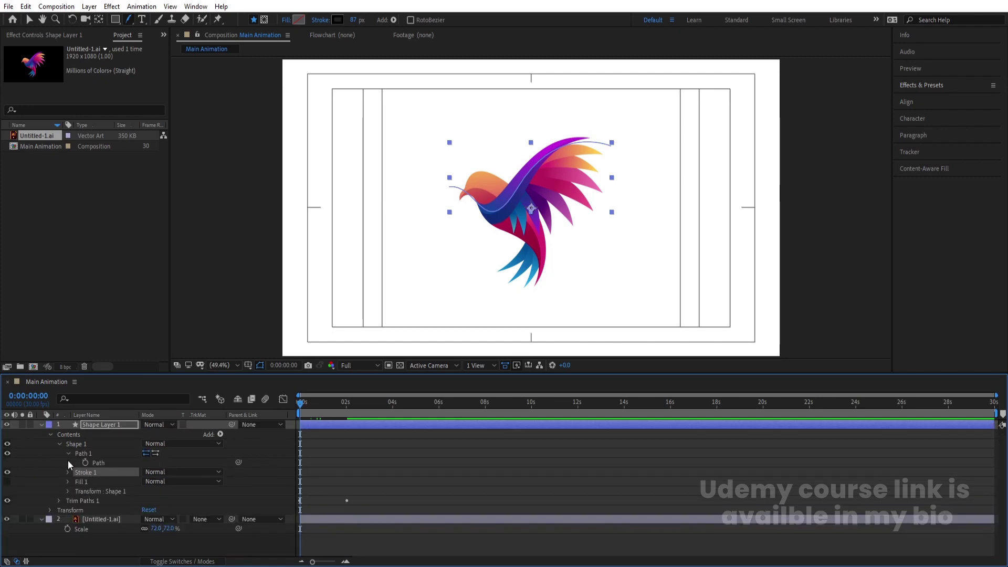
pyautogui.click(68, 463)
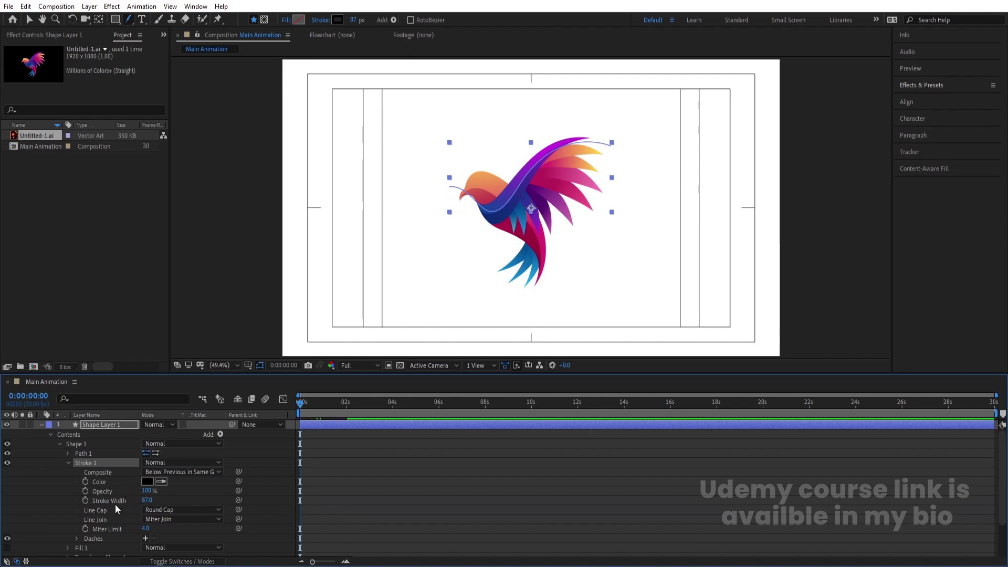
pyautogui.click(85, 501)
# Step: Keyframe Shape Layer 1's Stroke Width from 1 at 0:00:00:00 to 87 at 0:00:02:01 and preview the growth
pyautogui.click(334, 475)
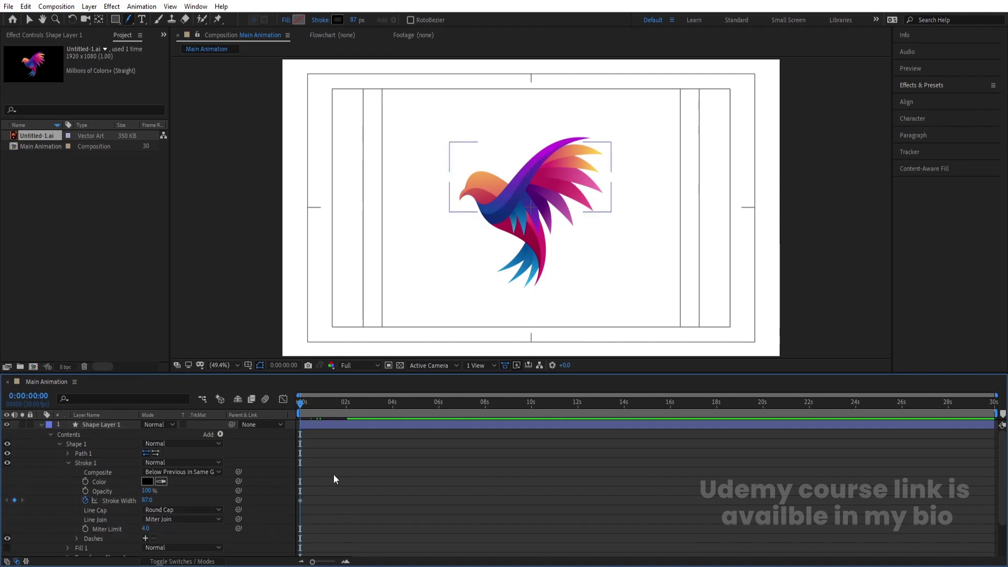
pyautogui.press('u')
pyautogui.press('k')
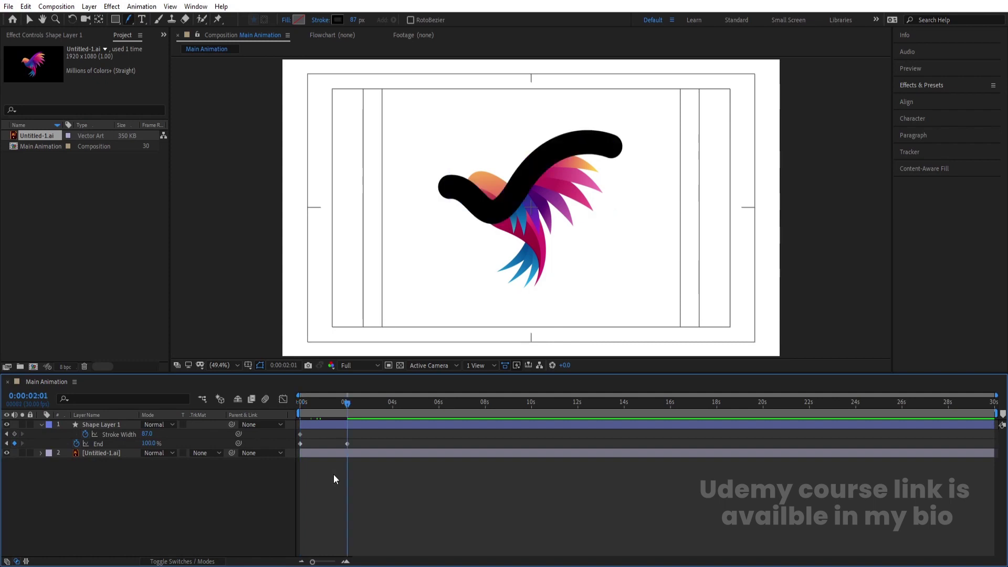
pyautogui.click(14, 434)
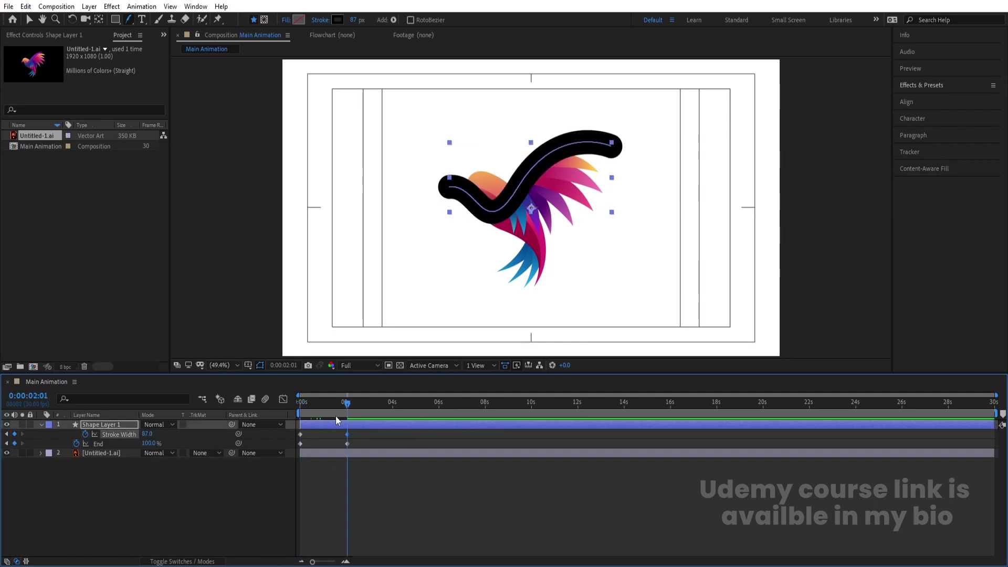
pyautogui.moveTo(335, 416); pyautogui.dragTo(235, 417)
pyautogui.click(149, 434)
pyautogui.write('1')
pyautogui.press('Return')
pyautogui.press('space')
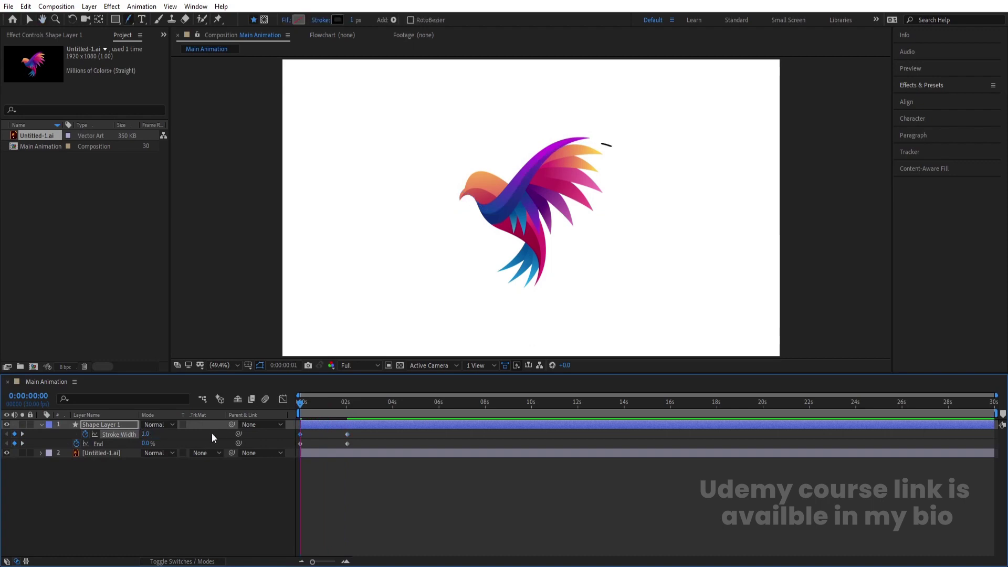
pyautogui.press('space')
# Step: Apply Easy Ease to all Stroke Width and End keyframes of Shape Layer 1 and preview the motion
pyautogui.moveTo(373, 443); pyautogui.dragTo(329, 430)
pyautogui.press('F9')
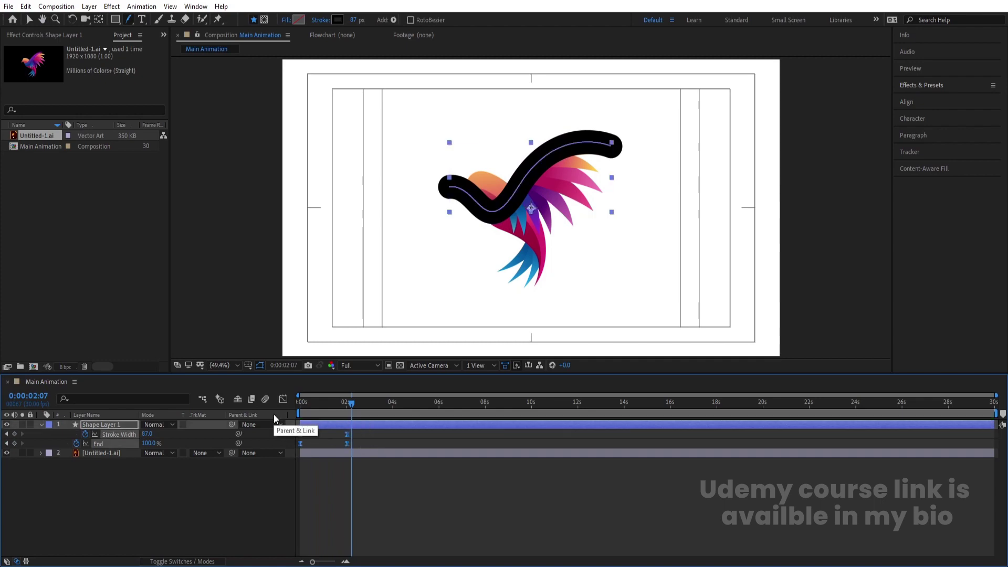
pyautogui.moveTo(347, 406); pyautogui.dragTo(297, 408)
pyautogui.press('space')
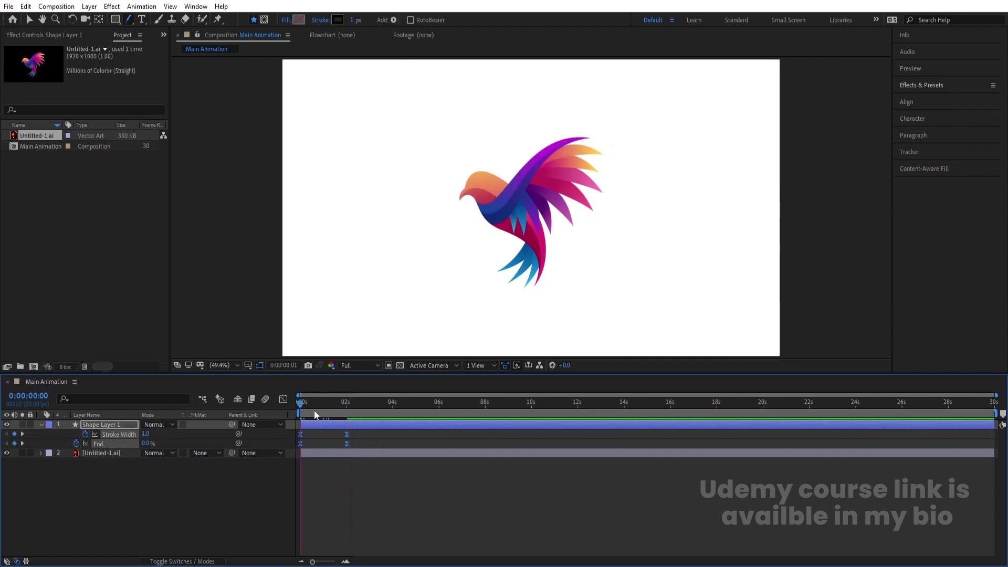
pyautogui.press('space')
# Step: Duplicate Shape Layer 1 and move the copy up to Position 960, 454
pyautogui.click(109, 419)
pyautogui.click(100, 424)
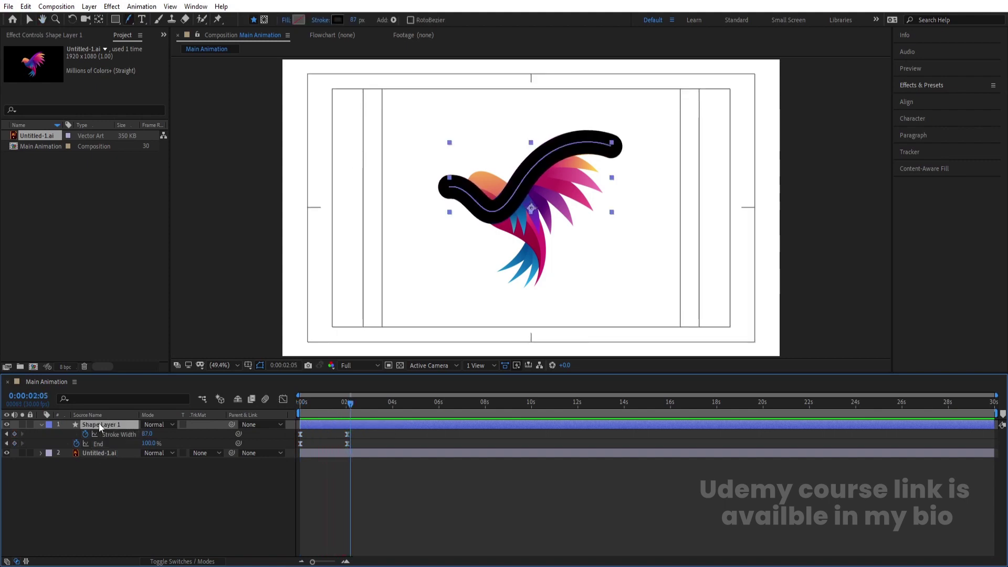
pyautogui.hotkey('ctrl', 'd')
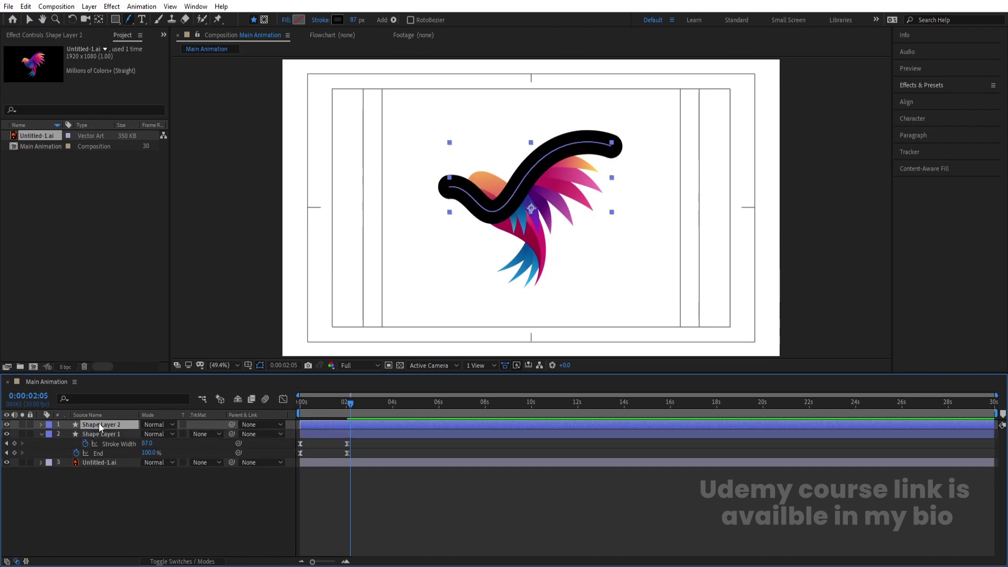
pyautogui.press('p')
pyautogui.moveTo(164, 435); pyautogui.dragTo(115, 441)
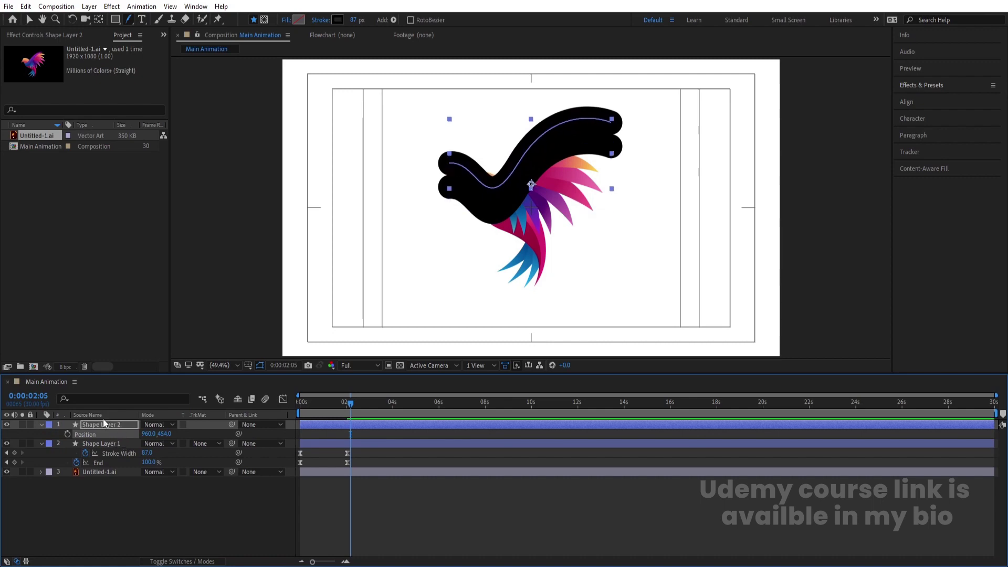
pyautogui.hotkey('ctrl', 'd')
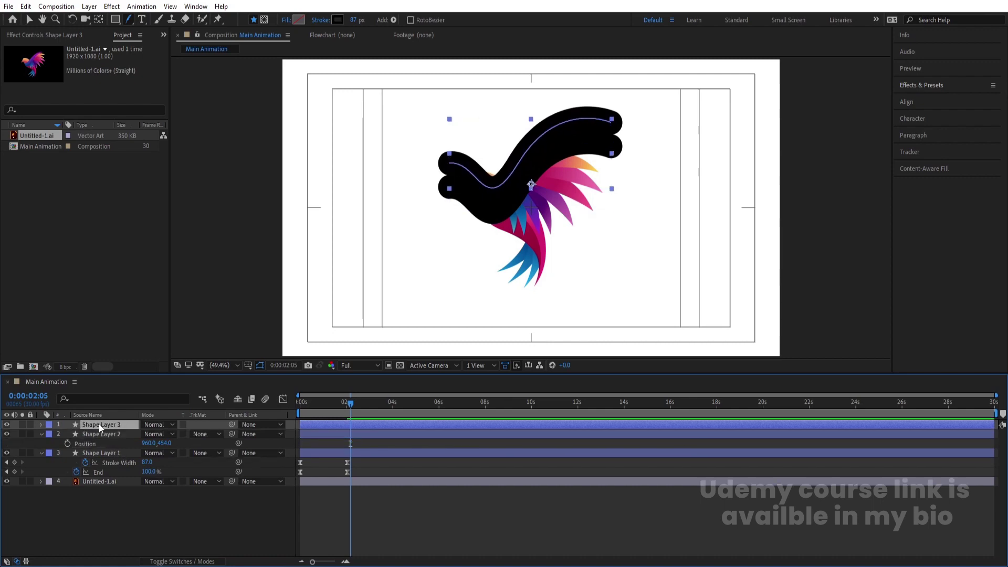
pyautogui.press('p')
pyautogui.moveTo(166, 435); pyautogui.dragTo(131, 430)
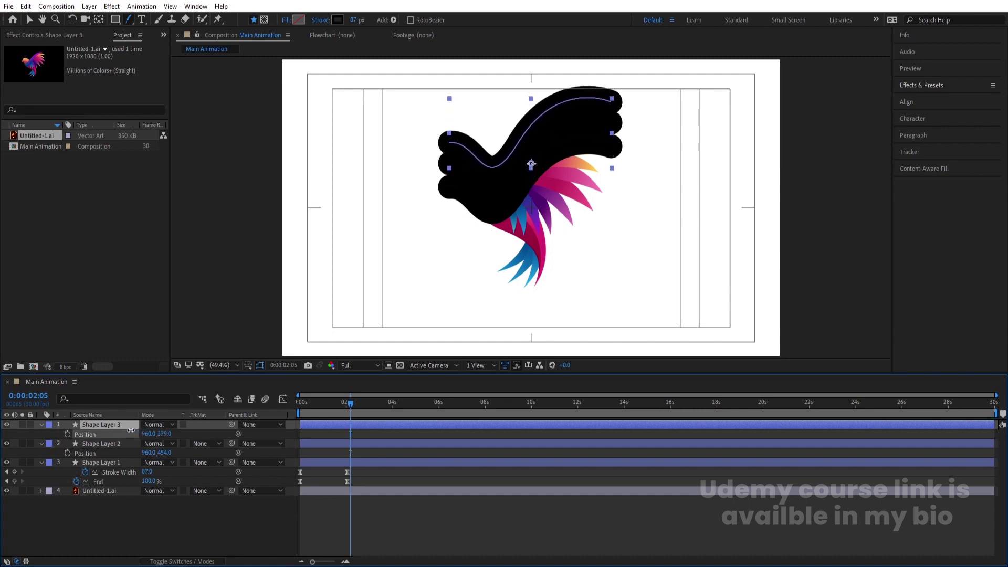
pyautogui.click(103, 424)
pyautogui.press('Delete')
# Step: Nudge Shape Layer 2 up to Position 960, 453
pyautogui.click(103, 424)
pyautogui.keyDown('shift'); pyautogui.click(99, 443); pyautogui.keyUp('shift')
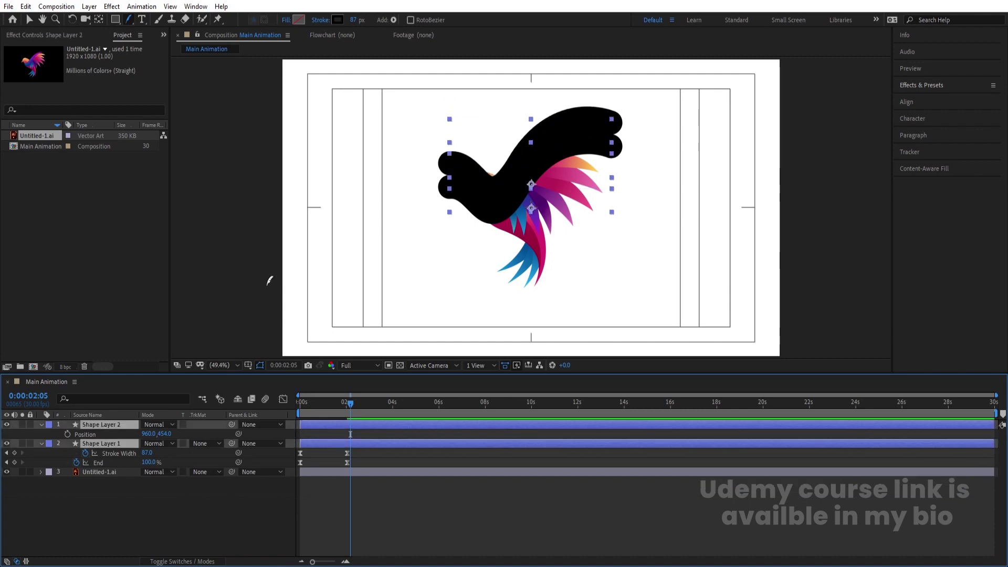
pyautogui.scroll(2, 490, 136)
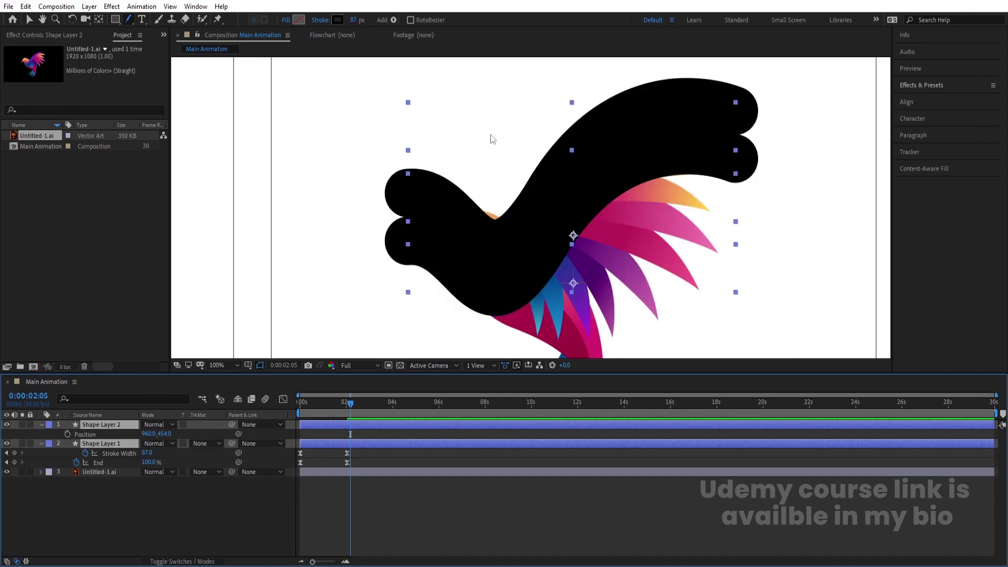
pyautogui.click(144, 508)
pyautogui.click(111, 428)
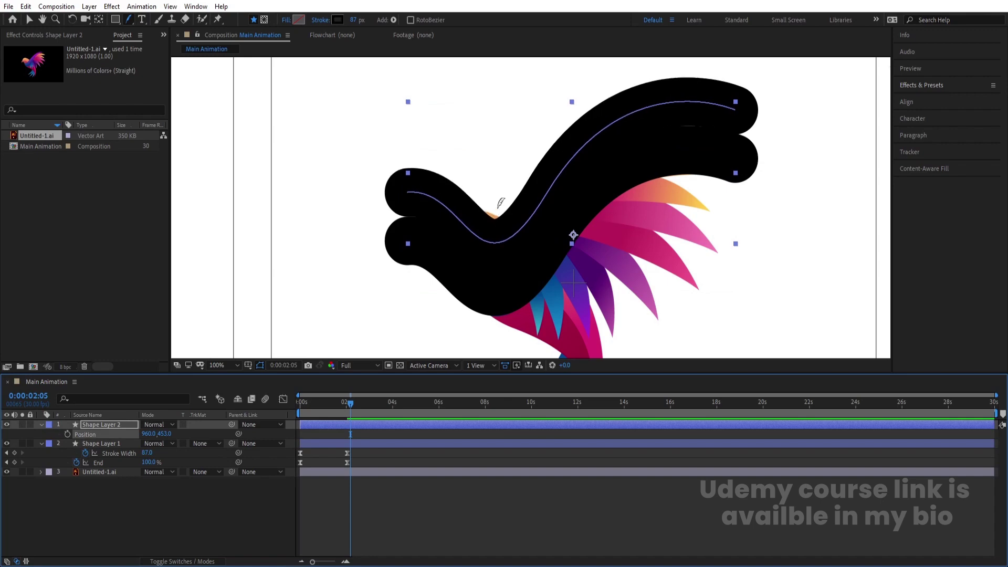
# Step: Nudge Shape Layer 1 and Shape Layer 2 up together until Shape Layer 2 reaches Position 960, 429
pyautogui.keyDown('ctrl'); pyautogui.click(96, 443); pyautogui.keyUp('ctrl')
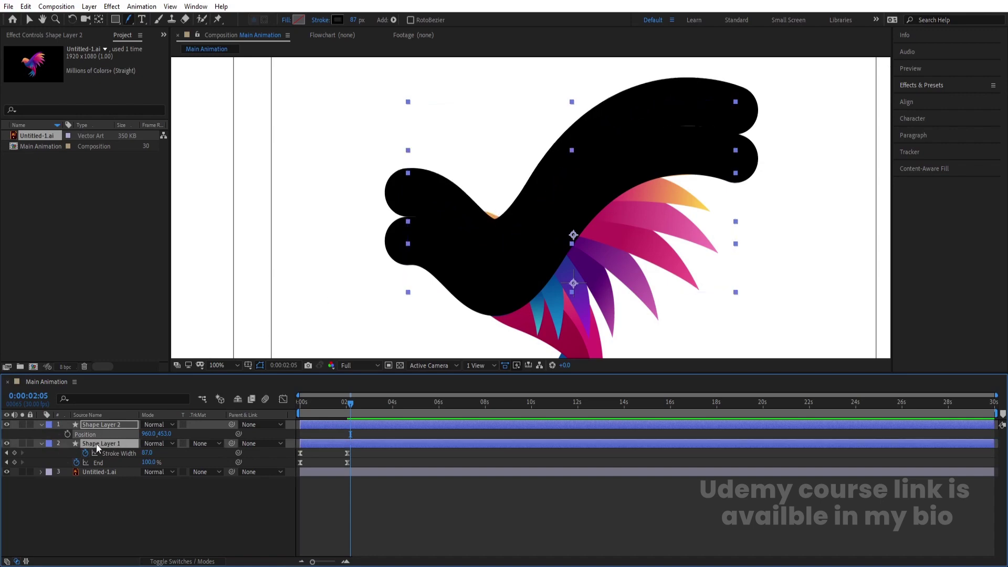
pyautogui.press('Up')
pyautogui.press('Up')
pyautogui.press('Up')
pyautogui.press('Up')
pyautogui.press('Up')
pyautogui.press('Up')
pyautogui.press('Up')
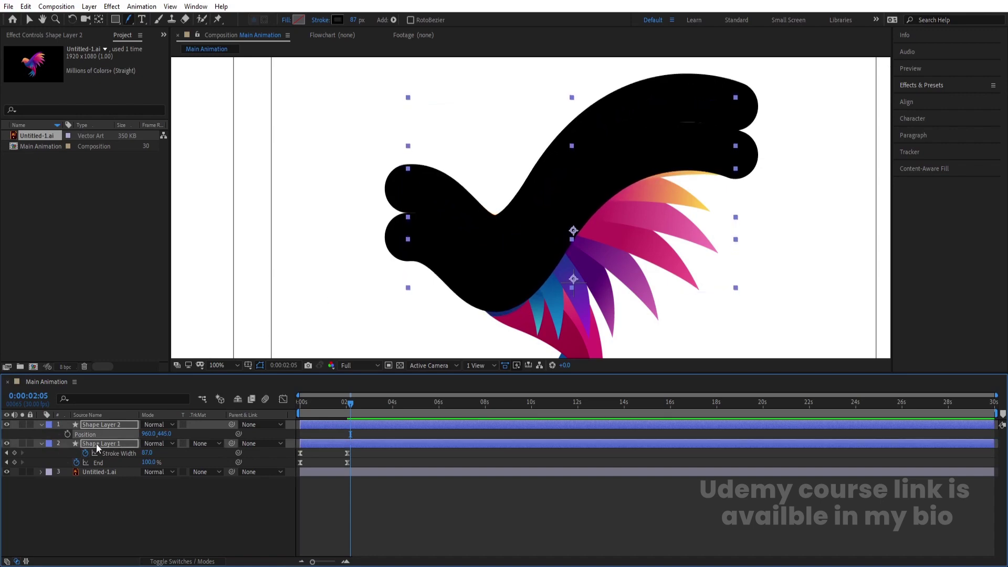
pyautogui.press('Up')
pyautogui.press('Up')
pyautogui.press('Up')
pyautogui.press('Up')
pyautogui.press('Up')
pyautogui.press('Up')
pyautogui.press('Up')
pyautogui.press('Up')
pyautogui.press('Up')
pyautogui.press('Up')
pyautogui.press('Up')
pyautogui.press('Up')
pyautogui.press('Up')
pyautogui.press('Up')
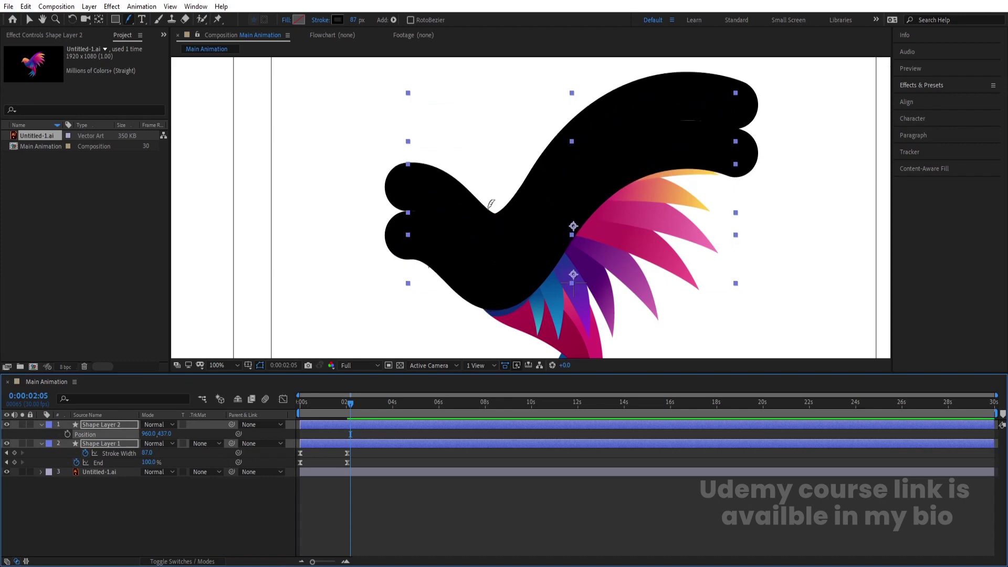
pyautogui.press('Up')
pyautogui.press('Up')
pyautogui.click(117, 497)
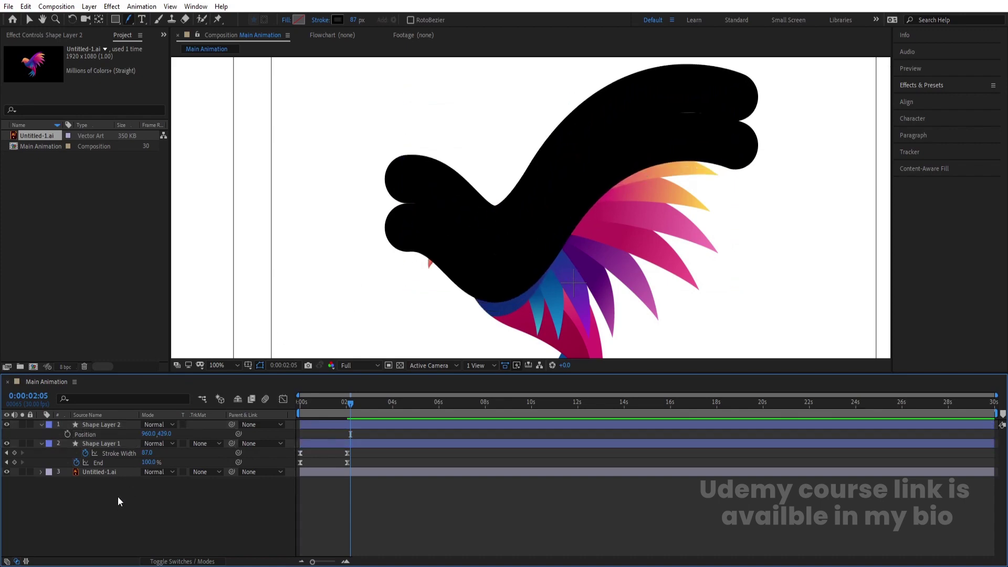
# Step: Duplicate Shape Layer 1 and move the original down to Position 960, 594
pyautogui.click(95, 425)
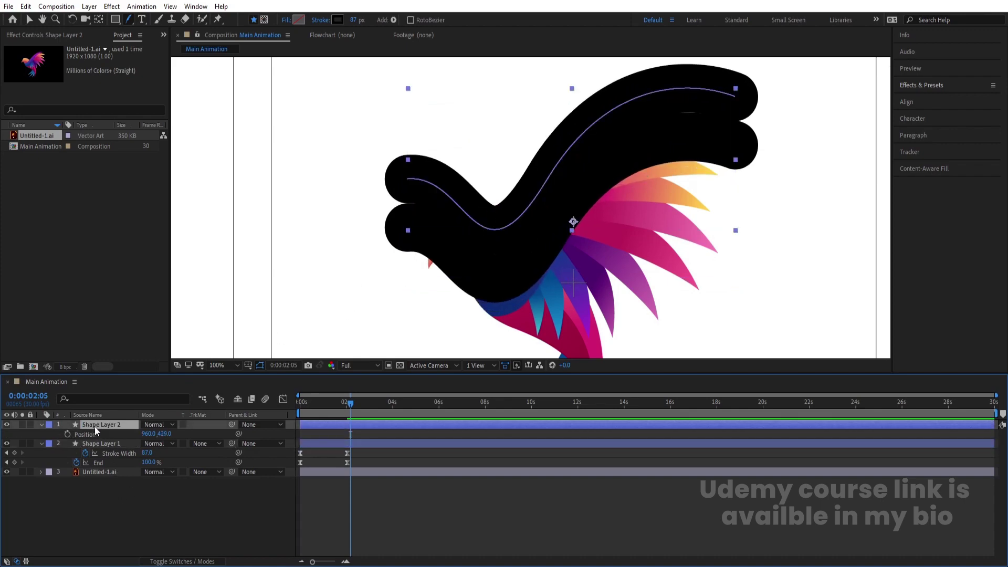
pyautogui.click(91, 444)
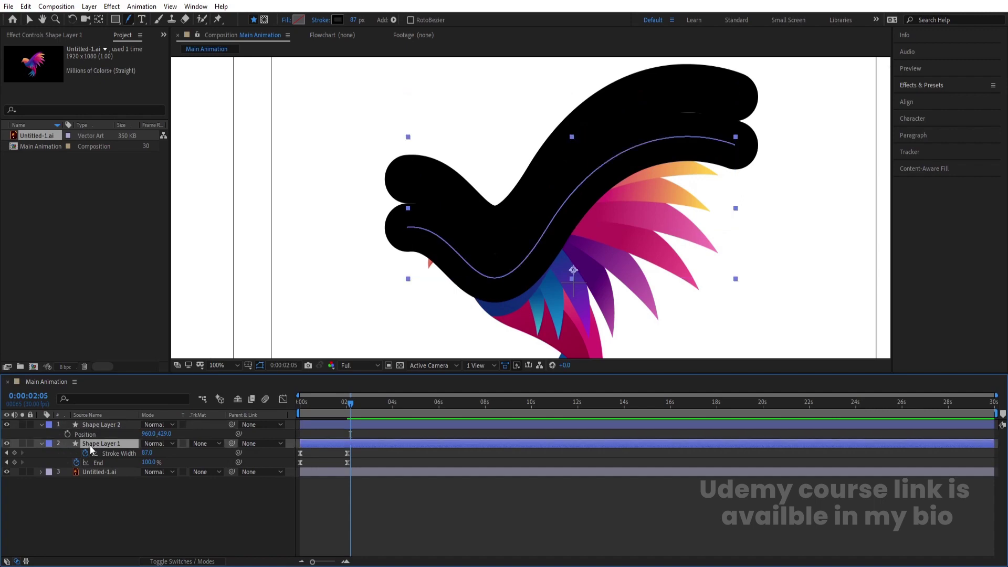
pyautogui.hotkey('ctrl', 'd')
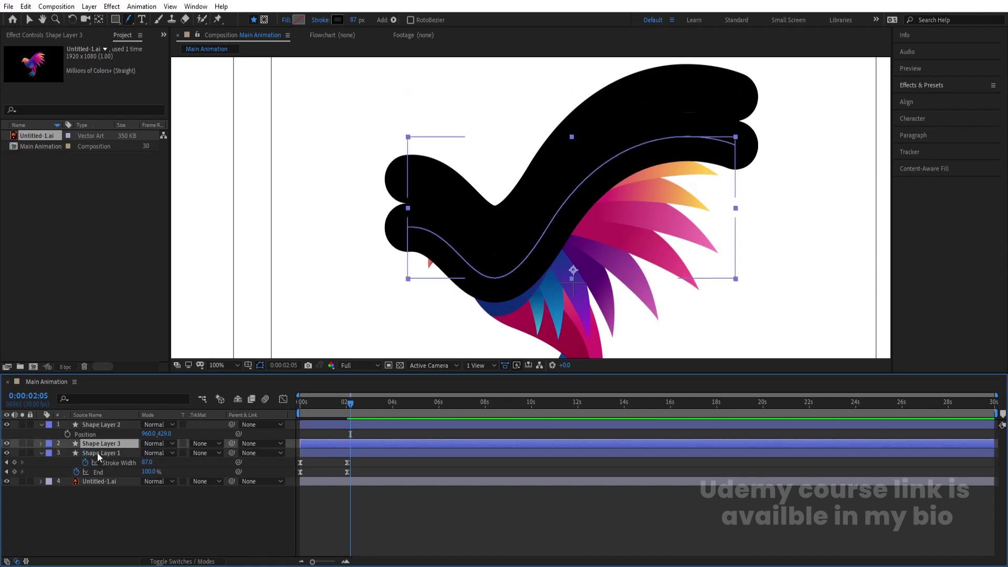
pyautogui.click(97, 453)
pyautogui.press('p')
pyautogui.moveTo(164, 462)
pyautogui.mouseDown()
pyautogui.moveTo(199, 479)
pyautogui.moveTo(185, 476)
pyautogui.mouseUp()
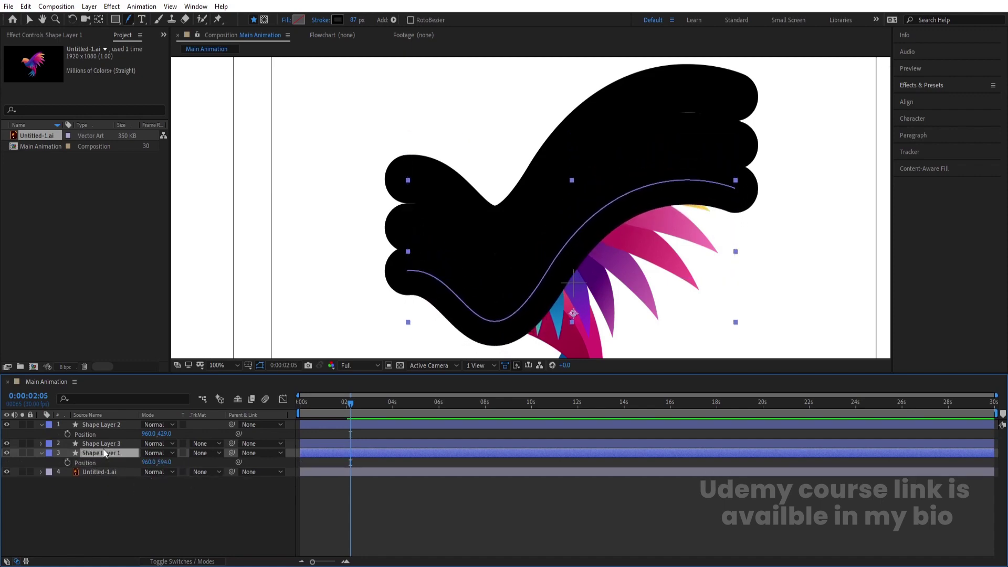
# Step: Duplicate Shape Layer 1 twice, moving the original down to Position 960, 666 after the first copy and 960, 750 after the second
pyautogui.hotkey('ctrl', 'd')
pyautogui.moveTo(164, 472); pyautogui.dragTo(195, 482)
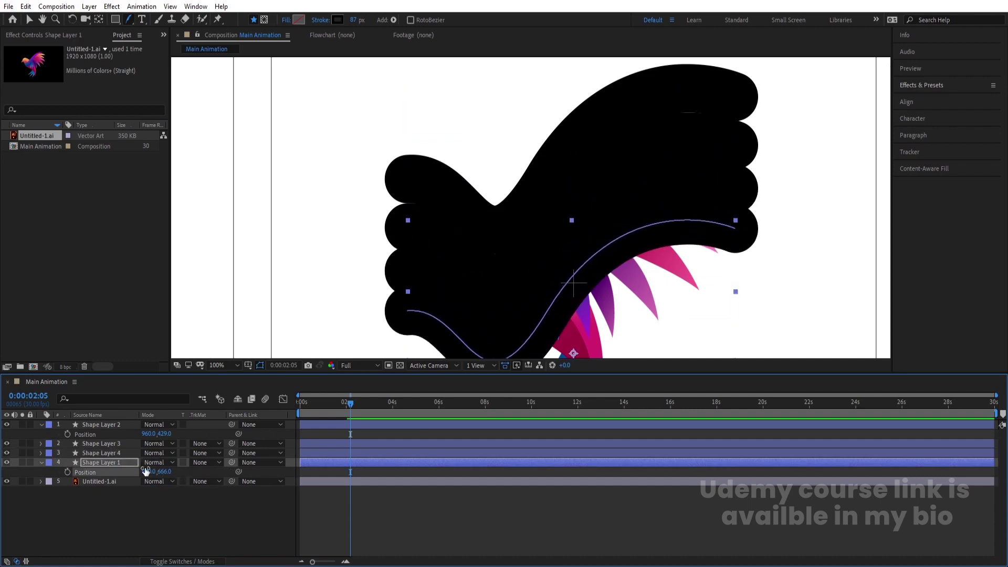
pyautogui.hotkey('ctrl', 'd')
pyautogui.click(103, 472)
pyautogui.moveTo(166, 481); pyautogui.dragTo(196, 488)
pyautogui.press('Up')
pyautogui.press('Up')
pyautogui.press('Up')
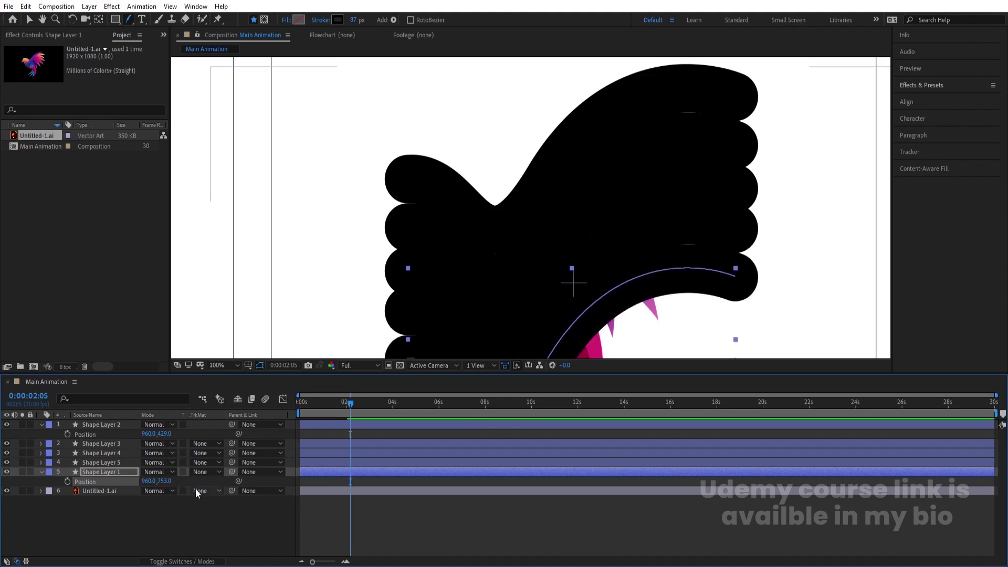
# Step: Duplicate Shape Layer 1 two more times, moving the original down to Position 960, 824 and 960, 900 respectively
pyautogui.press(',')
pyautogui.press(',')
pyautogui.press(',')
pyautogui.press(',')
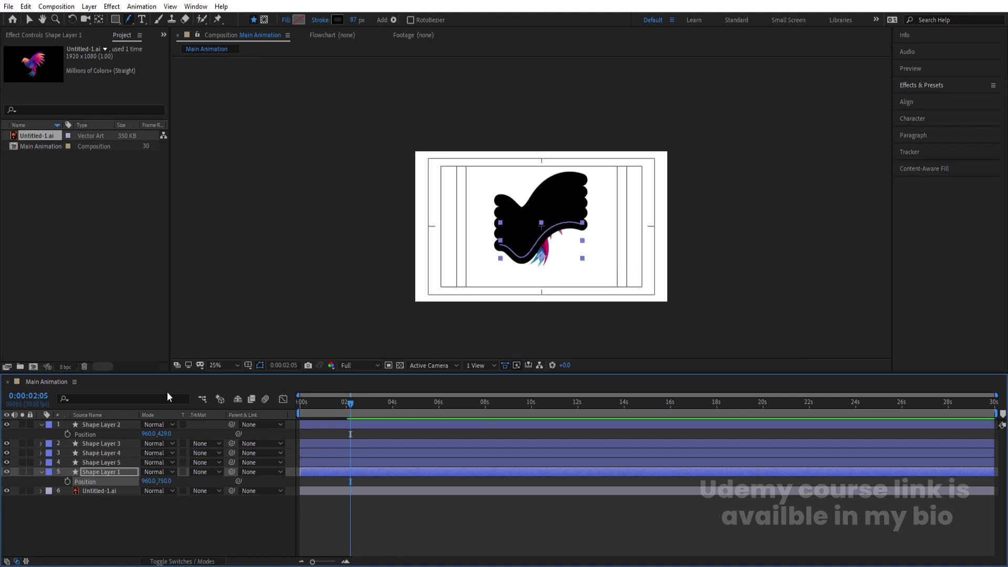
pyautogui.hotkey('ctrl', 'd')
pyautogui.moveTo(167, 490); pyautogui.dragTo(206, 497)
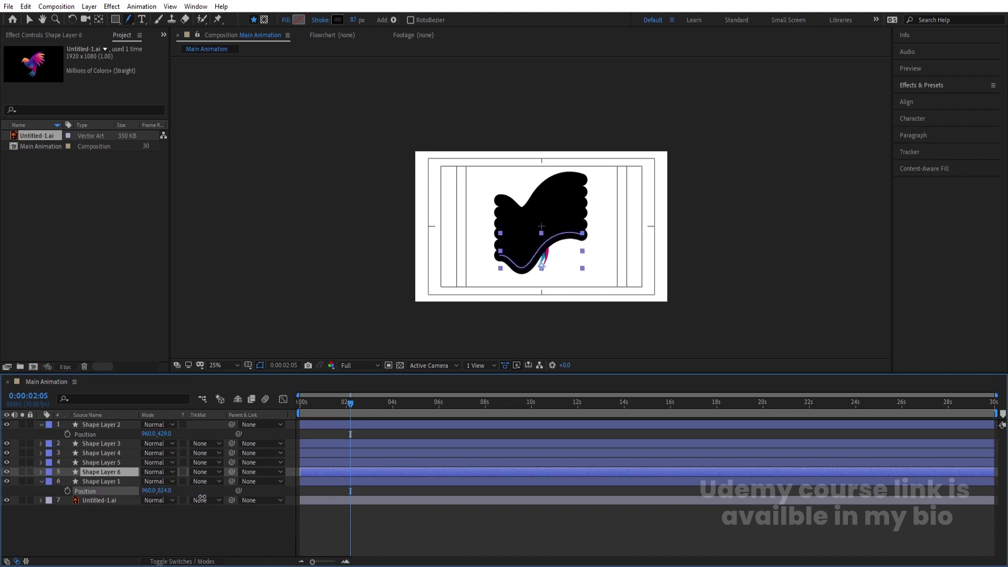
pyautogui.scroll(2, 451, 339)
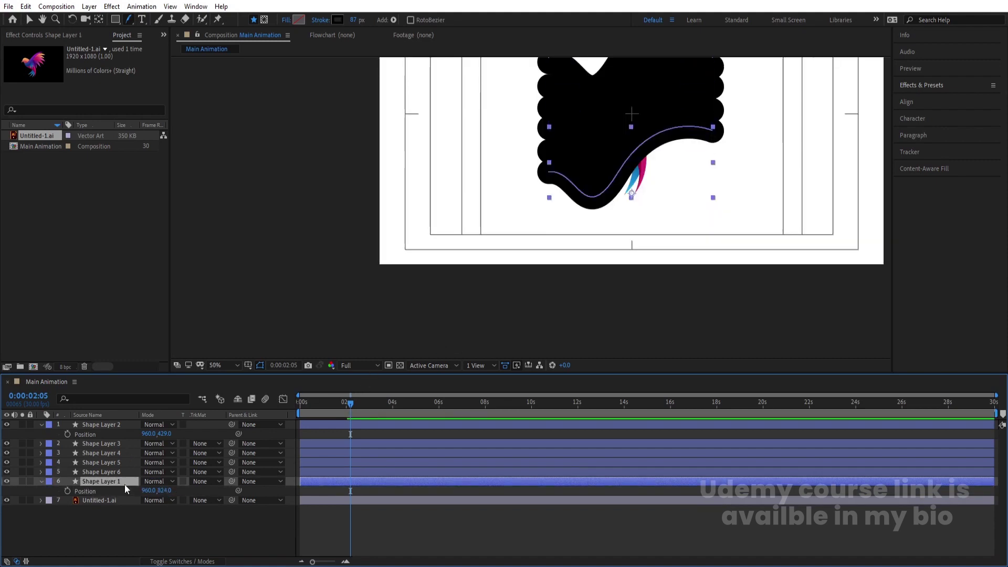
pyautogui.hotkey('ctrl', 'd')
pyautogui.moveTo(167, 501); pyautogui.dragTo(196, 507)
pyautogui.click(89, 486)
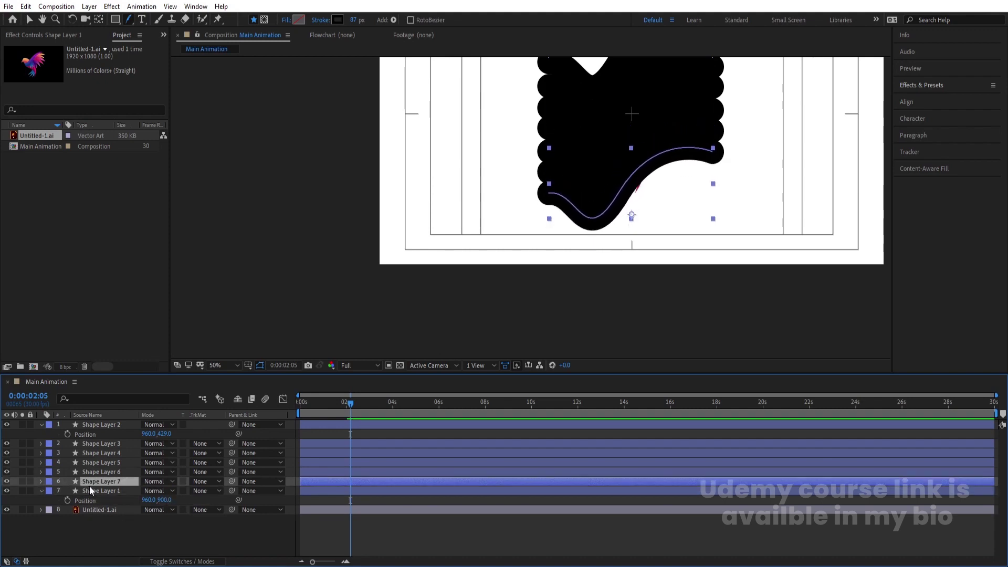
# Step: Duplicate Shape Layer 1 again, move the original down to Position 960, 967, and preview the stacked strokes from the start
pyautogui.click(93, 489)
pyautogui.hotkey('ctrl', 'd')
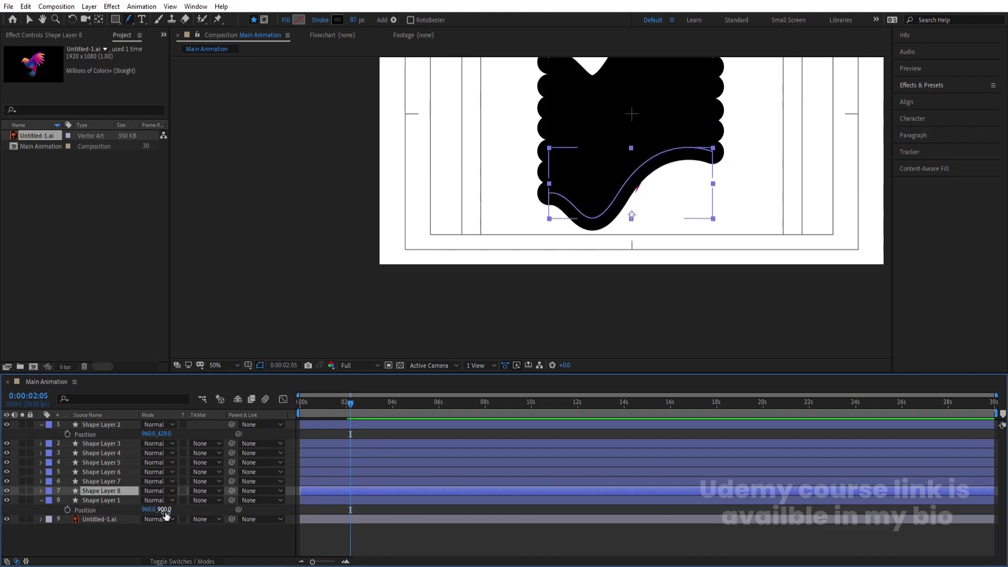
pyautogui.moveTo(164, 509); pyautogui.dragTo(197, 519)
pyautogui.click(222, 364)
pyautogui.click(230, 164)
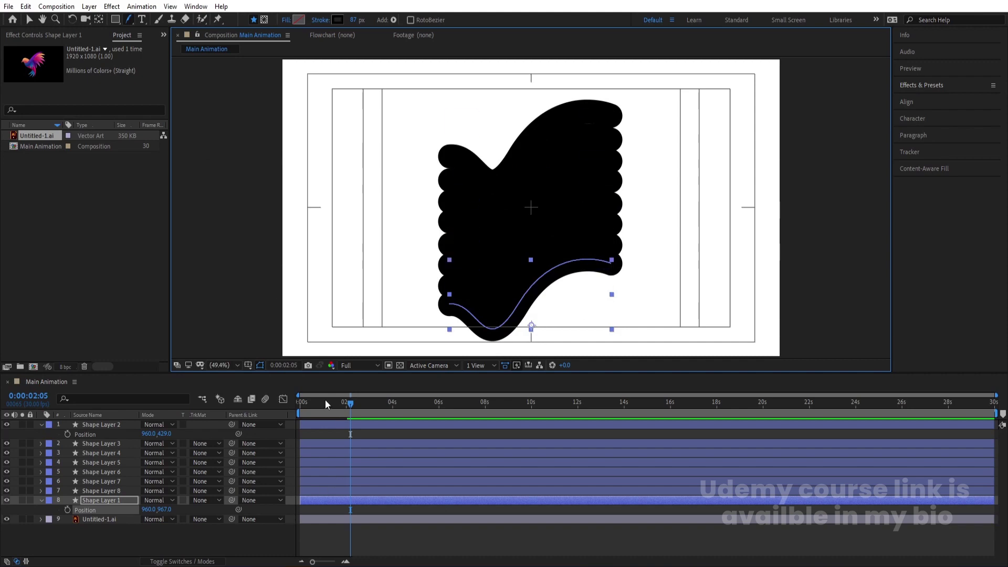
pyautogui.click(300, 402)
pyautogui.press('space')
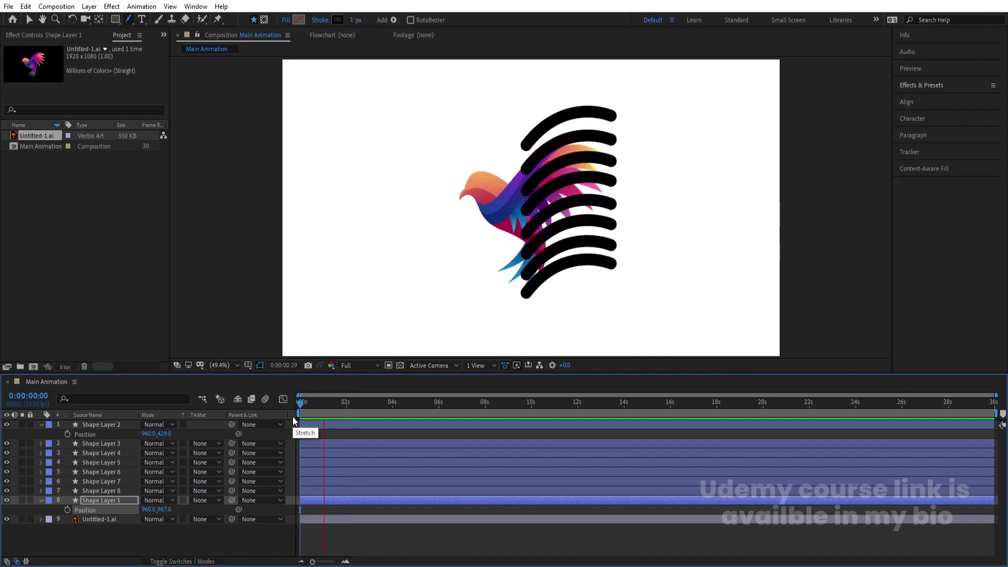
pyautogui.press('space')
pyautogui.press('Home')
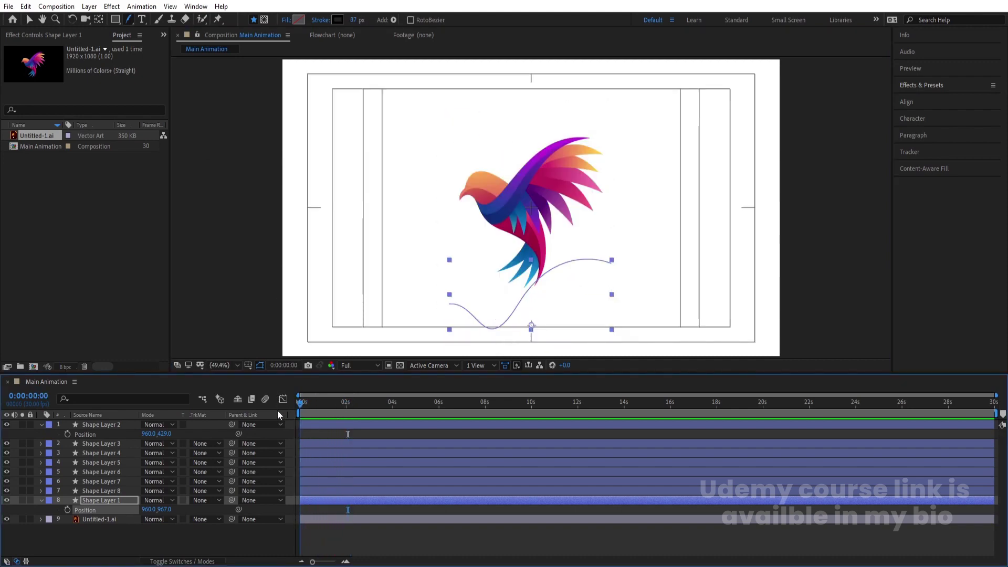
# Step: Collapse the revealed layer properties and shift Shape Layer 3 so it starts at 0:00:00:10
pyautogui.click(288, 433)
pyautogui.press('u')
pyautogui.press('u')
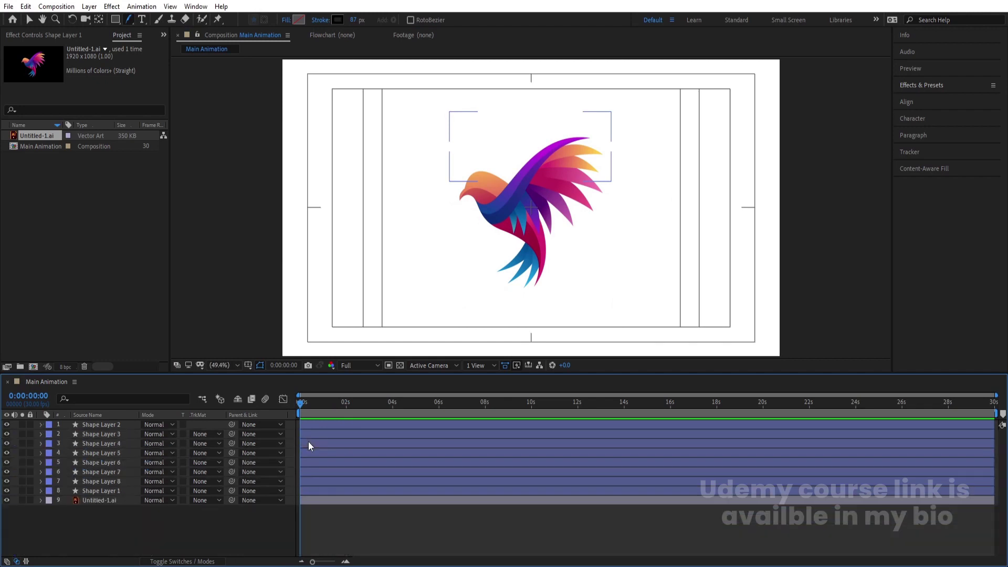
pyautogui.press('=')
pyautogui.press('=')
pyautogui.press('=')
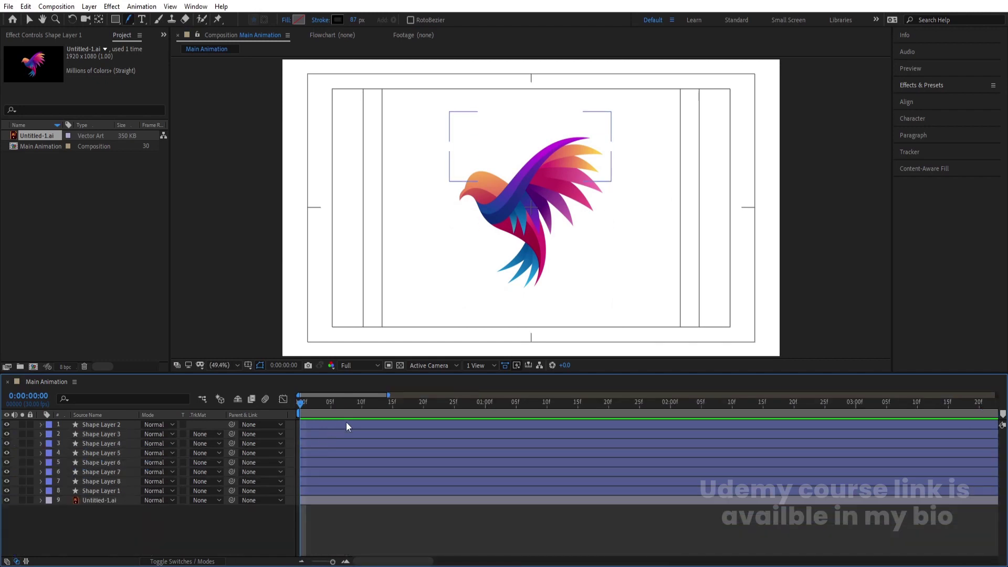
pyautogui.click(361, 403)
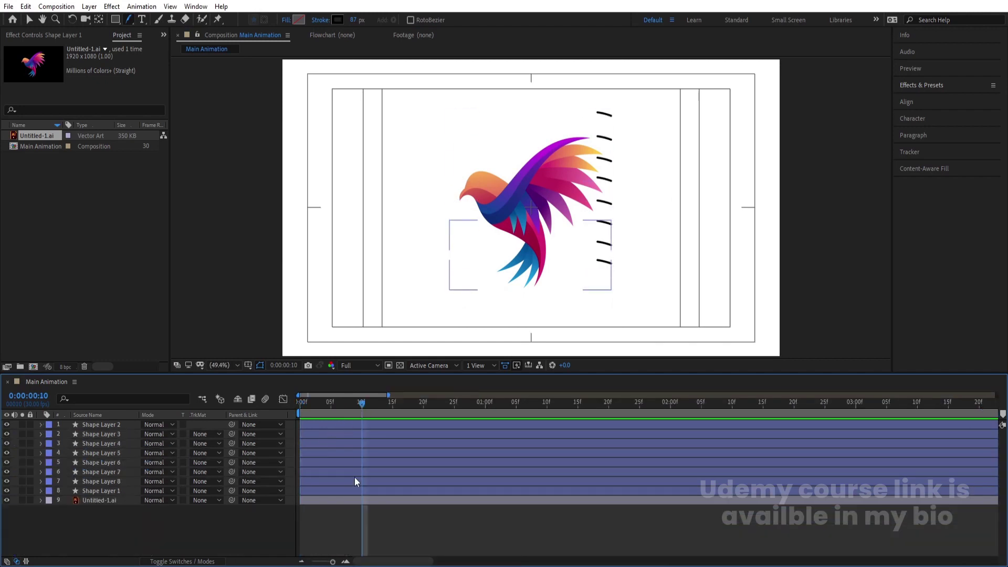
pyautogui.click(329, 435)
pyautogui.hotkey('alt', '[')
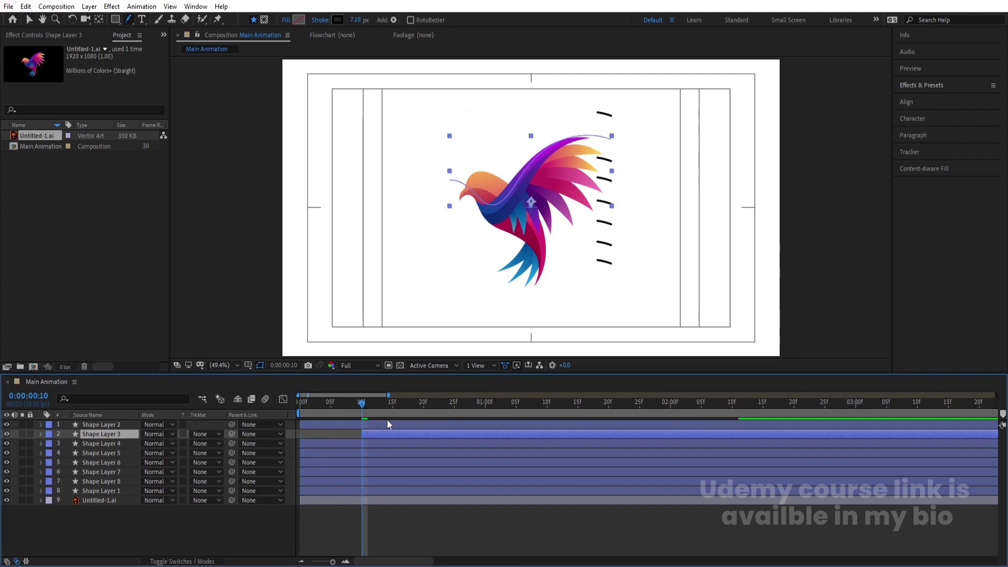
# Step: Shift Shape Layer 4 to start at 0:00:00:20 and Shape Layer 5 to start at 0:00:01:00
pyautogui.click(422, 403)
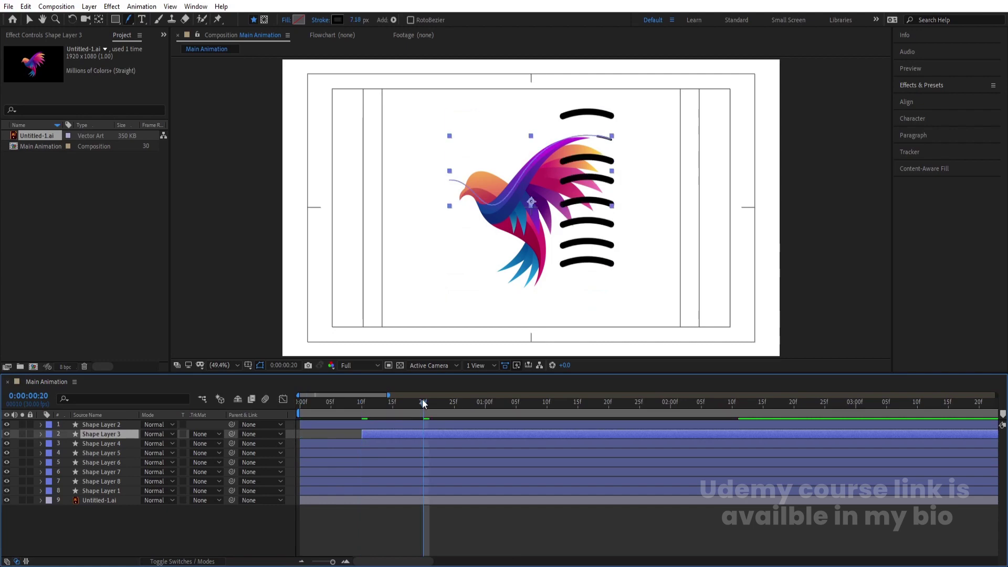
pyautogui.click(417, 446)
pyautogui.hotkey('alt', '[')
pyautogui.click(487, 402)
pyautogui.click(471, 454)
pyautogui.hotkey('alt', '[')
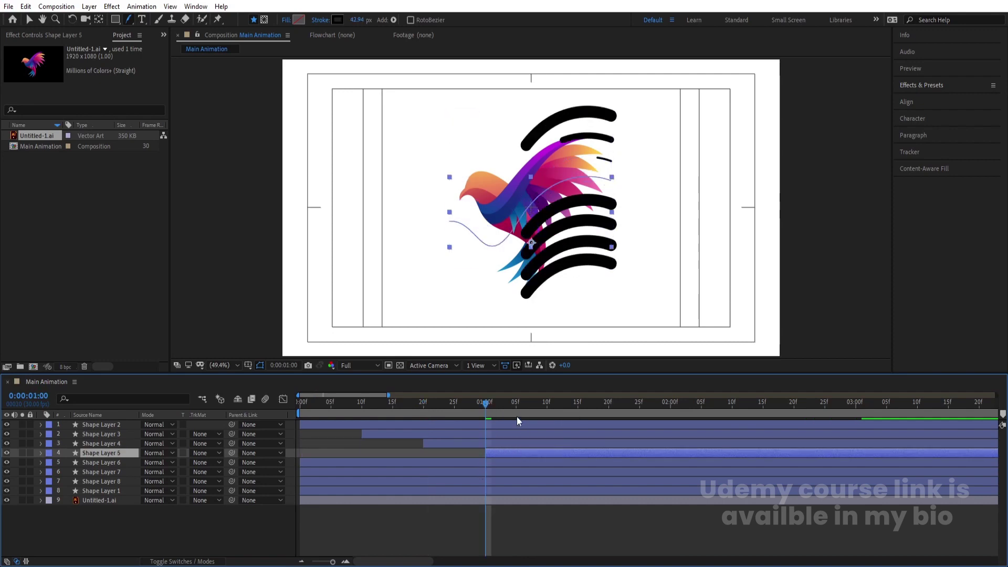
# Step: Shift Shape Layer 6 to start at 0:00:01:10 and Shape Layer 7 to start at 0:00:01:20
pyautogui.click(546, 412)
pyautogui.click(539, 463)
pyautogui.hotkey('alt', '[')
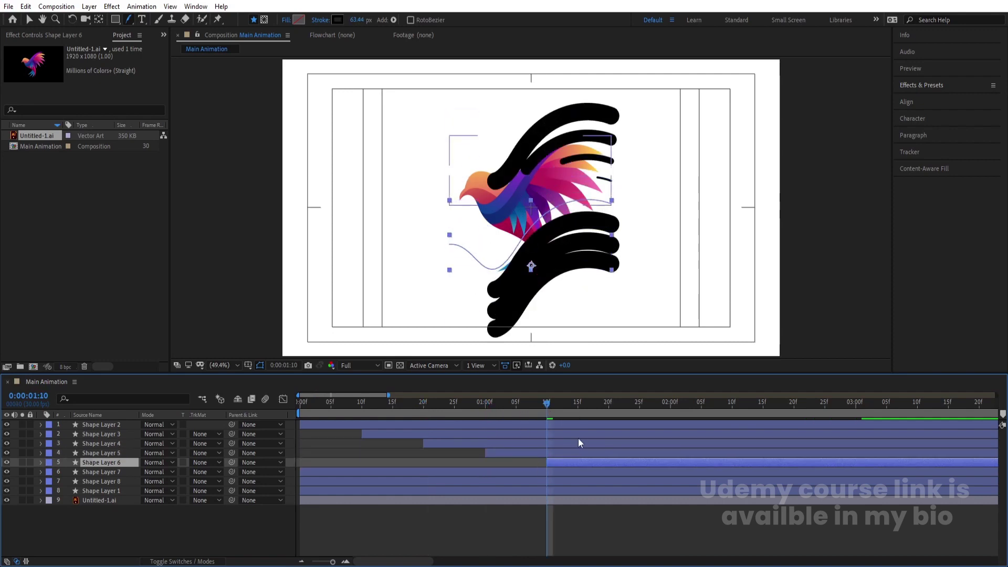
pyautogui.click(610, 408)
pyautogui.click(584, 470)
pyautogui.hotkey('alt', '[')
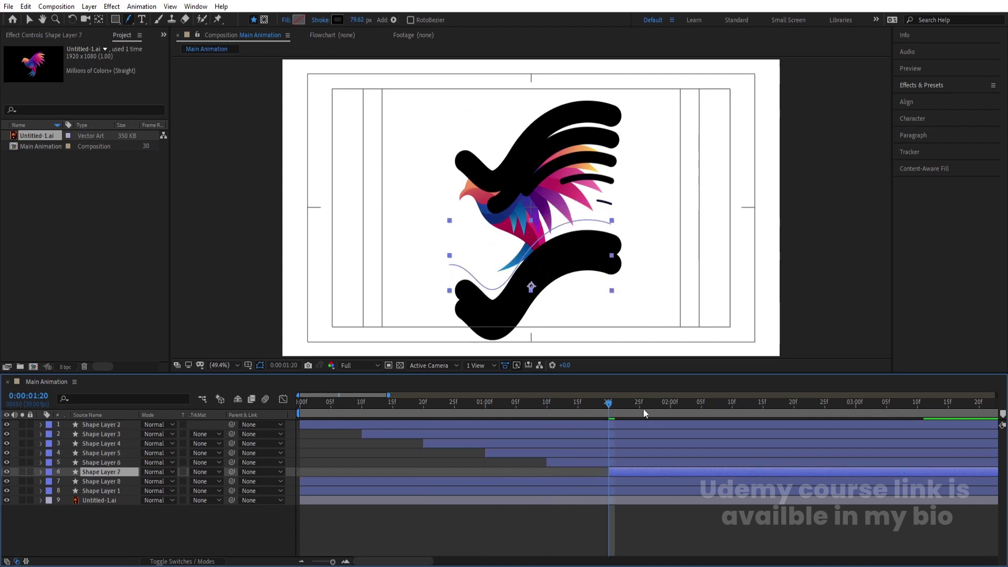
# Step: Shift Shape Layer 8 to start at 0:00:02:00 and Shape Layer 1 at 0:00:02:10, and preview the staggered strokes
pyautogui.click(669, 404)
pyautogui.click(664, 482)
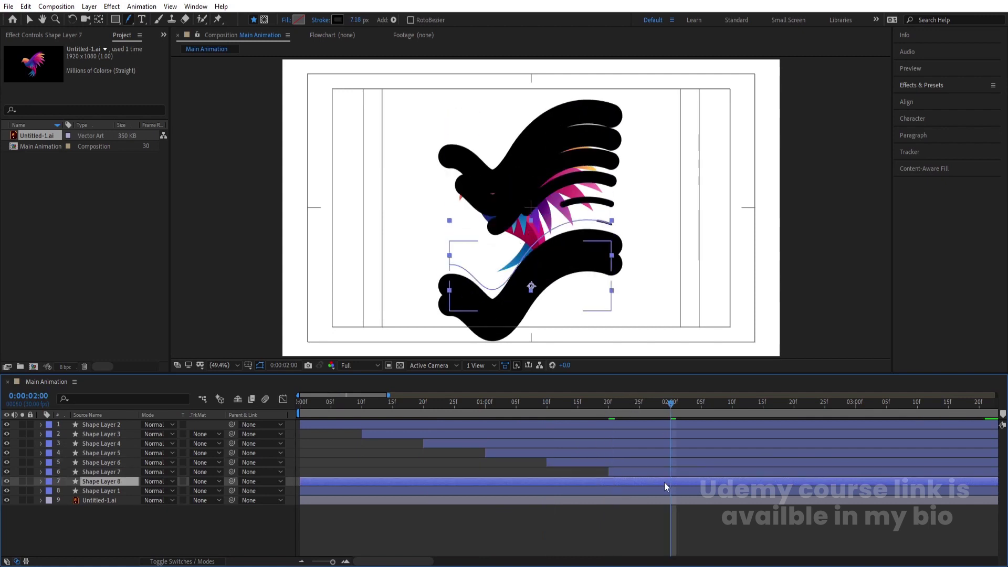
pyautogui.hotkey('alt', '[')
pyautogui.click(733, 409)
pyautogui.click(719, 493)
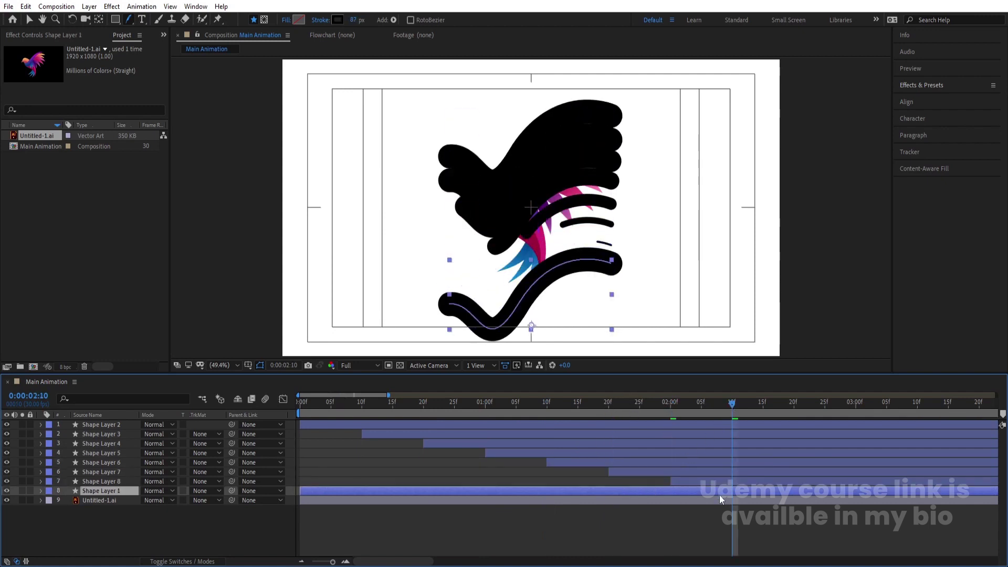
pyautogui.hotkey('alt', '[')
pyautogui.press('space')
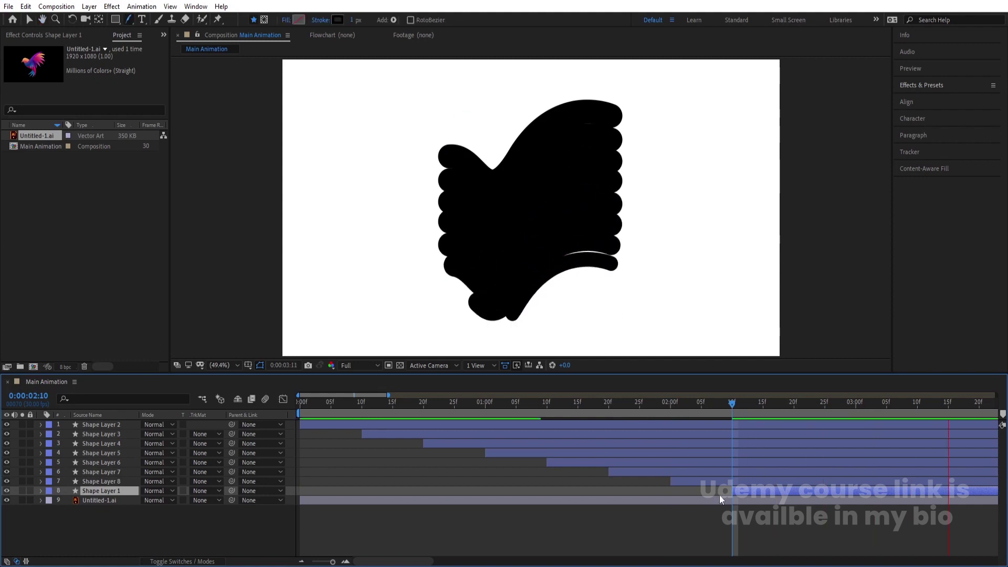
pyautogui.press('space')
pyautogui.press('Home')
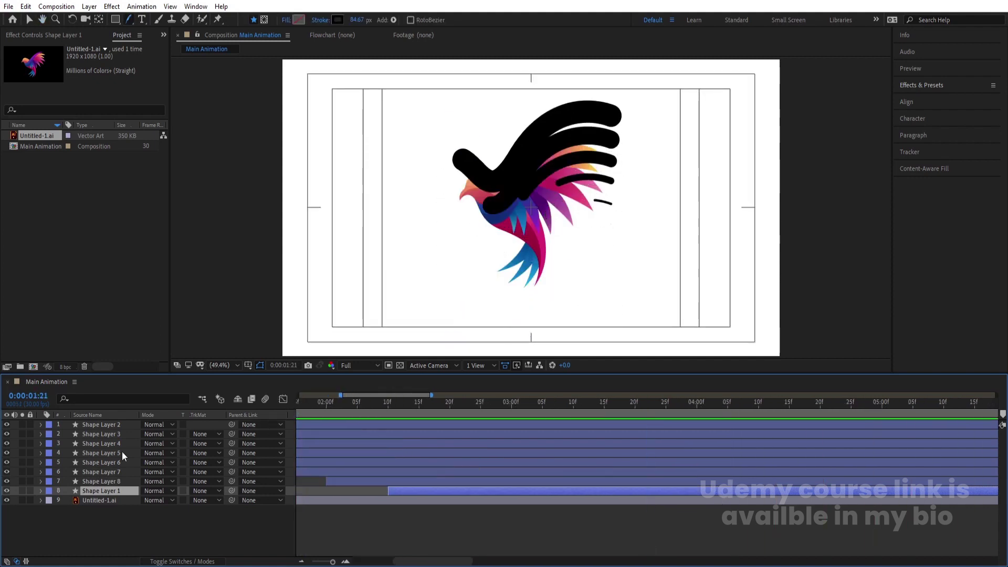
# Step: Pre-compose all eight shape layers as "mask", open that composition and preview it
pyautogui.keyDown('shift'); pyautogui.click(93, 426); pyautogui.keyUp('shift')
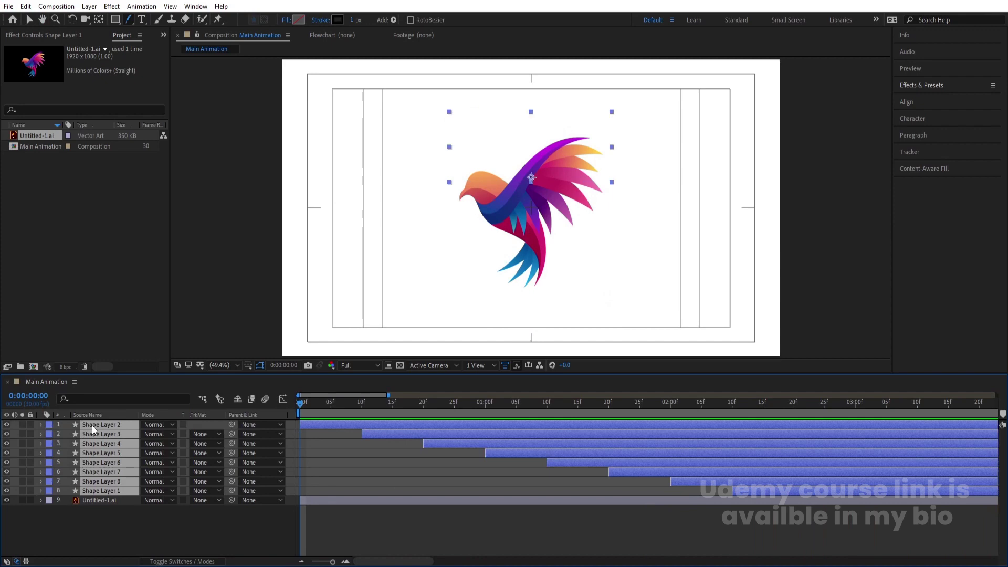
pyautogui.hotkey('ctrl', 'shift', 'c')
pyautogui.write('mask')
pyautogui.press('Return')
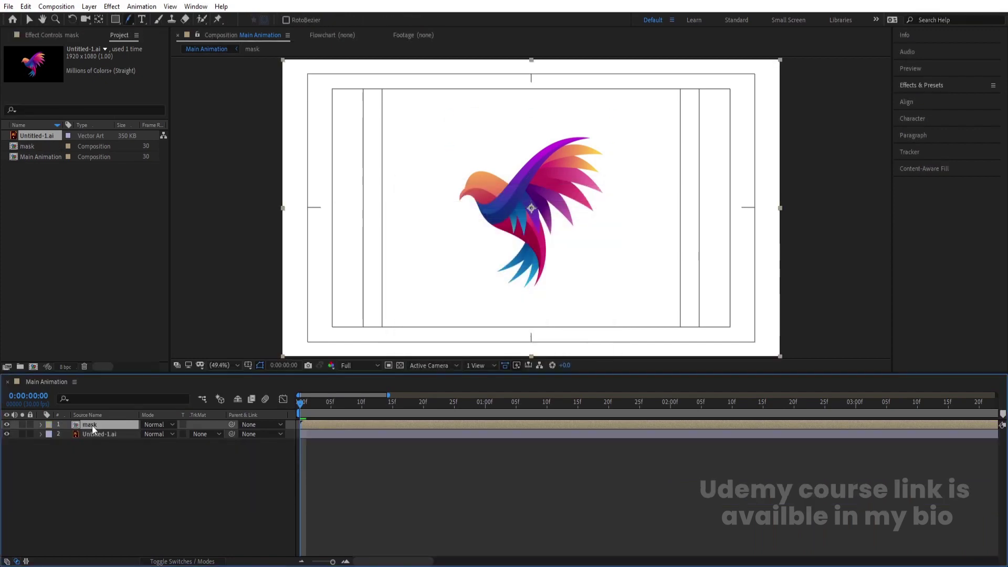
pyautogui.doubleClick(93, 425)
pyautogui.press('space')
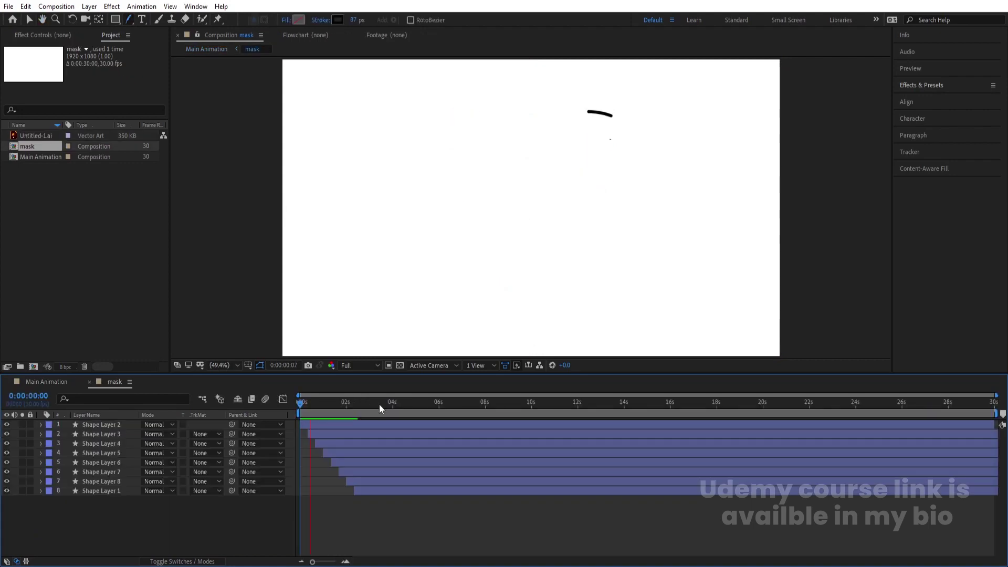
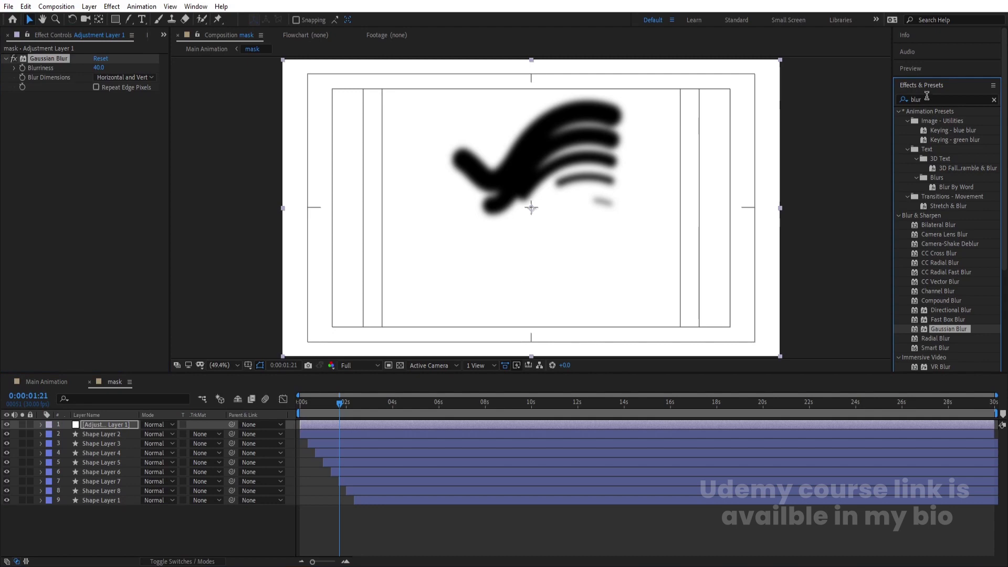
# Step: Add Simple Choker to Adjustment Layer 1 with Choke Matte set to 20, and preview the merged strokes
pyautogui.click(927, 99)
pyautogui.write('simple')
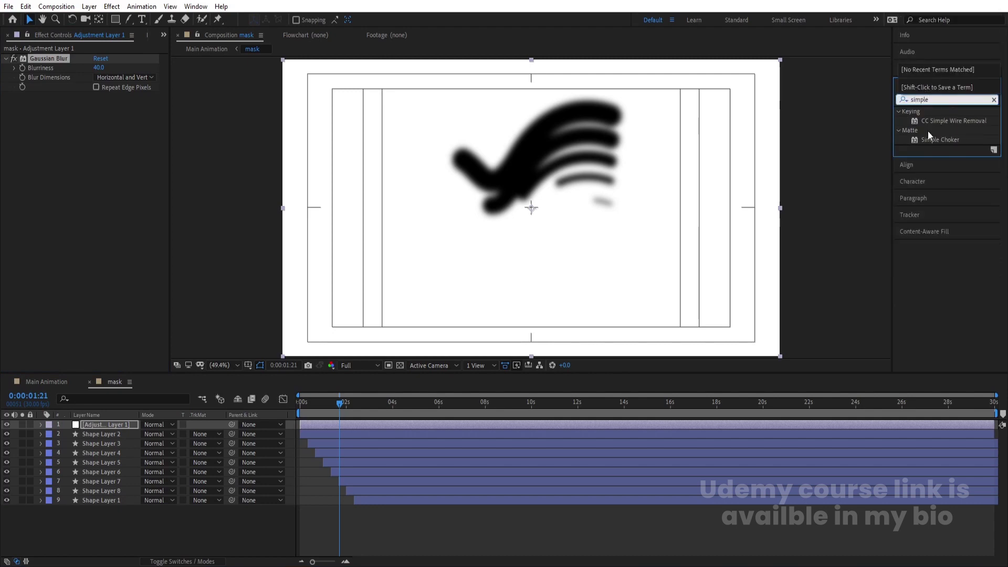
pyautogui.doubleClick(926, 141)
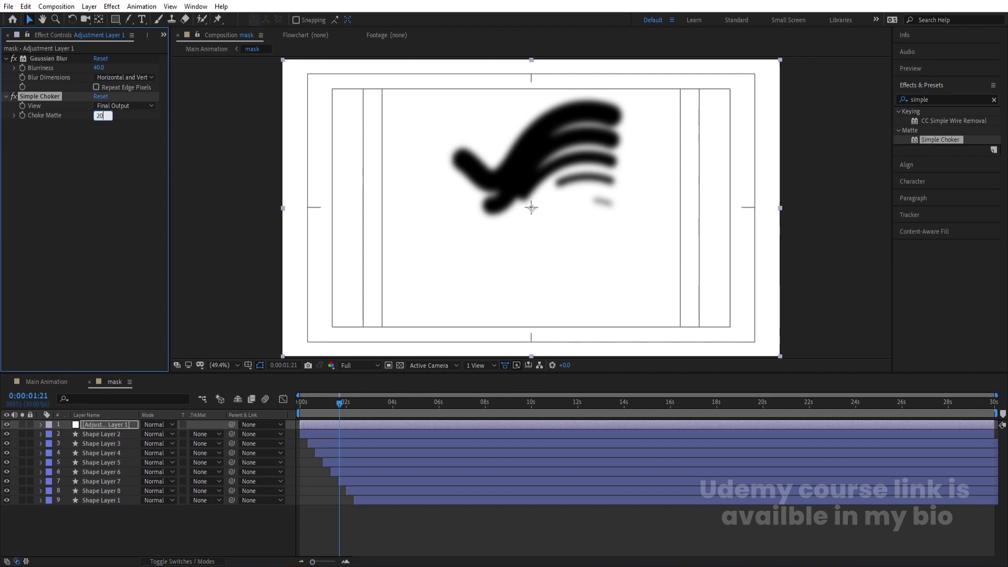
pyautogui.press('Return')
pyautogui.press('space')
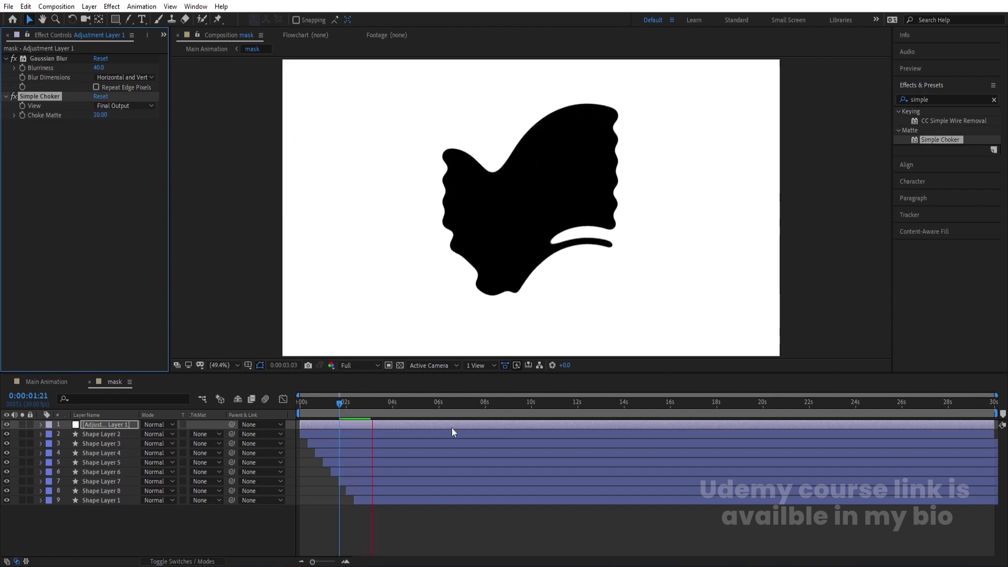
pyautogui.moveTo(340, 407)
pyautogui.mouseDown()
pyautogui.moveTo(300, 405)
pyautogui.moveTo(372, 405)
pyautogui.moveTo(328, 408)
pyautogui.mouseUp()
pyautogui.press('space')
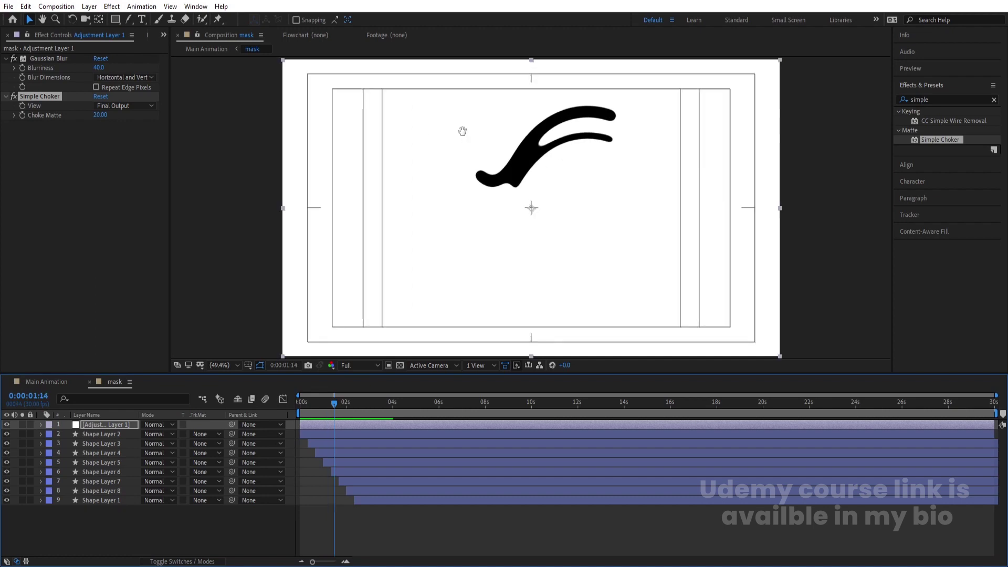
# Step: Set the Gaussian Blur's Blurriness to 20 on Adjustment Layer 1 and preview from the start
pyautogui.click(99, 68)
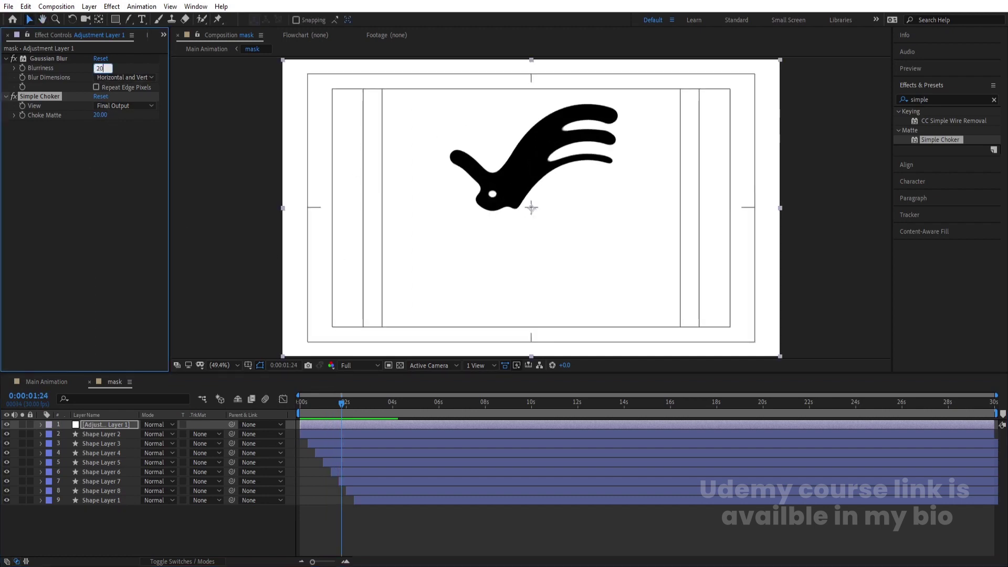
pyautogui.press('Return')
pyautogui.click(279, 416)
pyautogui.press('Home')
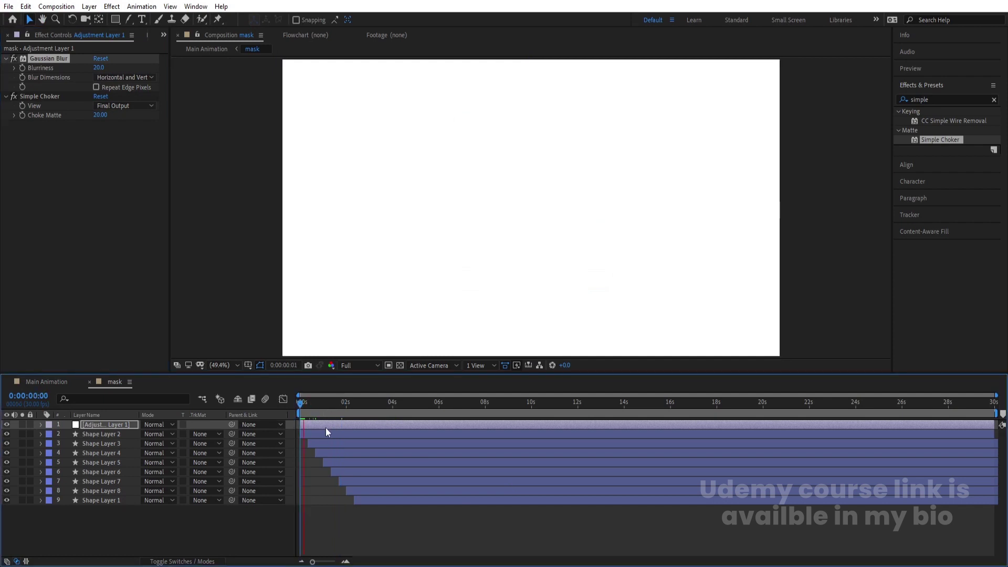
pyautogui.press('space')
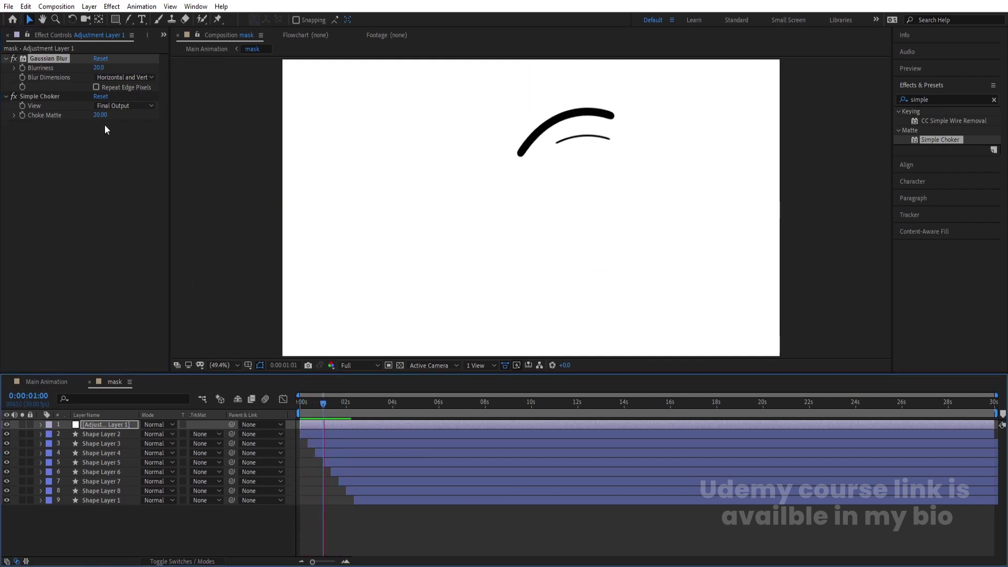
pyautogui.press('space')
# Step: Set the Simple Choker's Choke Matte to 10 and preview the mask composition from the start
pyautogui.click(101, 115)
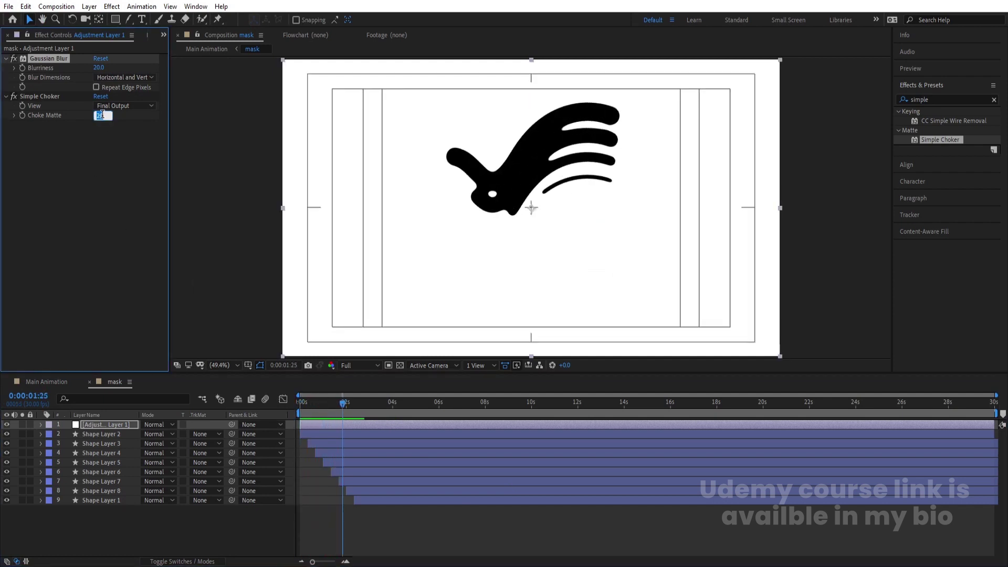
pyautogui.press('Return')
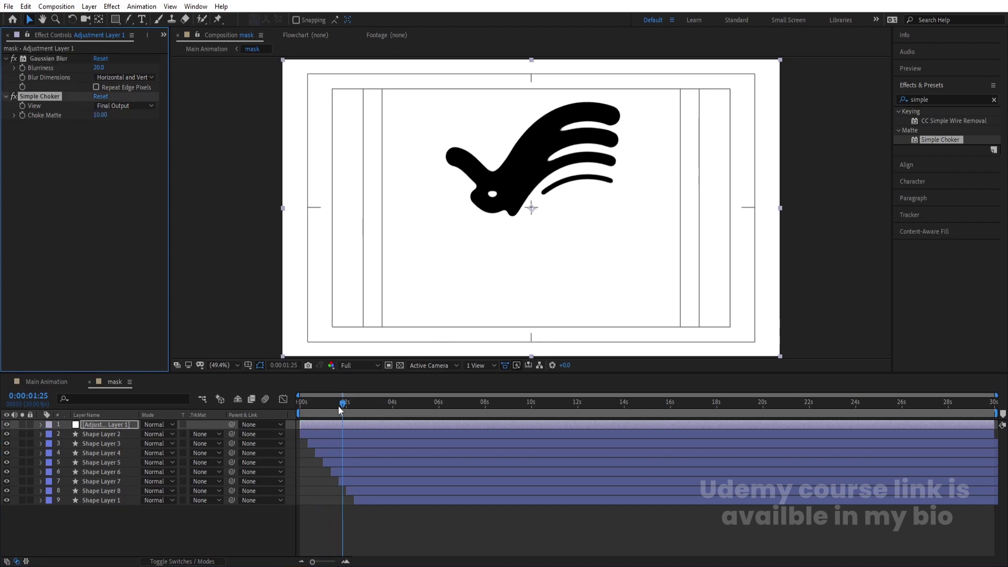
pyautogui.moveTo(338, 405); pyautogui.dragTo(262, 398)
pyautogui.press('space')
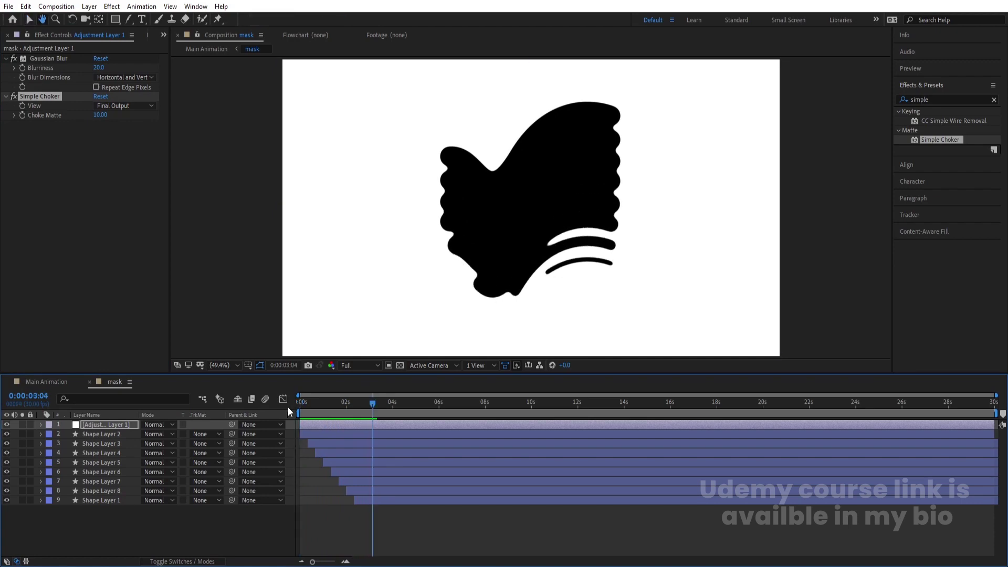
pyautogui.press('space')
# Step: In Main Animation, set the Untitled-1.ai layer's track matte to Alpha Matte "mask" and preview the reveal
pyautogui.click(61, 382)
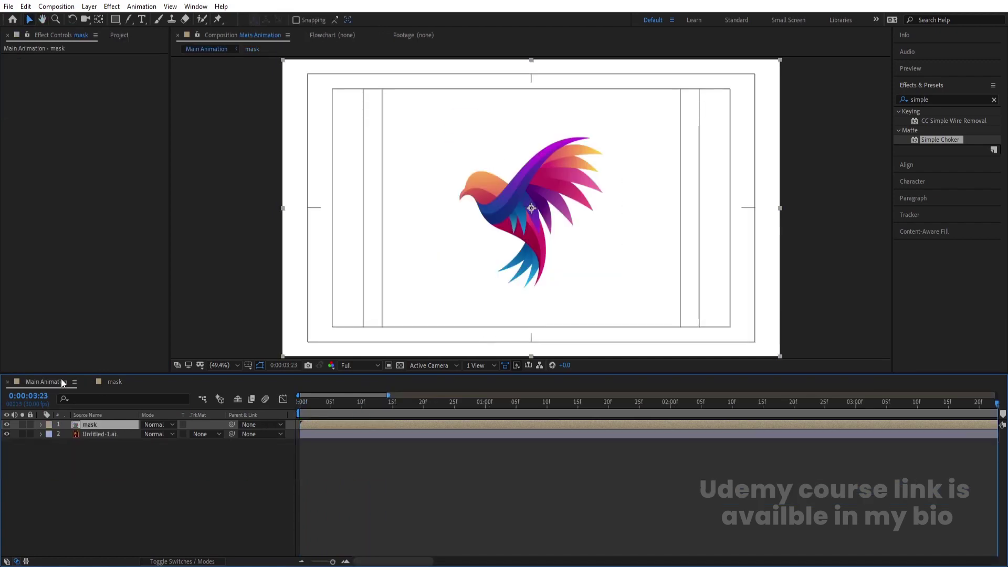
pyautogui.click(90, 435)
pyautogui.click(211, 434)
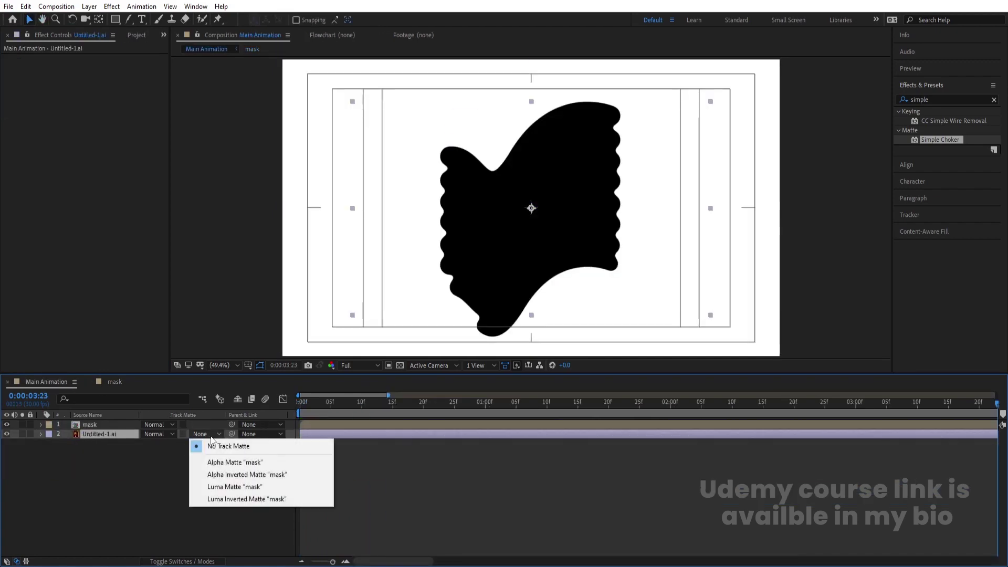
pyautogui.click(231, 460)
pyautogui.press('space')
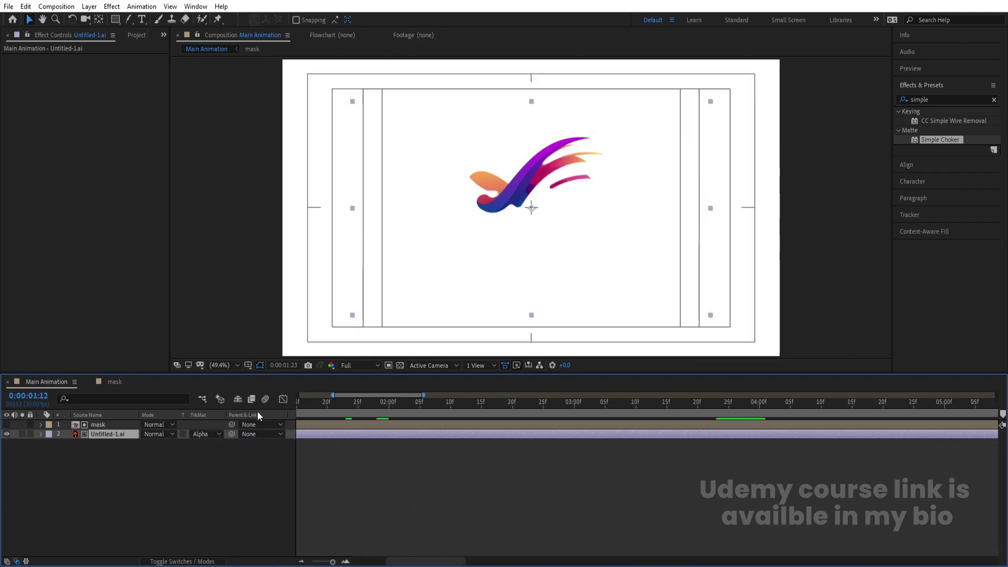
pyautogui.press('-')
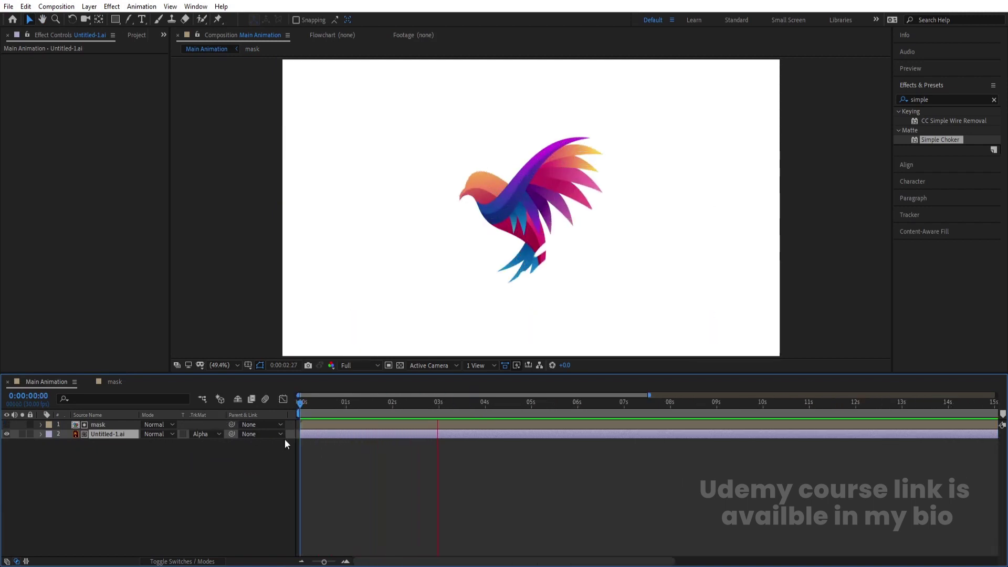
pyautogui.press('space')
pyautogui.click(375, 402)
pyautogui.press('space')
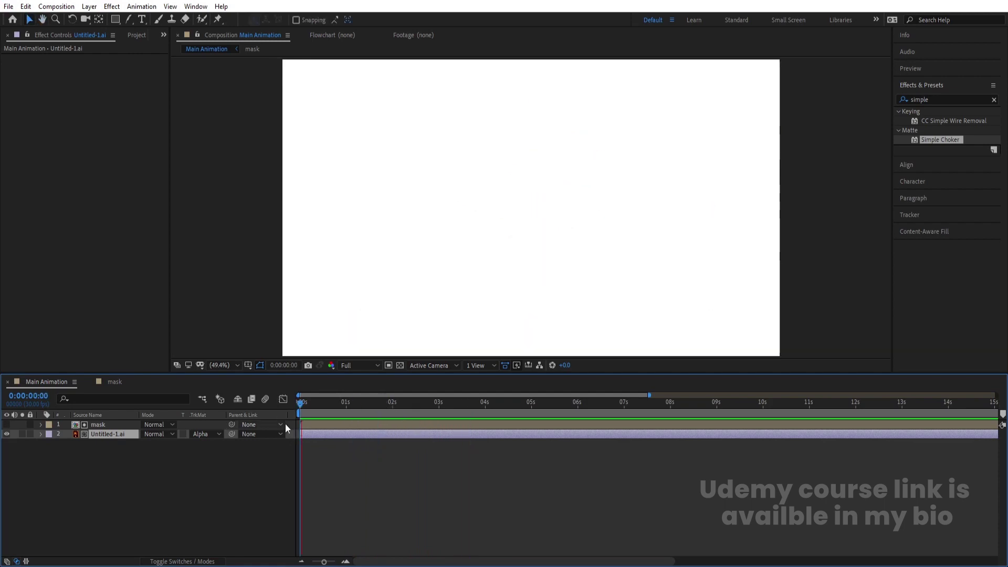
# Step: Trim the start of the mask and Untitled-1.ai layers at 0:00:00:28, move both to the composition start and preview
pyautogui.click(345, 403)
pyautogui.moveTo(347, 409); pyautogui.dragTo(345, 408)
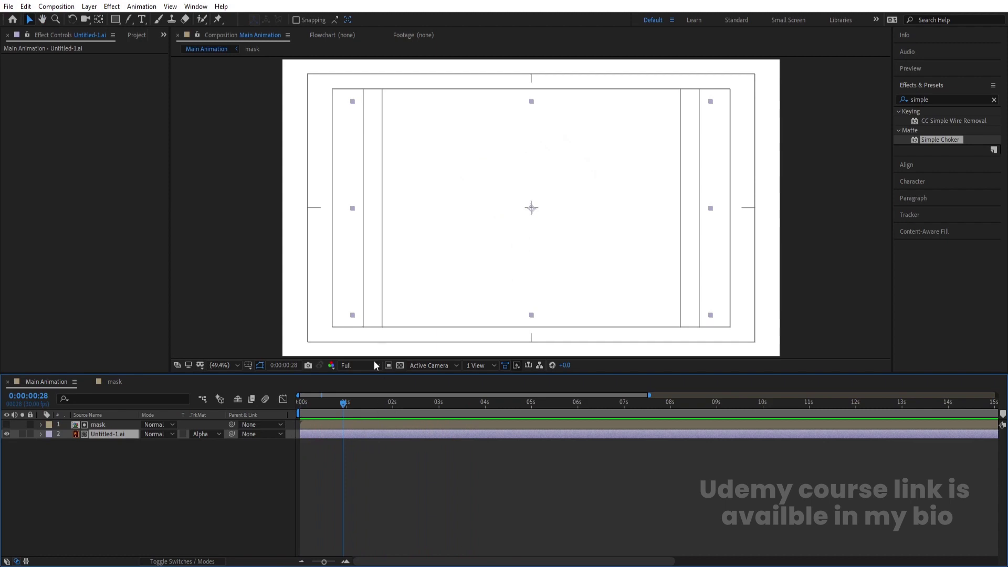
pyautogui.moveTo(149, 489); pyautogui.dragTo(93, 423)
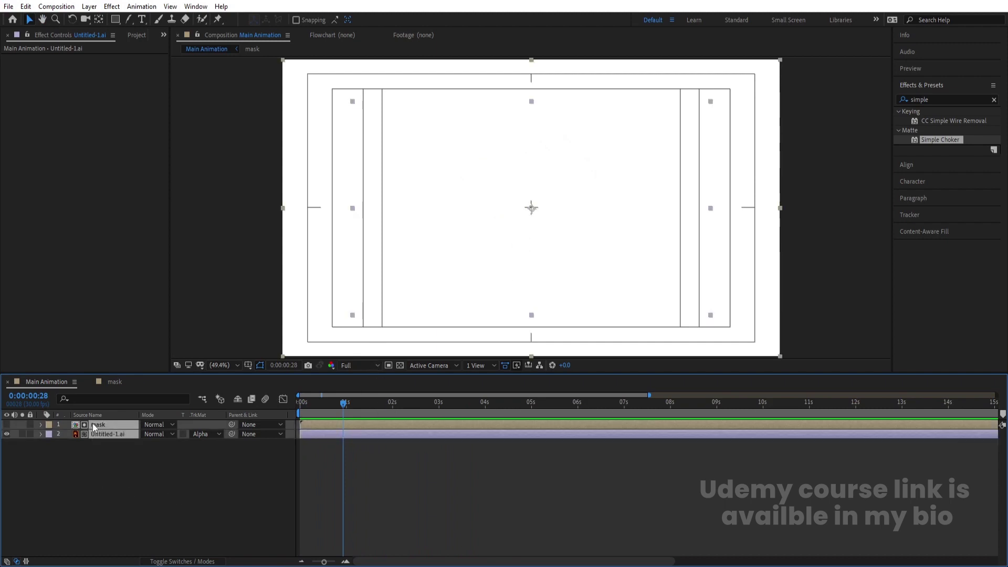
pyautogui.hotkey('alt', '[')
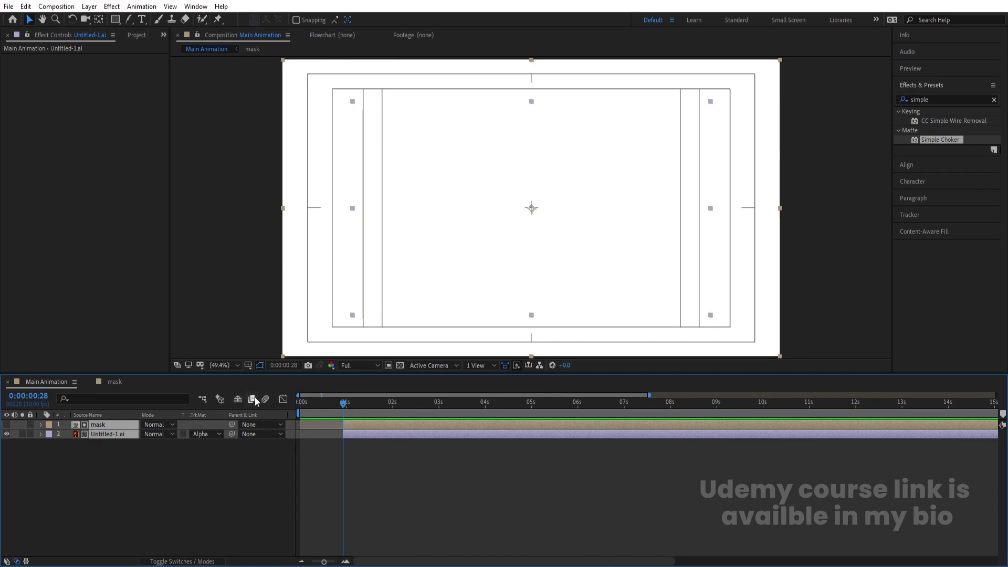
pyautogui.press('Home')
pyautogui.press('[')
pyautogui.press('space')
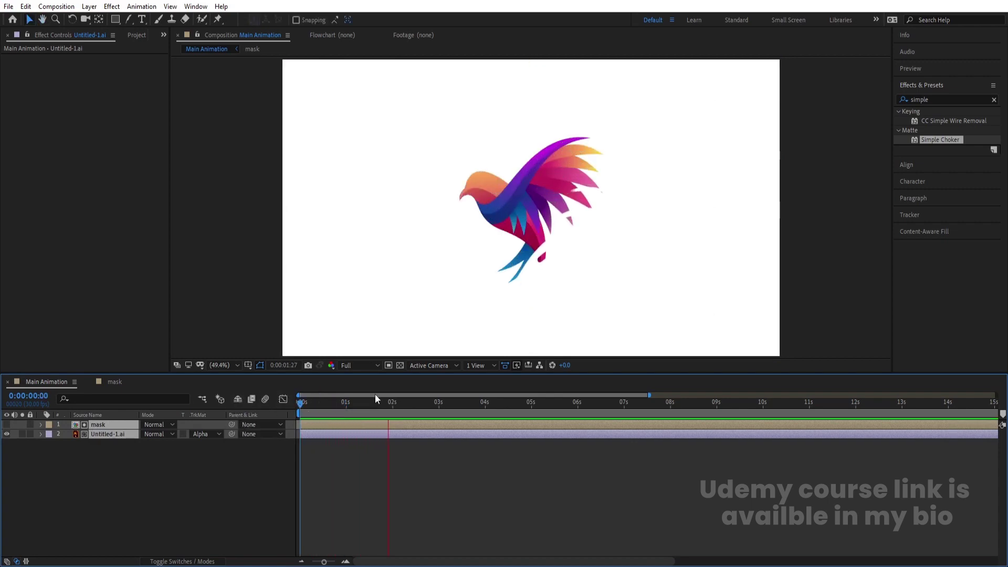
# Step: Open the mask composition from Main Animation and reveal the keyframed Stroke Width and End properties of its shape layers
pyautogui.doubleClick(316, 424)
pyautogui.click(347, 510)
pyautogui.press('u')
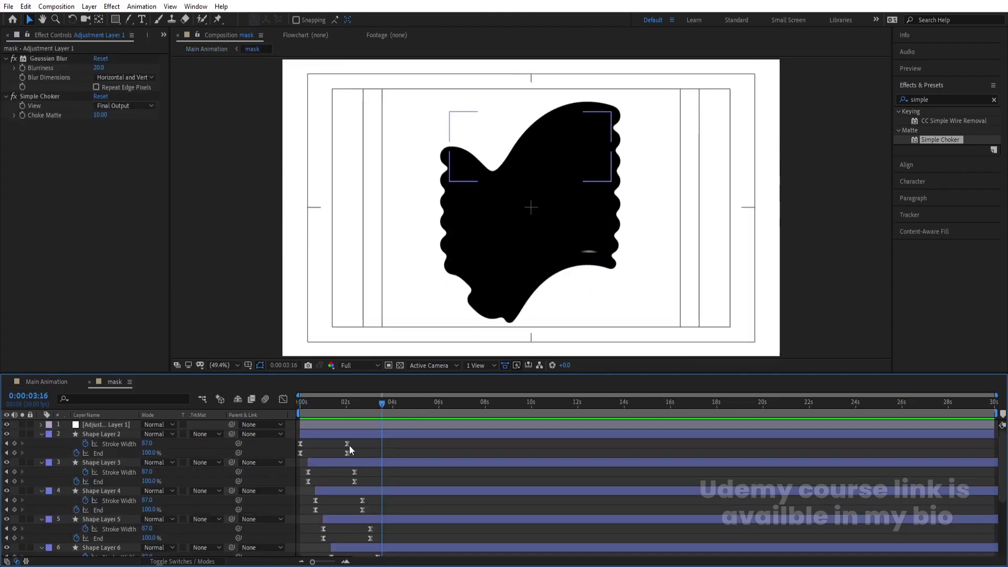
pyautogui.moveTo(338, 443); pyautogui.dragTo(400, 541)
pyautogui.scroll(-2, 373, 499)
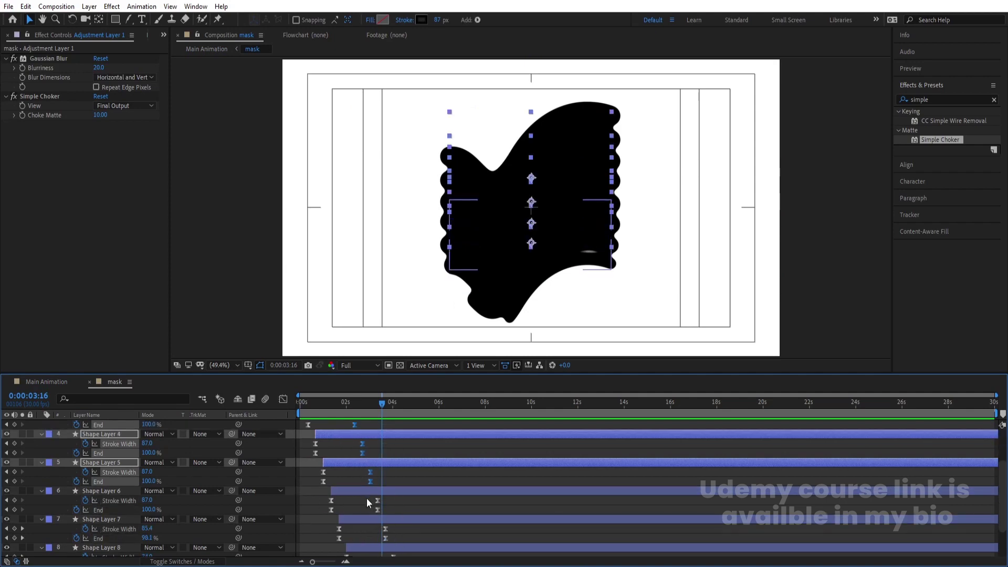
pyautogui.click(367, 499)
pyautogui.scroll(2, 357, 478)
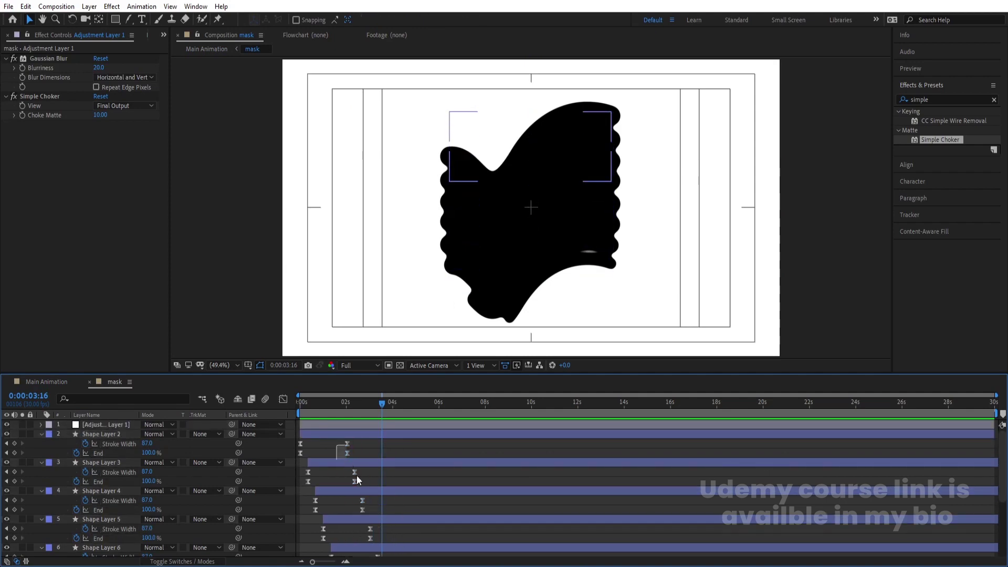
# Step: Move the ending Stroke Width and End keyframes of all shape layers about one second later and preview from the start
pyautogui.moveTo(338, 442); pyautogui.dragTo(388, 536)
pyautogui.scroll(-3, 386, 516)
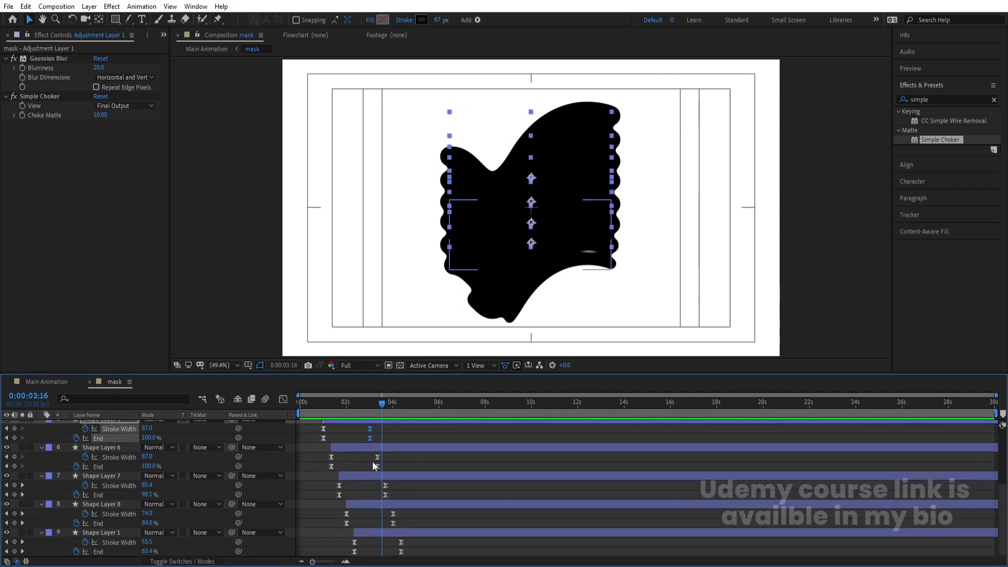
pyautogui.moveTo(371, 457); pyautogui.dragTo(414, 549)
pyautogui.scroll(3, 371, 462)
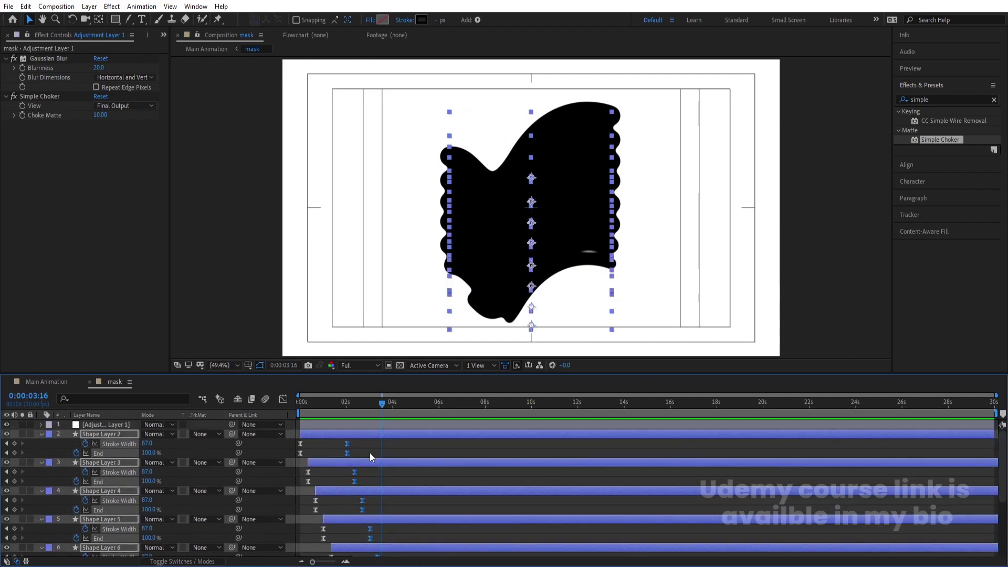
pyautogui.moveTo(351, 442); pyautogui.dragTo(374, 448)
pyautogui.moveTo(341, 405); pyautogui.dragTo(295, 433)
pyautogui.press('space')
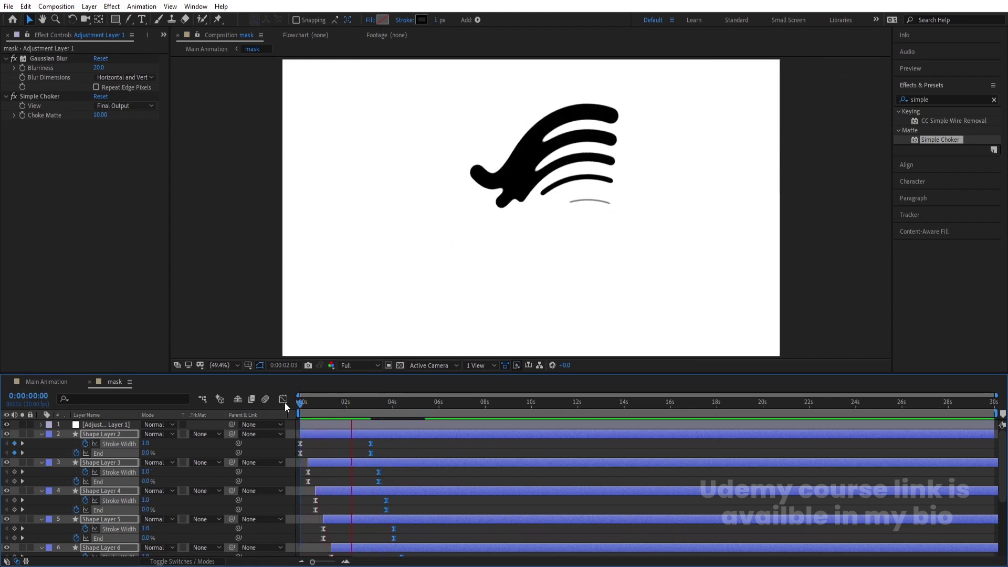
# Step: Return to Main Animation and preview the slowed bird reveal from the start
pyautogui.click(70, 382)
pyautogui.moveTo(313, 404); pyautogui.dragTo(283, 405)
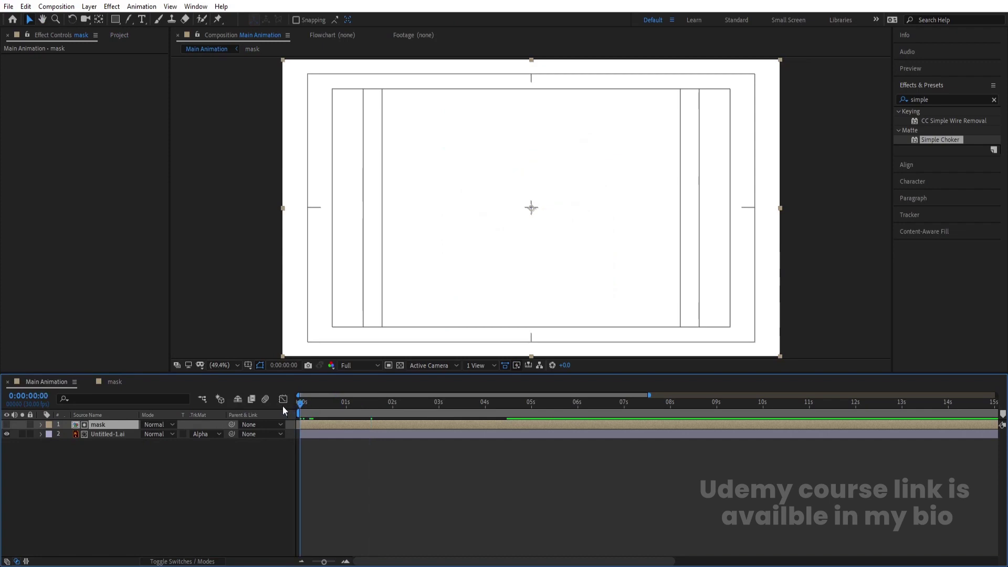
pyautogui.press('space')
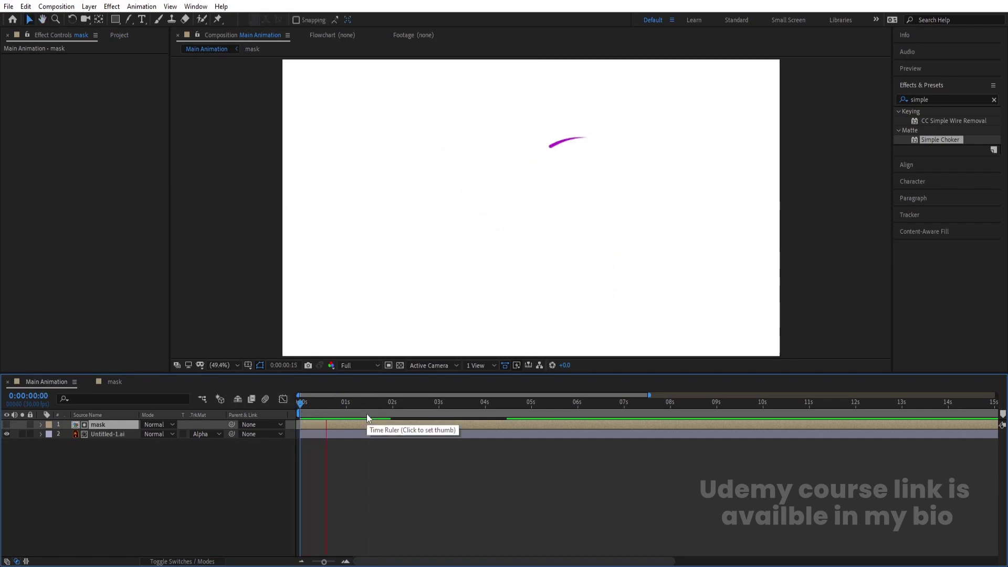
pyautogui.moveTo(367, 414); pyautogui.dragTo(283, 408)
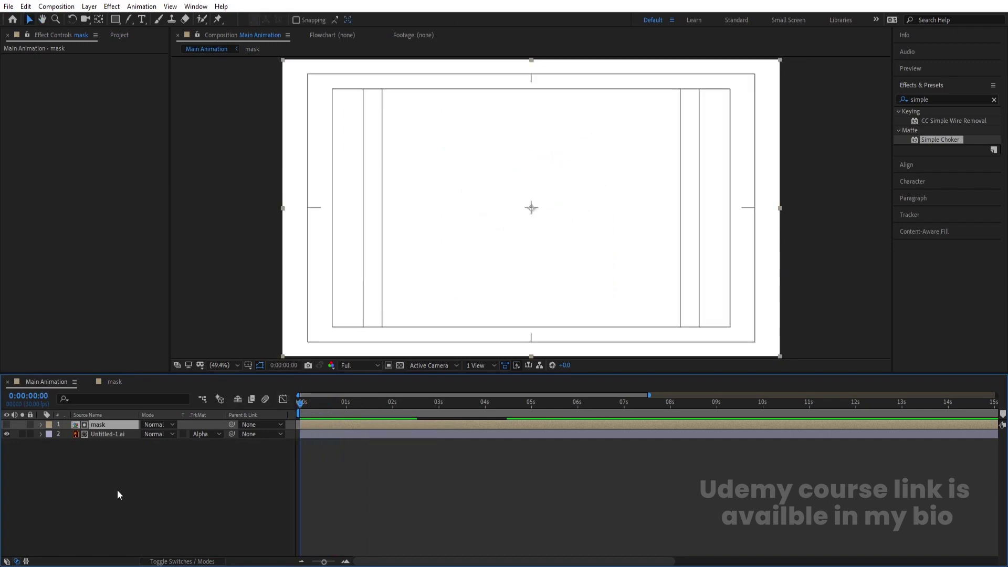
# Step: Pre-compose the mask and Untitled-1.ai layers into a composition named Animation and preview it
pyautogui.moveTo(101, 475); pyautogui.dragTo(74, 431)
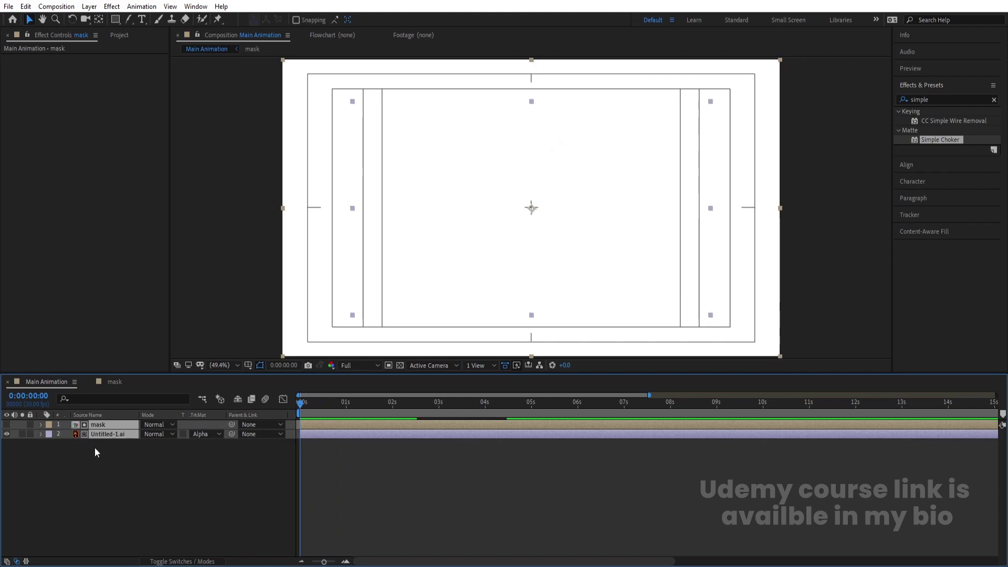
pyautogui.hotkey('ctrl', 'shift', 'c')
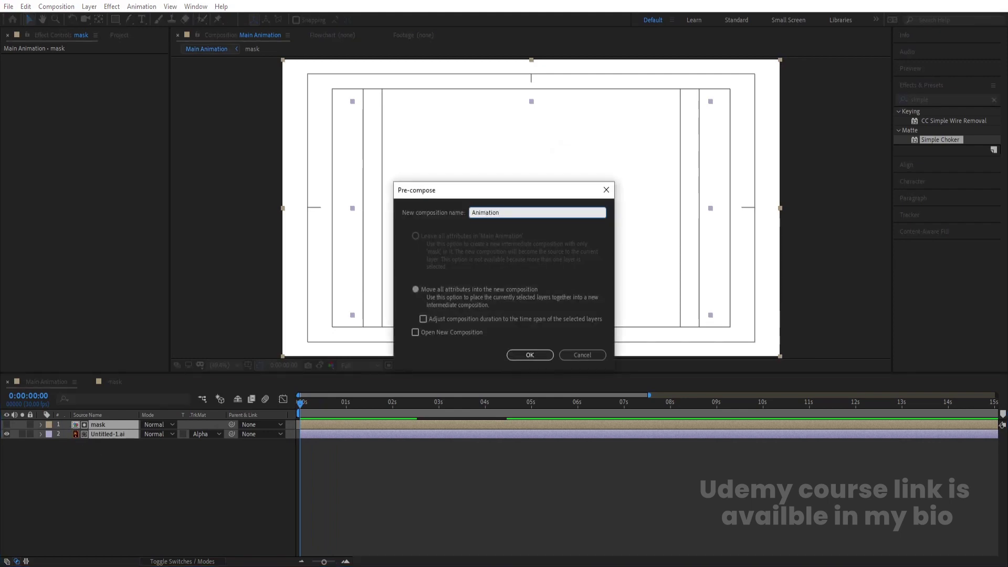
pyautogui.press('Return')
pyautogui.press('space')
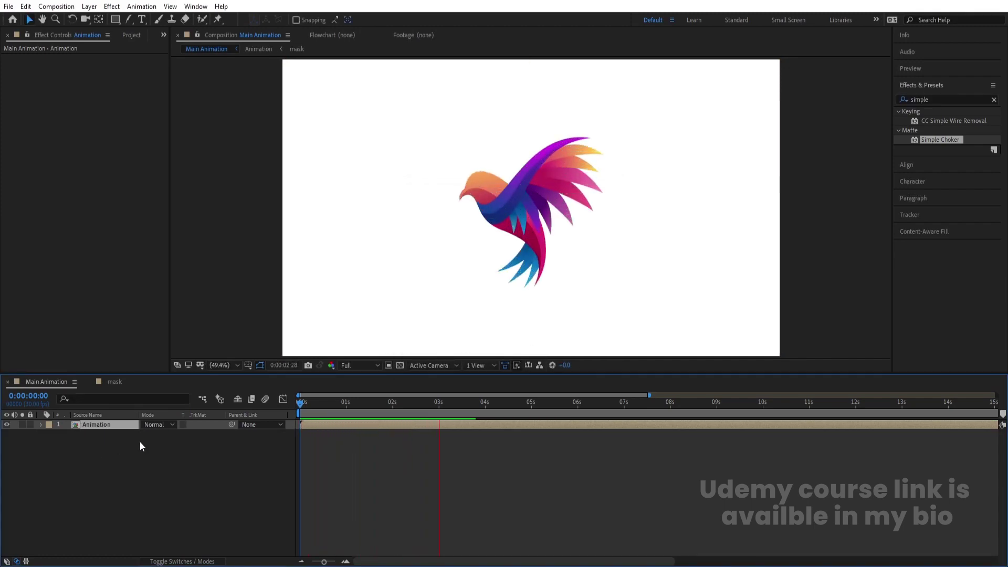
pyautogui.press('space')
# Step: Add Untitled-1.ai as a layer below Animation and move its artwork to the right of the animated bird
pyautogui.hotkey('ctrl', '0')
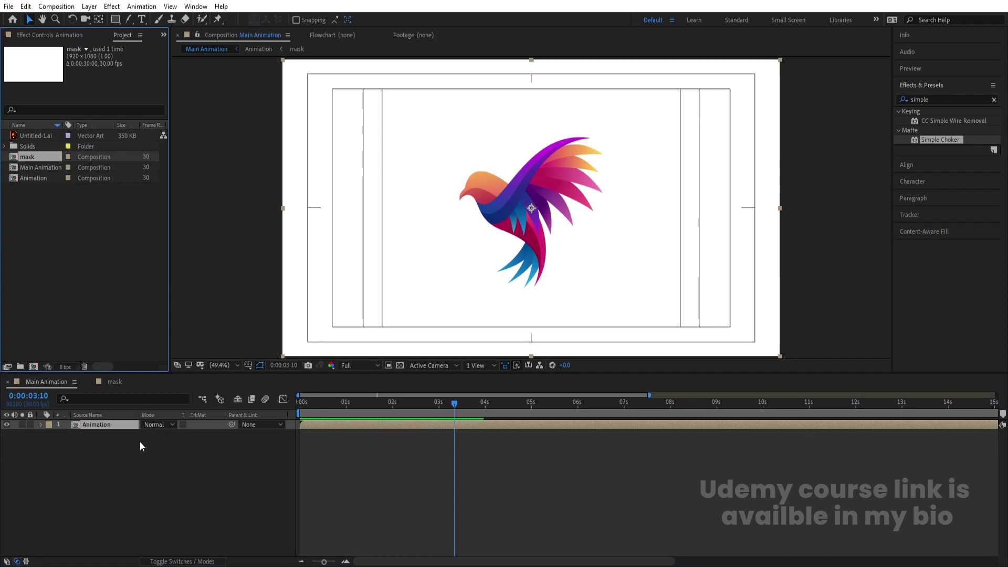
pyautogui.click(33, 137)
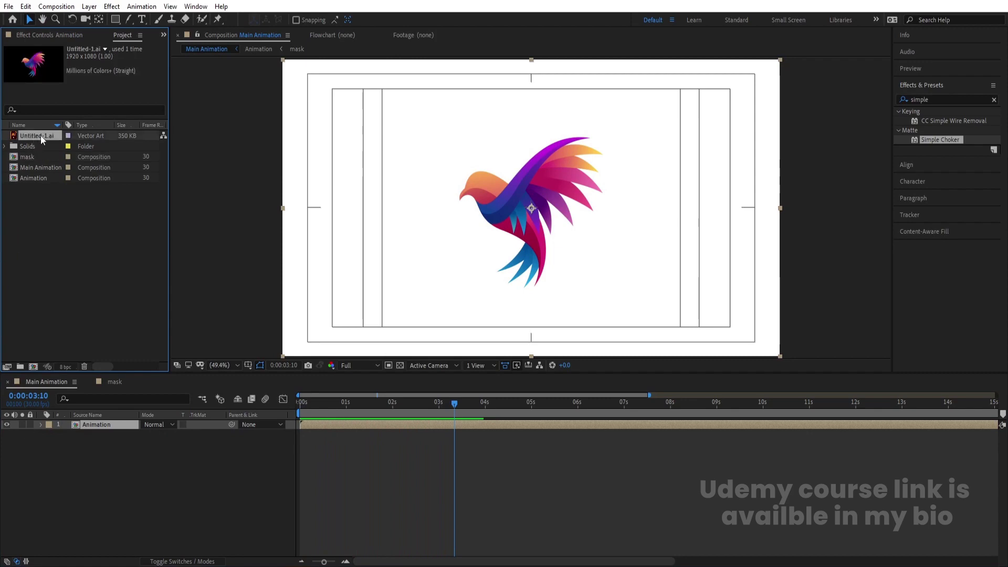
pyautogui.press('Num_Lock')
pyautogui.moveTo(40, 135); pyautogui.dragTo(70, 448)
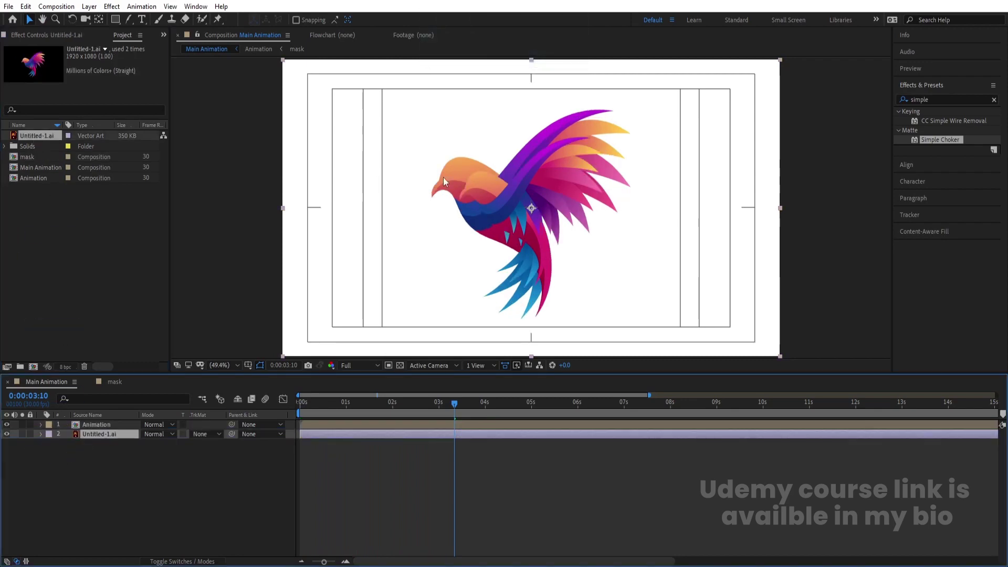
pyautogui.moveTo(443, 178); pyautogui.dragTo(618, 181)
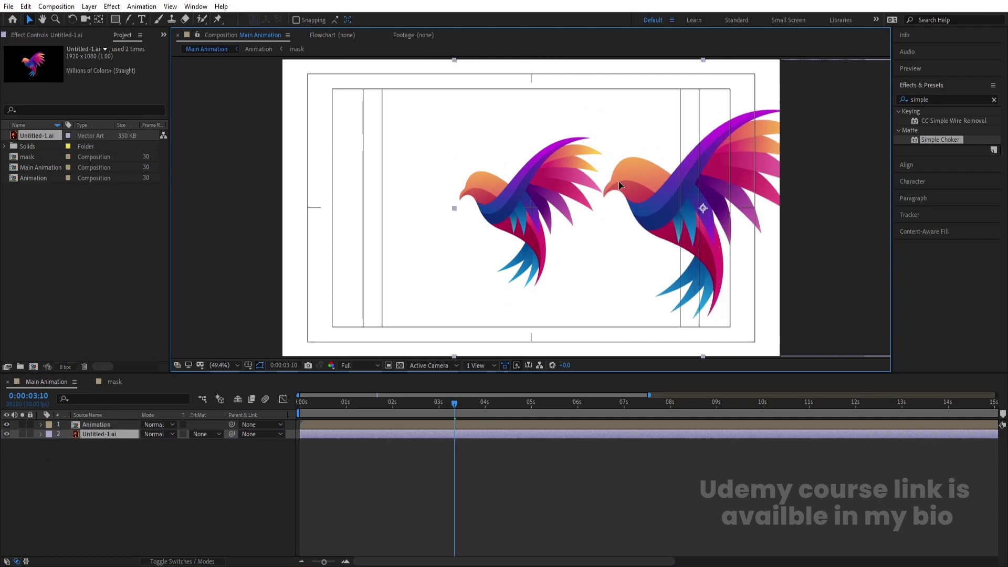
# Step: Apply a Fill effect to the Animation layer with the purple sampled from the upper wing of the reference bird
pyautogui.click(103, 426)
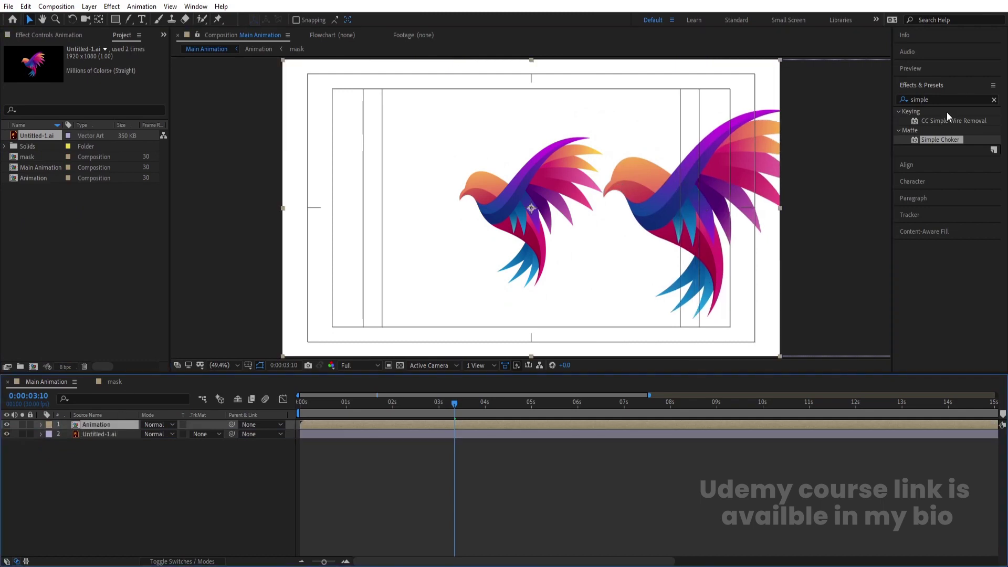
pyautogui.click(937, 99)
pyautogui.write('fill')
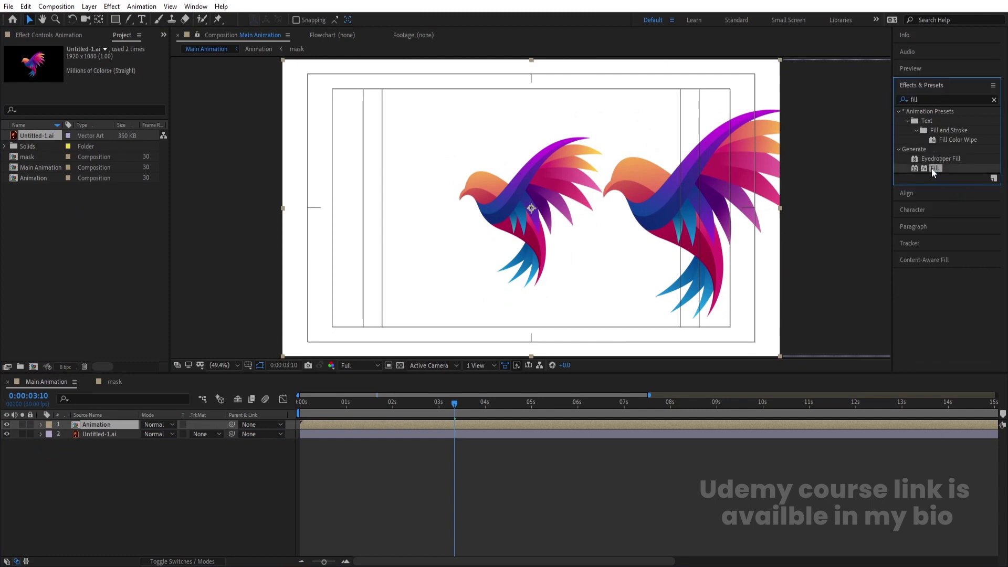
pyautogui.moveTo(932, 168); pyautogui.dragTo(57, 144)
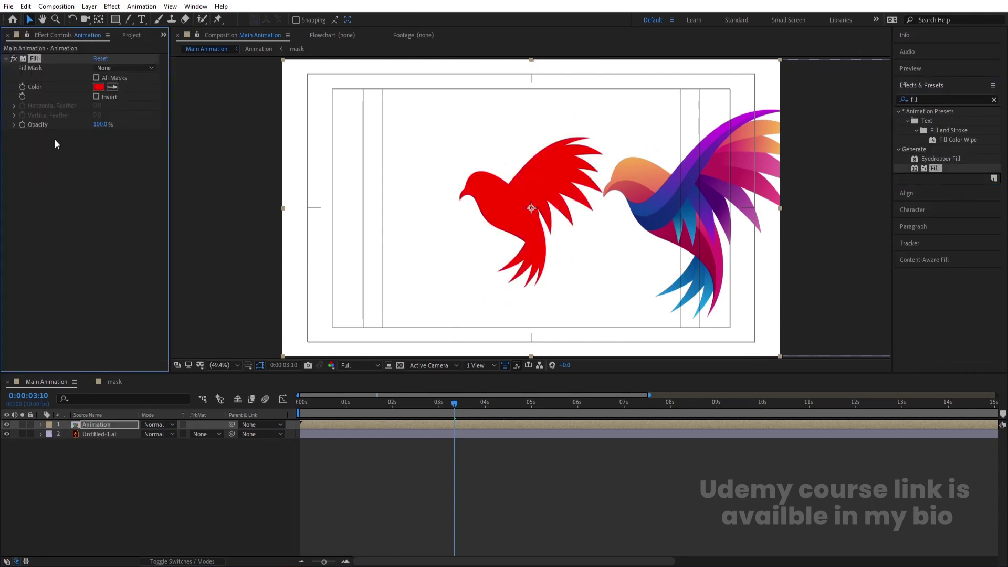
pyautogui.click(744, 115)
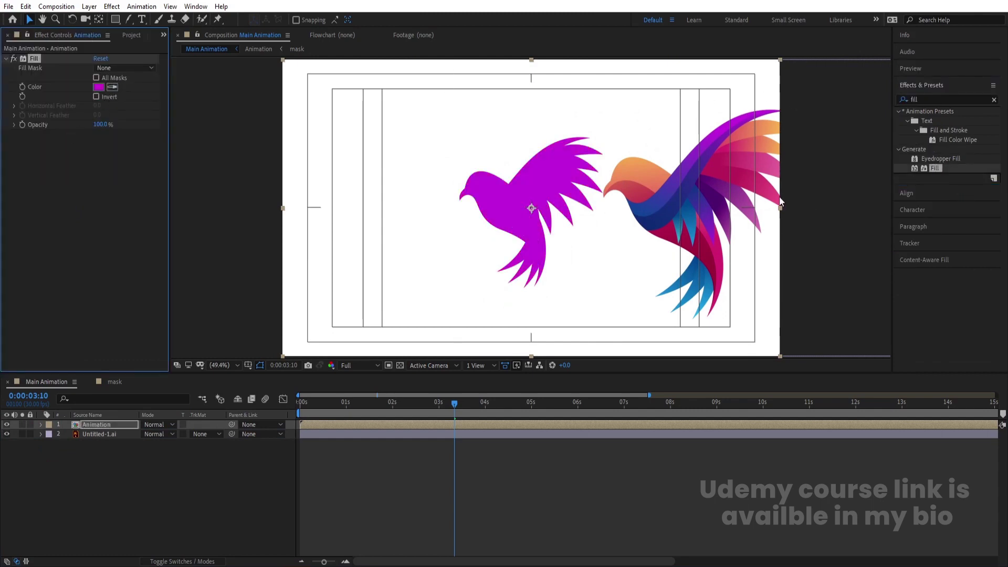
# Step: Duplicate the purple Animation layer and set the copy's Fill color to the orange sampled from the reference bird's wing feather
pyautogui.click(96, 423)
pyautogui.hotkey('ctrl', 'd')
pyautogui.click(112, 88)
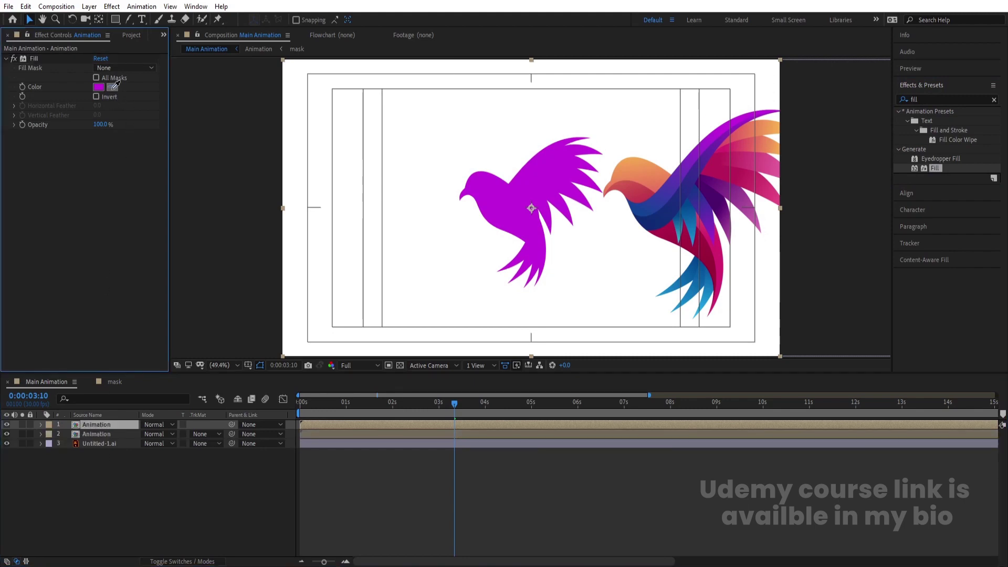
pyautogui.click(770, 127)
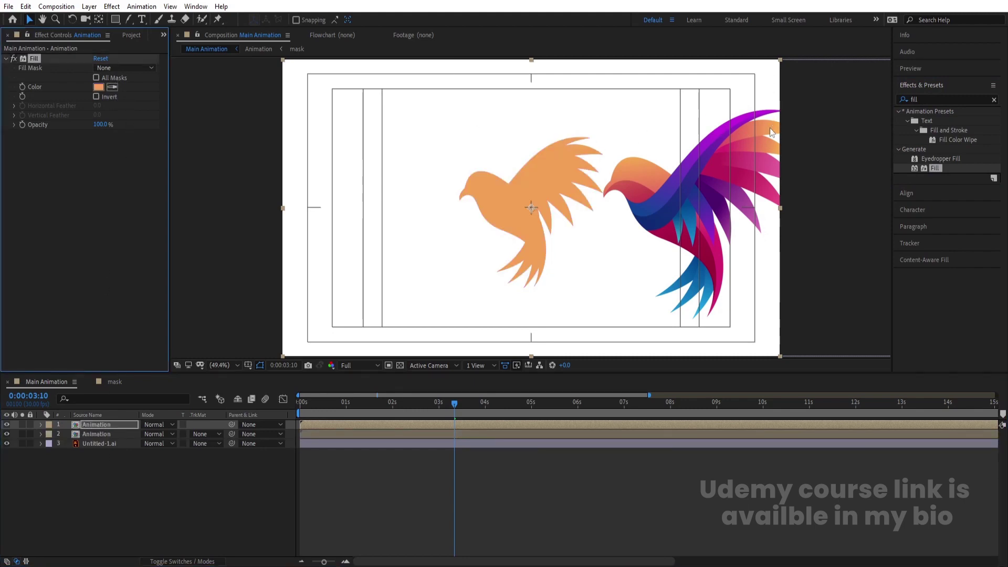
# Step: Duplicate the orange Animation layer and set the copy's Fill color to the pink sampled from the reference bird's wing
pyautogui.click(113, 424)
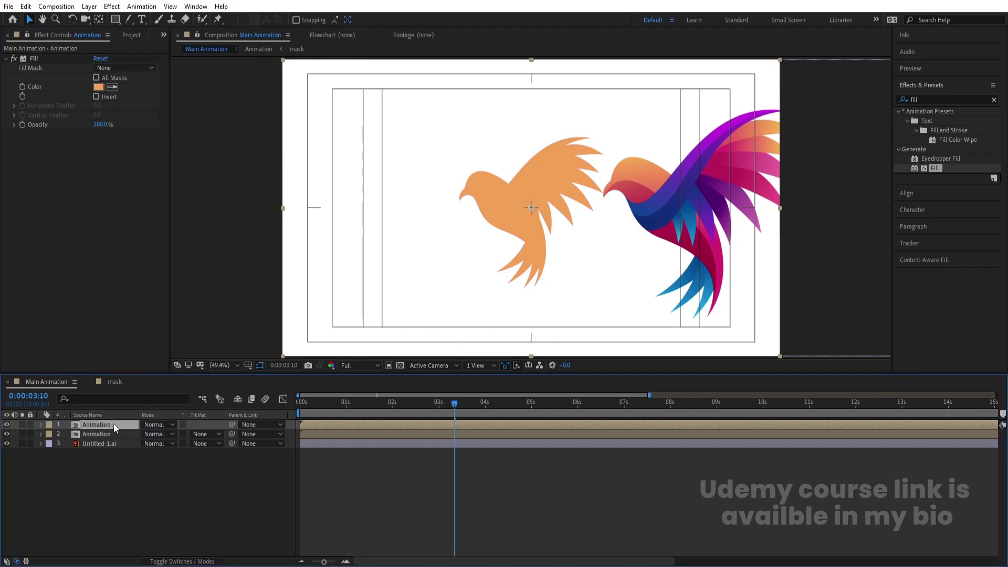
pyautogui.hotkey('ctrl', 'd')
pyautogui.click(113, 88)
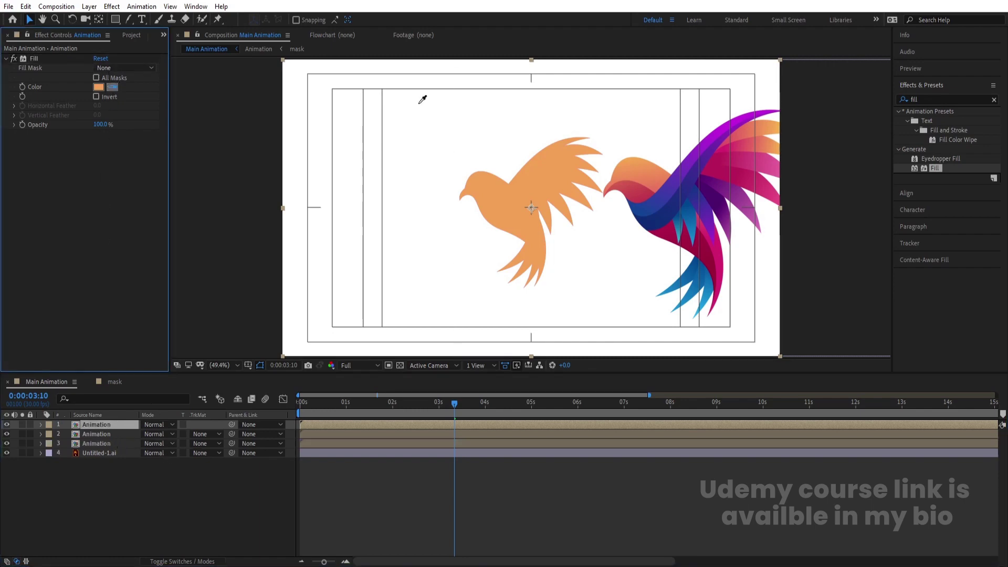
pyautogui.click(768, 189)
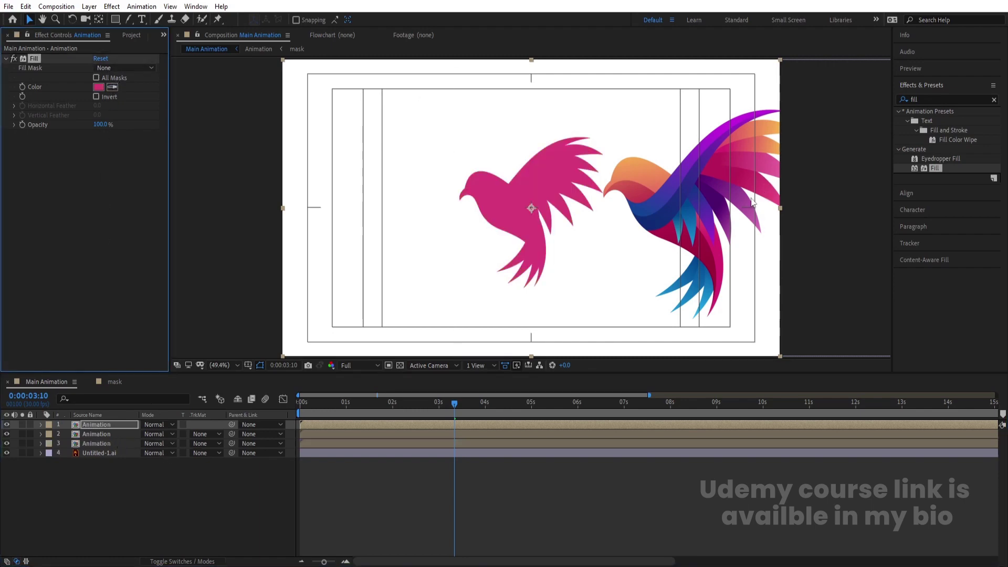
# Step: Duplicate the pink Animation layer and set the copy's Fill color to the blue sampled from the reference bird's tail
pyautogui.click(125, 425)
pyautogui.hotkey('ctrl', 'd')
pyautogui.click(113, 88)
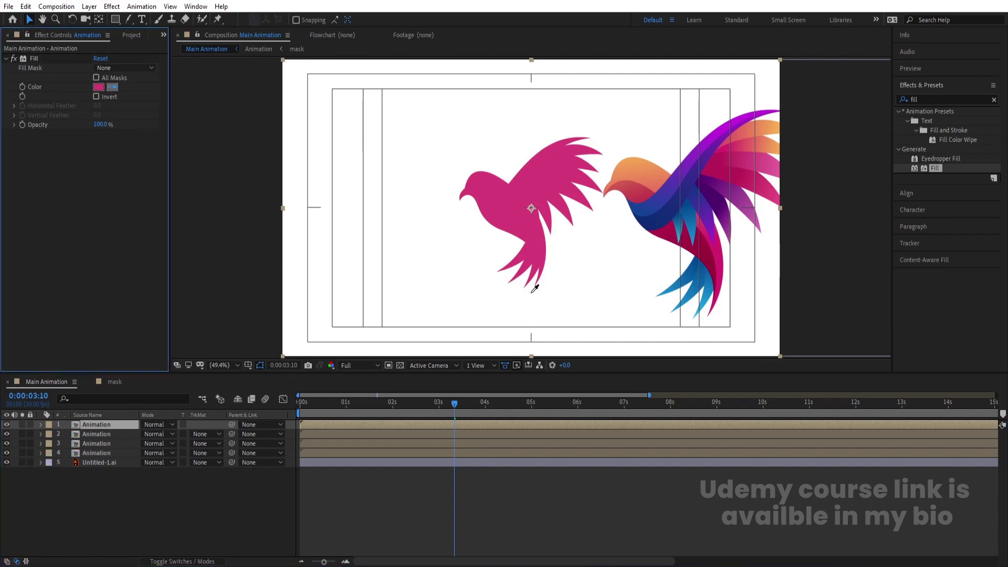
pyautogui.click(697, 290)
# Step: Duplicate the blue Animation layer and set the copy's Fill color to white
pyautogui.click(86, 424)
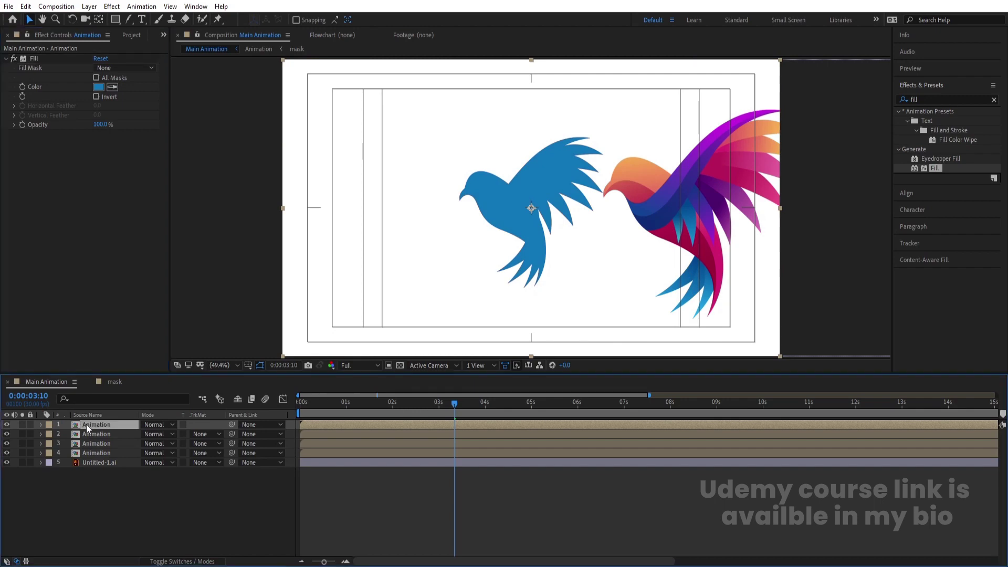
pyautogui.hotkey('ctrl', 'd')
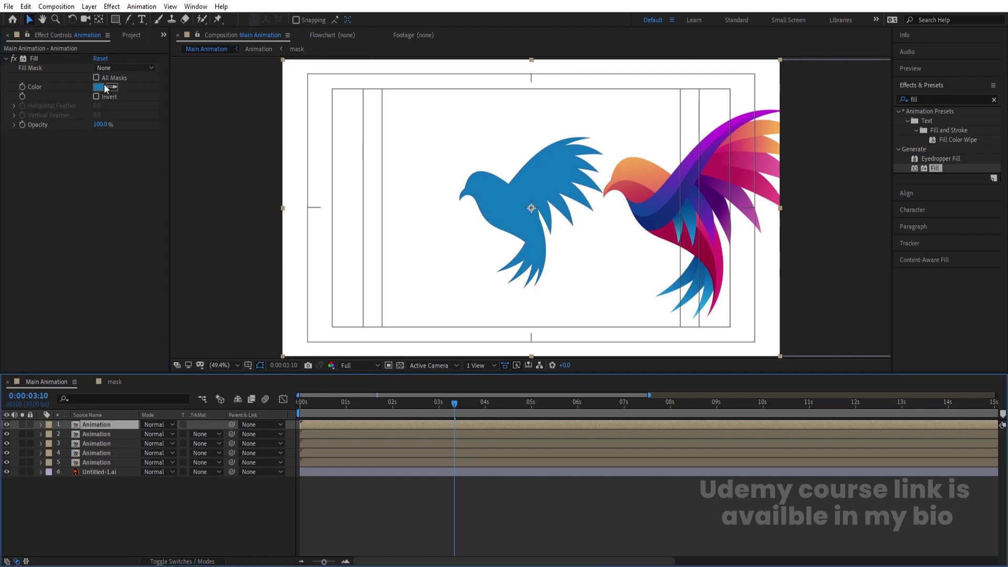
pyautogui.click(104, 88)
pyautogui.moveTo(73, 248); pyautogui.dragTo(14, 169)
pyautogui.press('Return')
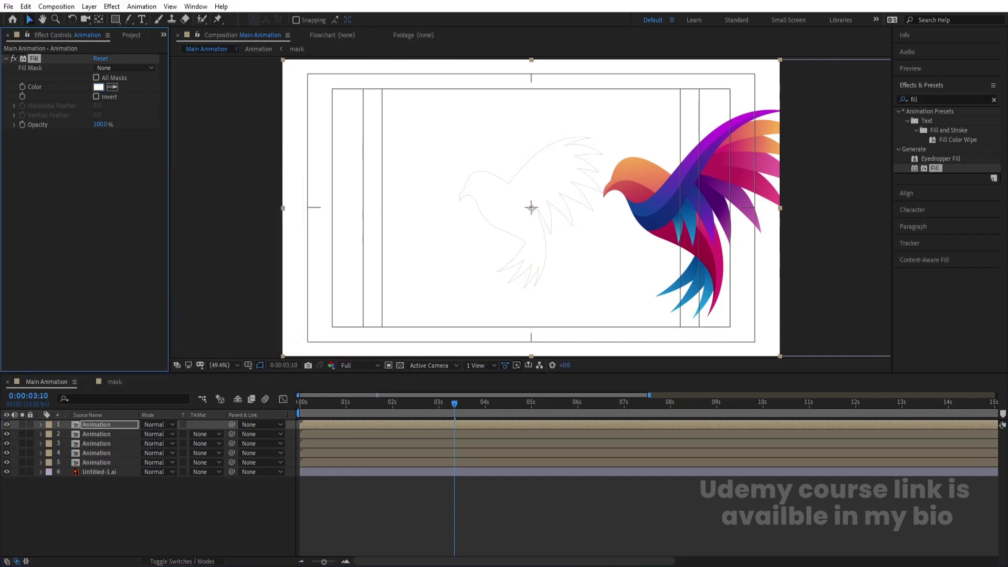
# Step: Duplicate the white Animation layer without its Fill effect and delete the Untitled-1.ai reference layer
pyautogui.click(97, 429)
pyautogui.hotkey('ctrl', 'd')
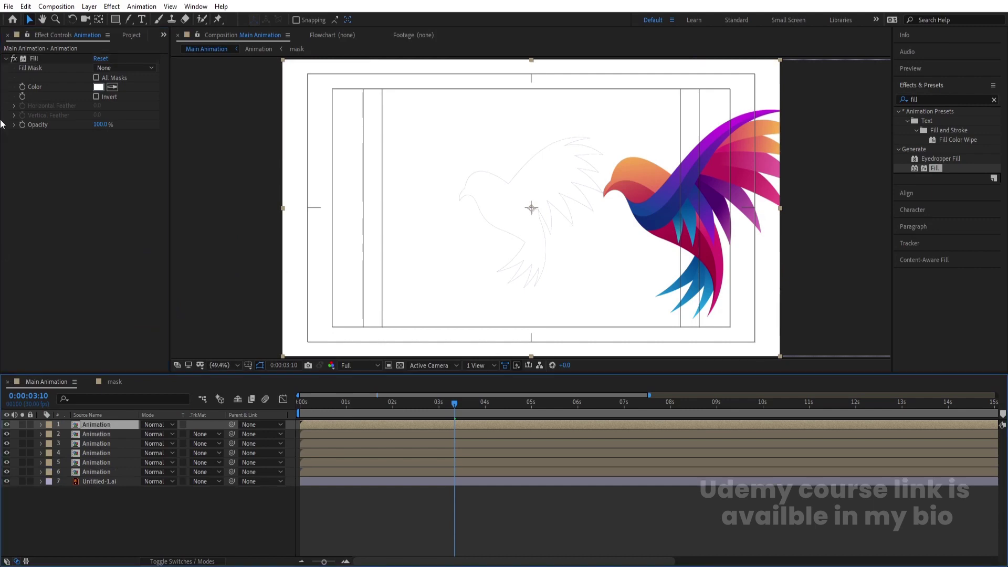
pyautogui.click(33, 59)
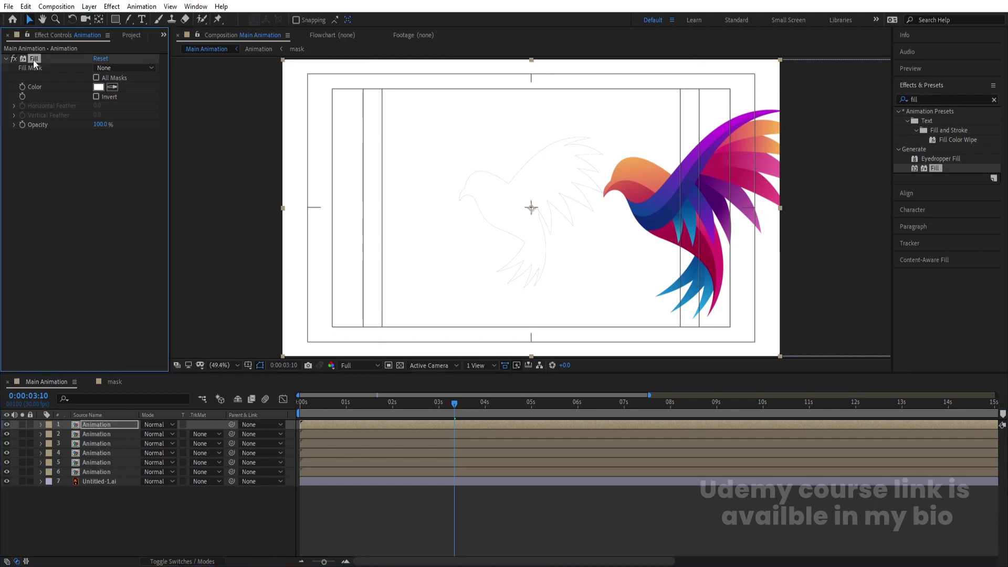
pyautogui.press('Delete')
pyautogui.click(88, 483)
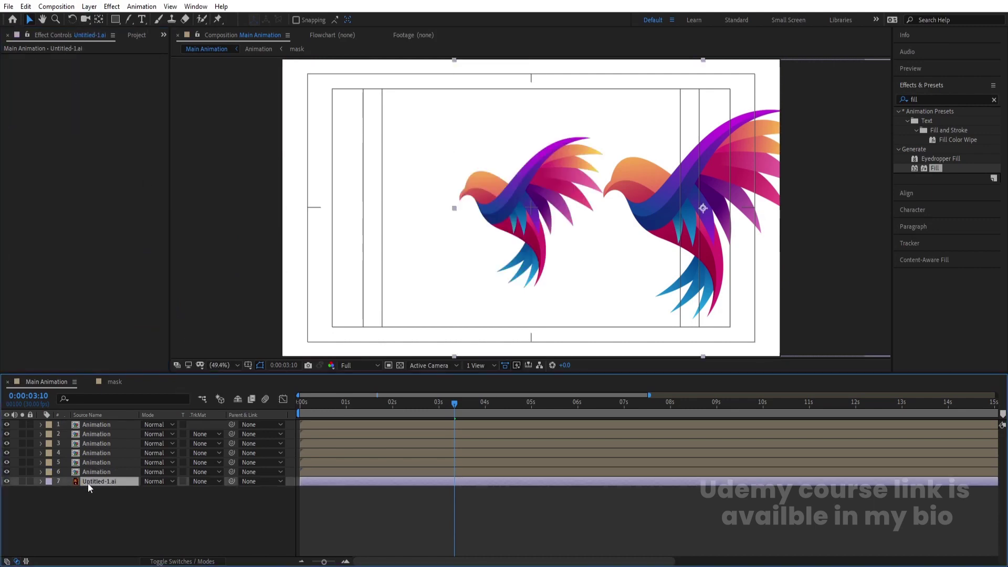
pyautogui.press('Delete')
# Step: Trim the start of the orange Animation layer, second from the bottom of the stack, at 0:00:00:10
pyautogui.moveTo(322, 404); pyautogui.dragTo(245, 416)
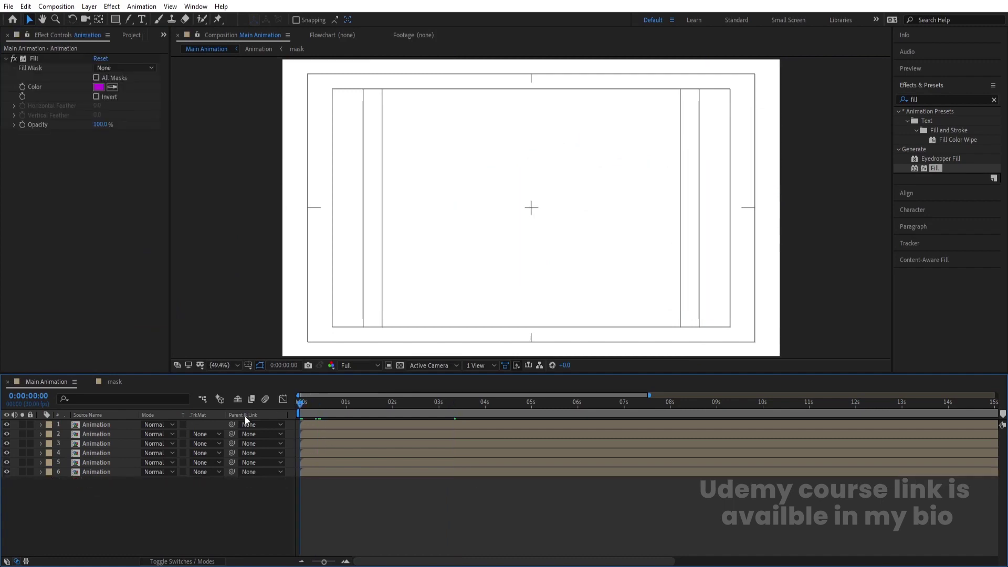
pyautogui.press('=')
pyautogui.press('=')
pyautogui.click(365, 408)
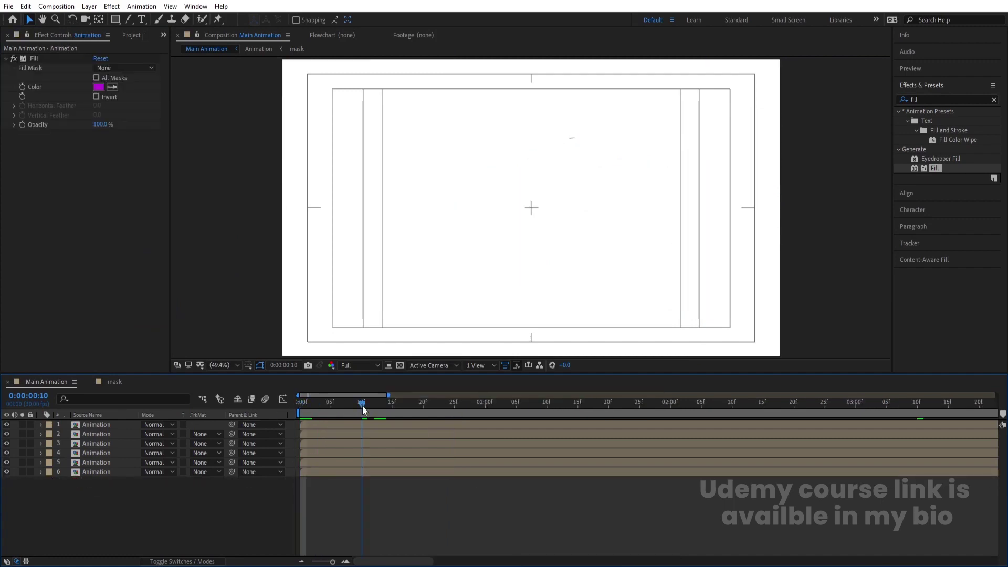
pyautogui.click(360, 464)
pyautogui.hotkey('alt', '[')
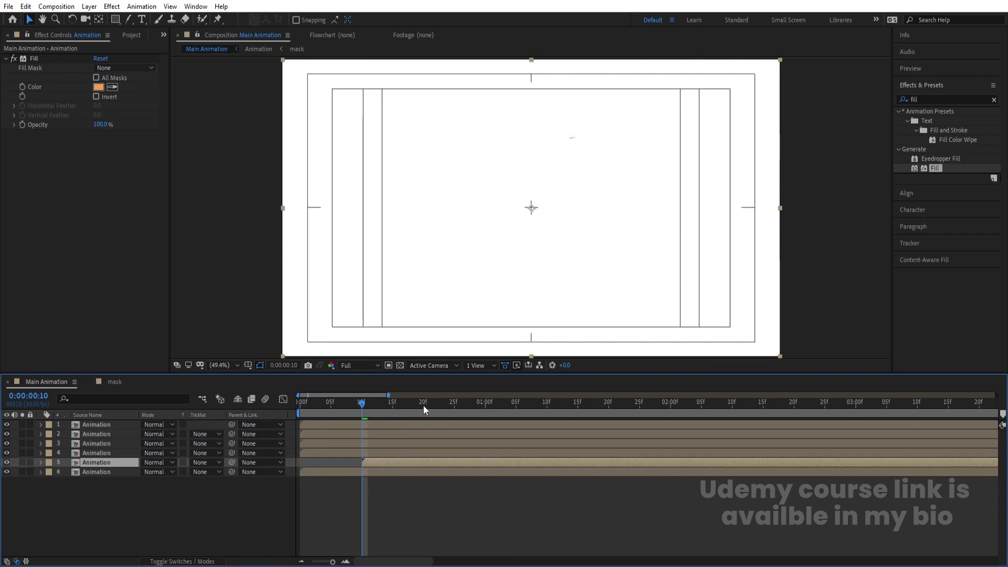
# Step: Trim the start of the pink Animation layer at 0:00:00:20 and the start of the blue one at 0:00:01:00
pyautogui.click(423, 406)
pyautogui.click(417, 453)
pyautogui.hotkey('alt', '[')
pyautogui.click(484, 411)
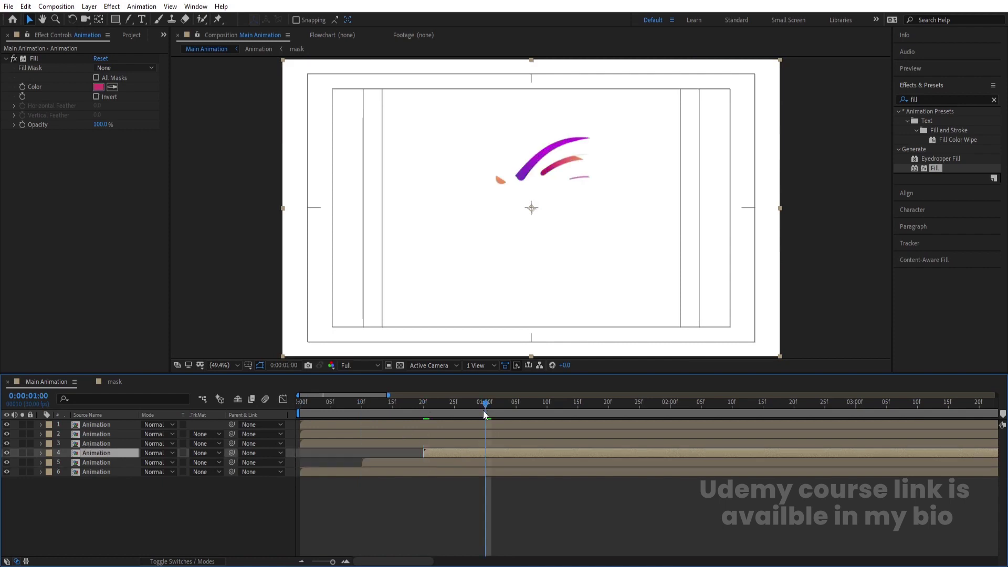
pyautogui.click(491, 444)
pyautogui.hotkey('alt', '[')
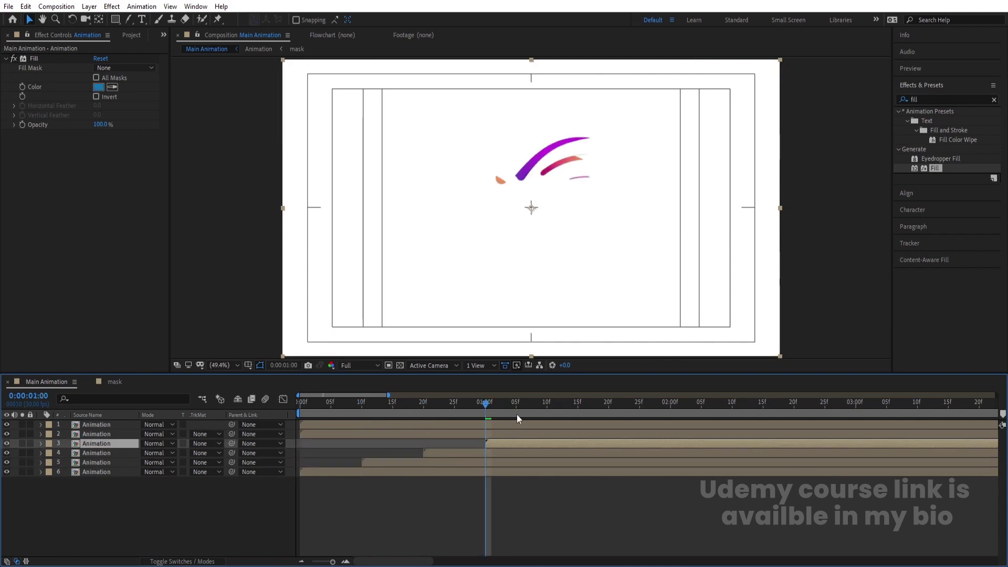
# Step: Trim the start of the white Animation layer at 0:00:01:10 and the start of the full-color one at 0:00:01:20
pyautogui.click(547, 406)
pyautogui.click(544, 432)
pyautogui.hotkey('alt', '[')
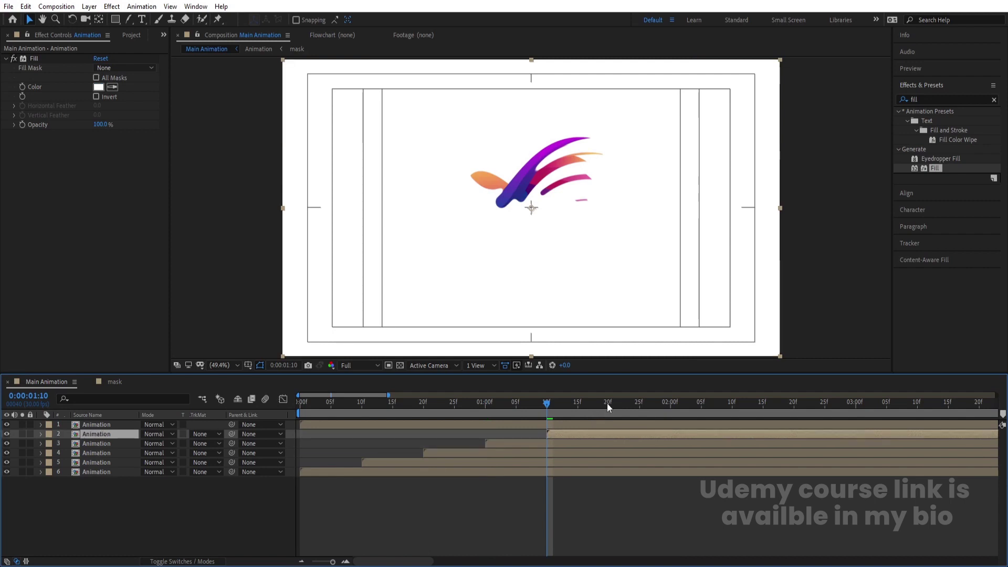
pyautogui.click(608, 404)
pyautogui.click(606, 424)
pyautogui.hotkey('alt', '[')
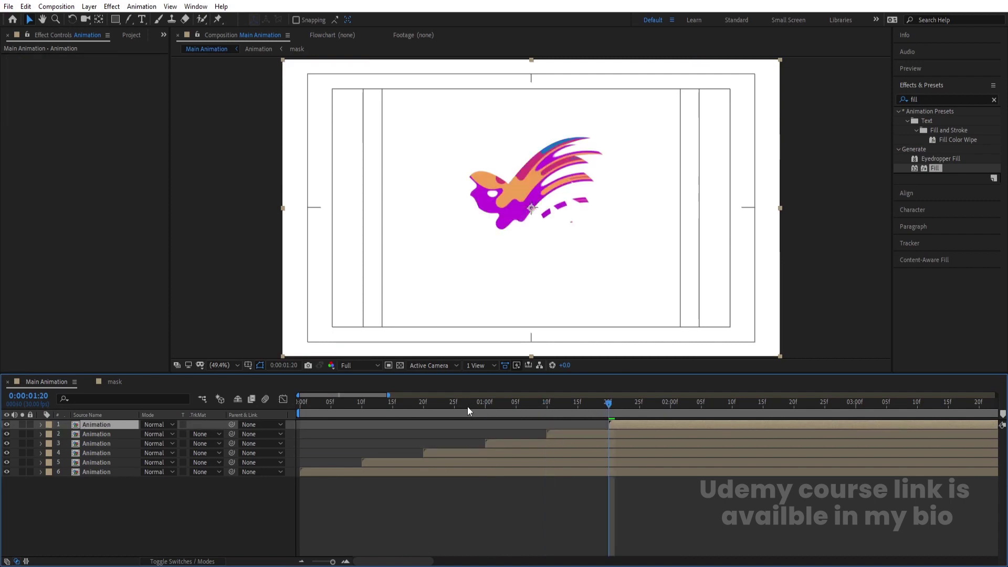
# Step: Play the staggered reveal from the beginning of the composition with more of the timeline in view
pyautogui.press('Home')
pyautogui.press('space')
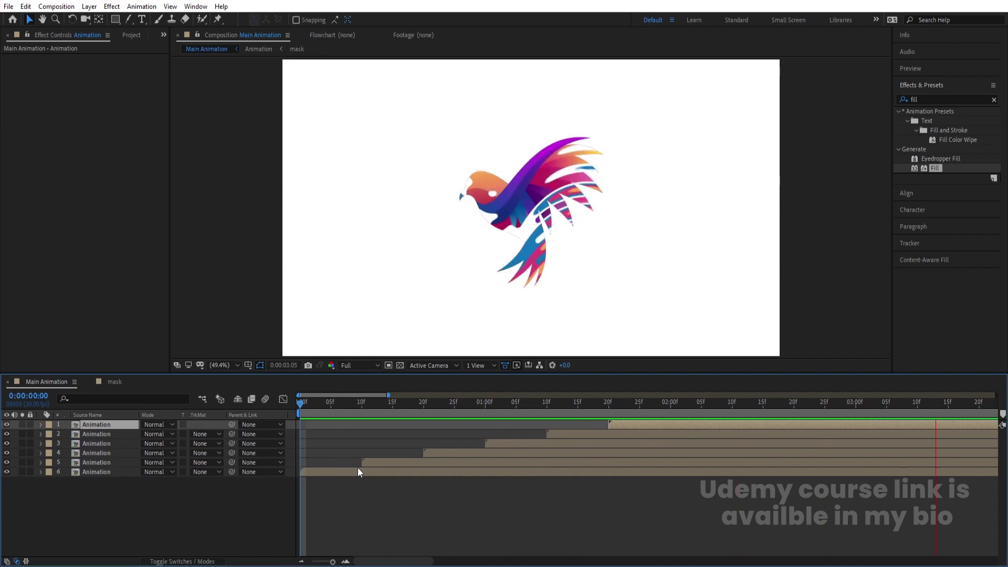
pyautogui.press('-')
pyautogui.press('-')
pyautogui.press('space')
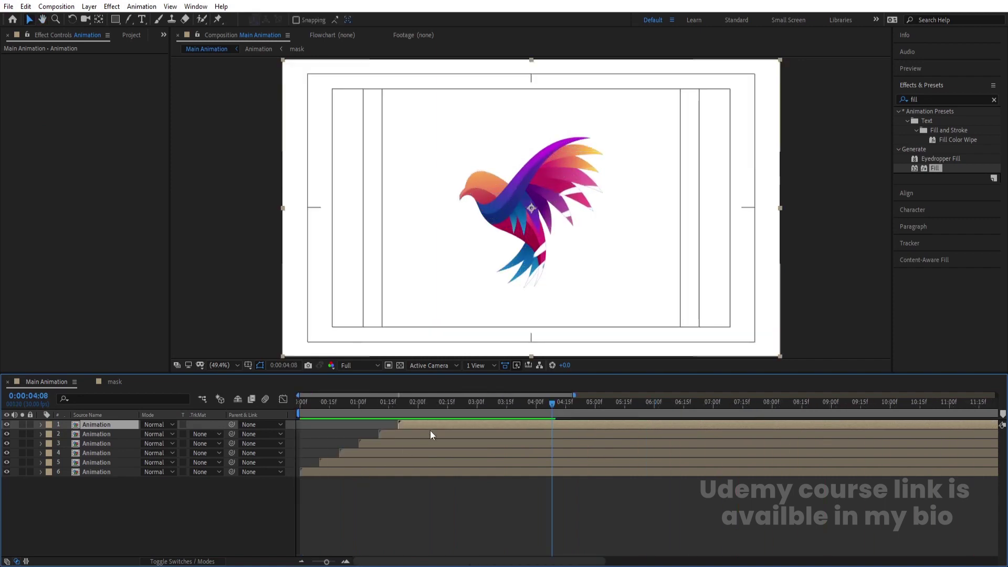
# Step: Apply CC Light Sweep to the full-color Animation layer and place its Center beside the bird's head at about 534.5, 290.3
pyautogui.moveTo(504, 402)
pyautogui.mouseDown()
pyautogui.moveTo(478, 402)
pyautogui.moveTo(488, 420)
pyautogui.moveTo(500, 418)
pyautogui.mouseUp()
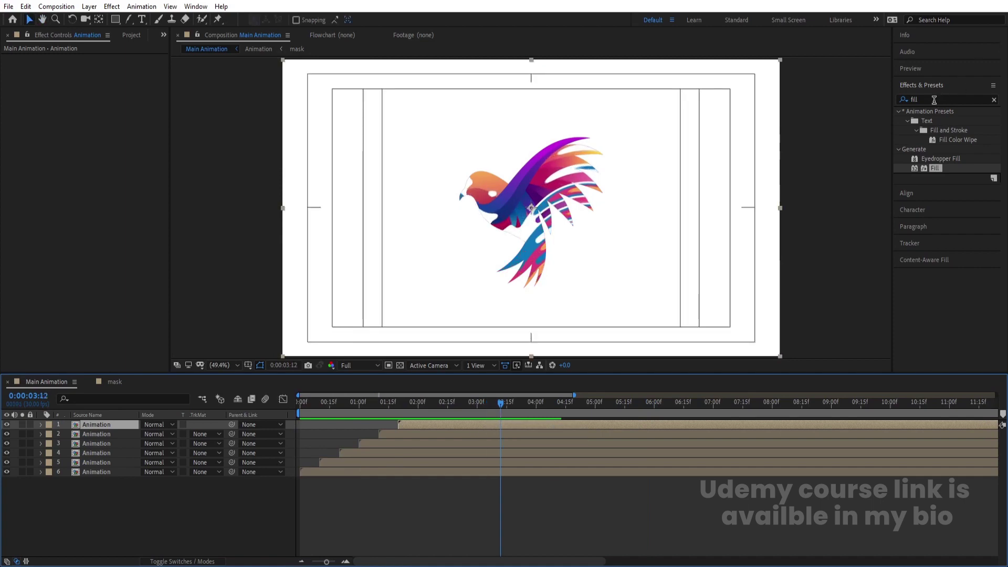
pyautogui.click(935, 100)
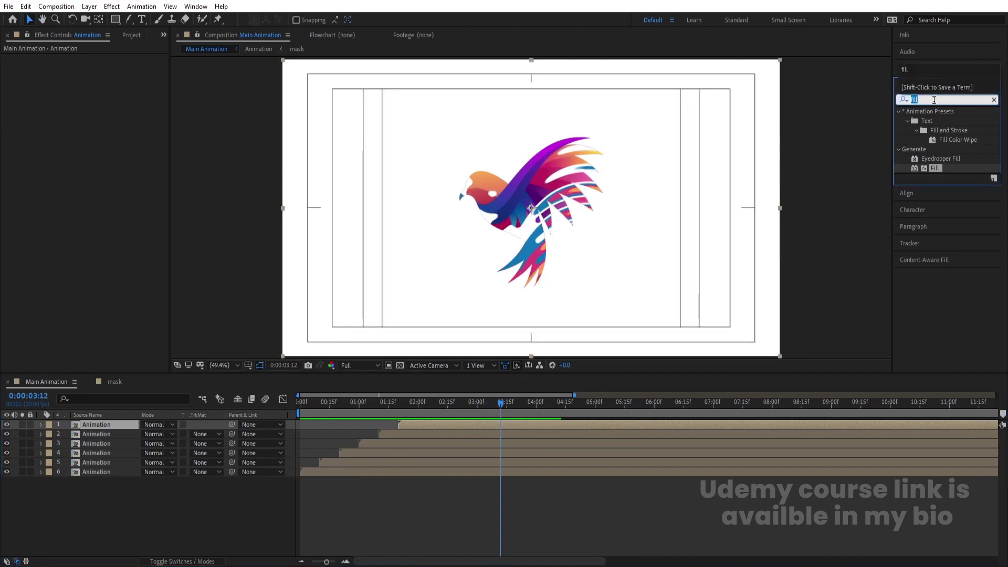
pyautogui.write('light')
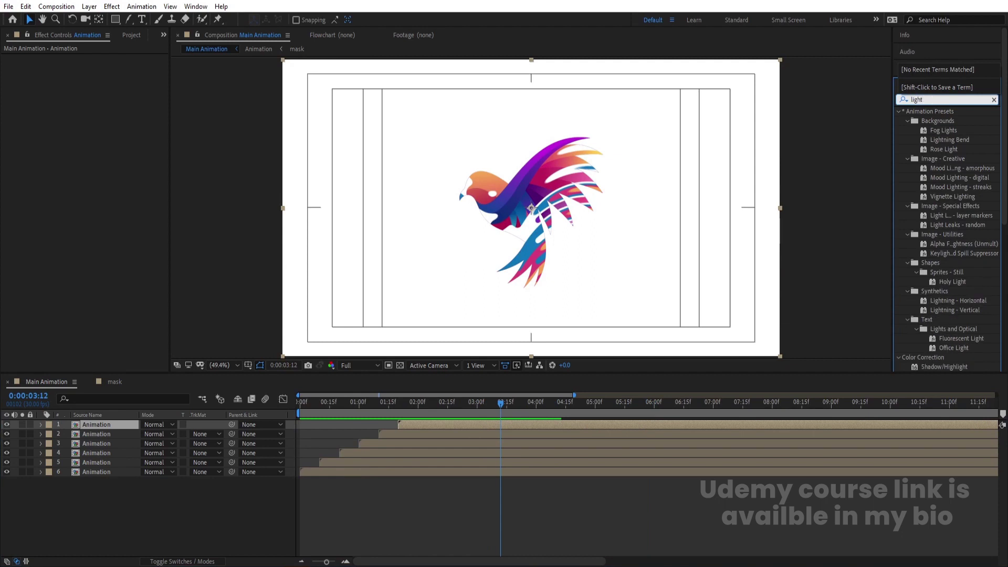
pyautogui.write(' s')
pyautogui.doubleClick(940, 121)
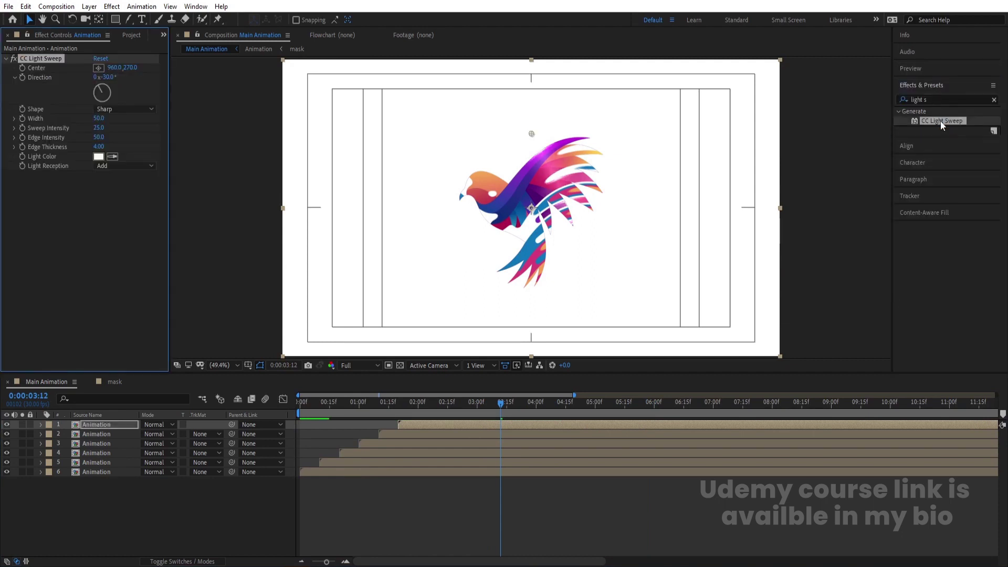
pyautogui.moveTo(532, 135); pyautogui.dragTo(419, 143)
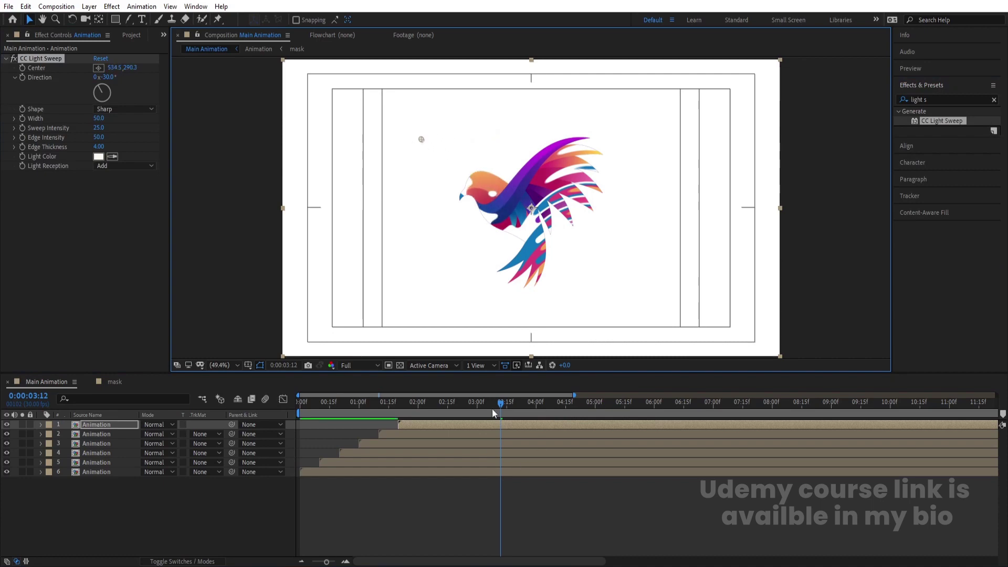
# Step: Keyframe the light sweep's Center at 0:00:03:05 and move it across the bird to about 1216.5, 290.3 at 0:00:06:01
pyautogui.moveTo(492, 404)
pyautogui.mouseDown()
pyautogui.moveTo(477, 403)
pyautogui.moveTo(489, 403)
pyautogui.mouseUp()
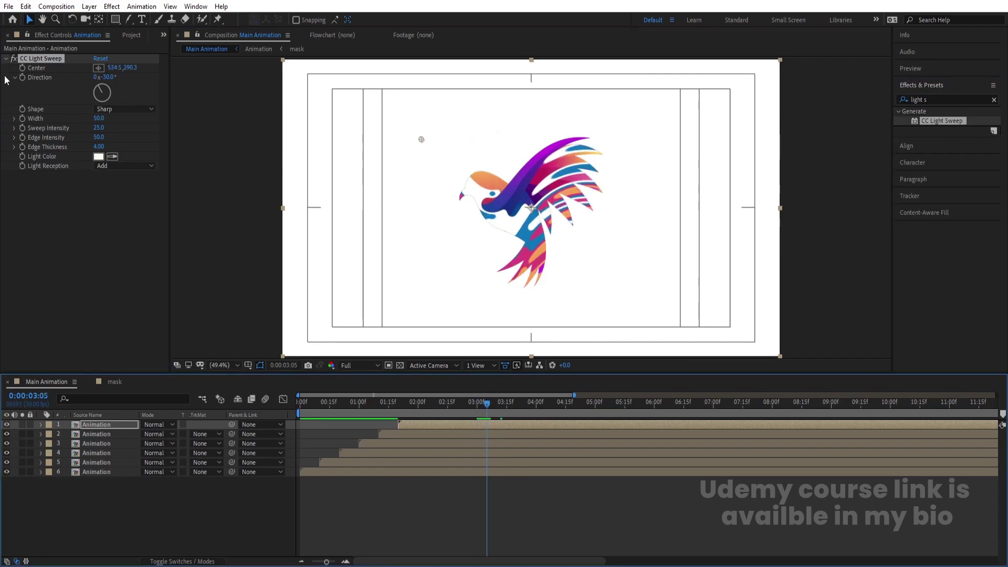
pyautogui.click(22, 70)
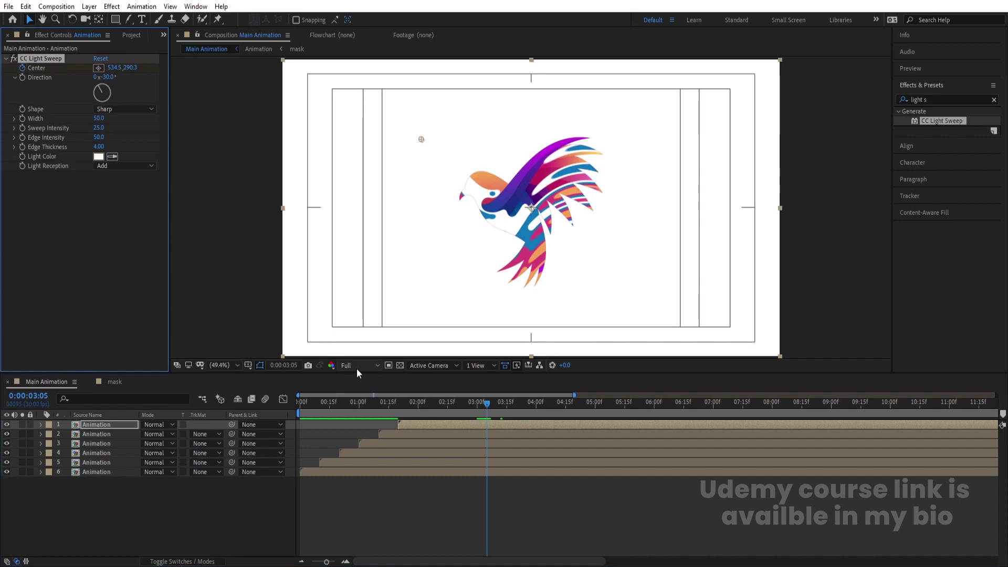
pyautogui.press('u')
pyautogui.press('space')
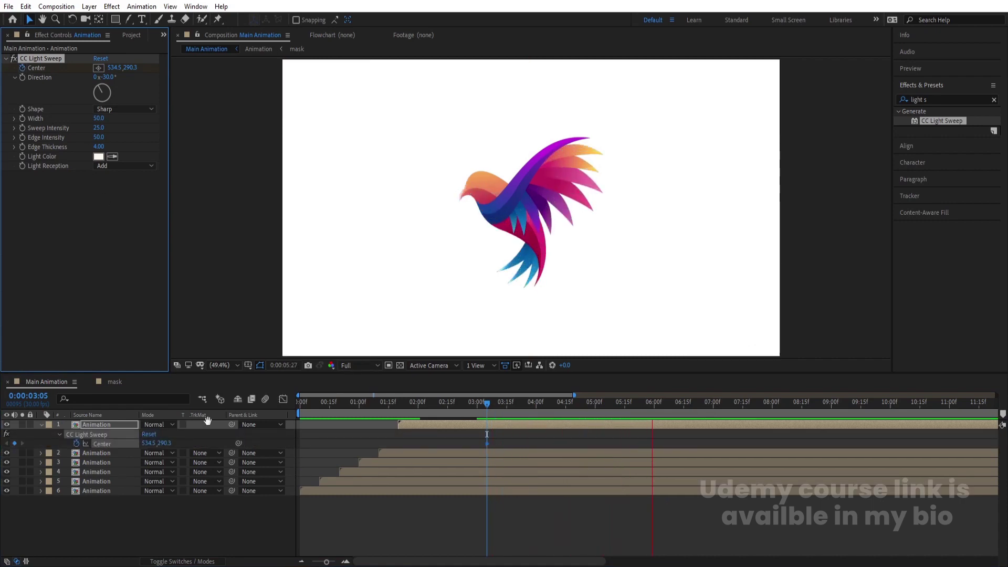
pyautogui.press('space')
pyautogui.moveTo(151, 444); pyautogui.dragTo(474, 409)
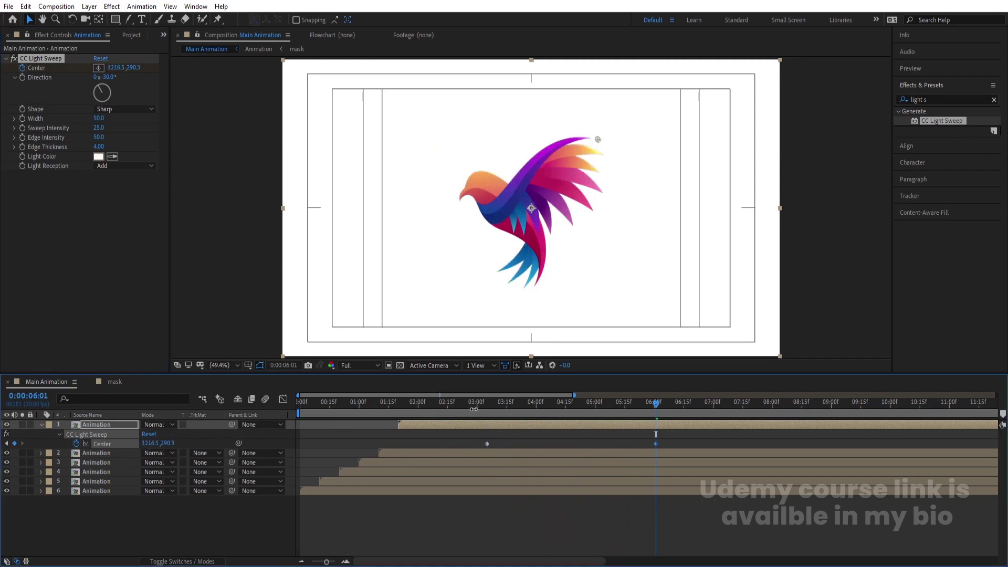
# Step: Play the animation from the start to check the light sweep crossing the bird
pyautogui.moveTo(395, 417); pyautogui.dragTo(329, 405)
pyautogui.press('space')
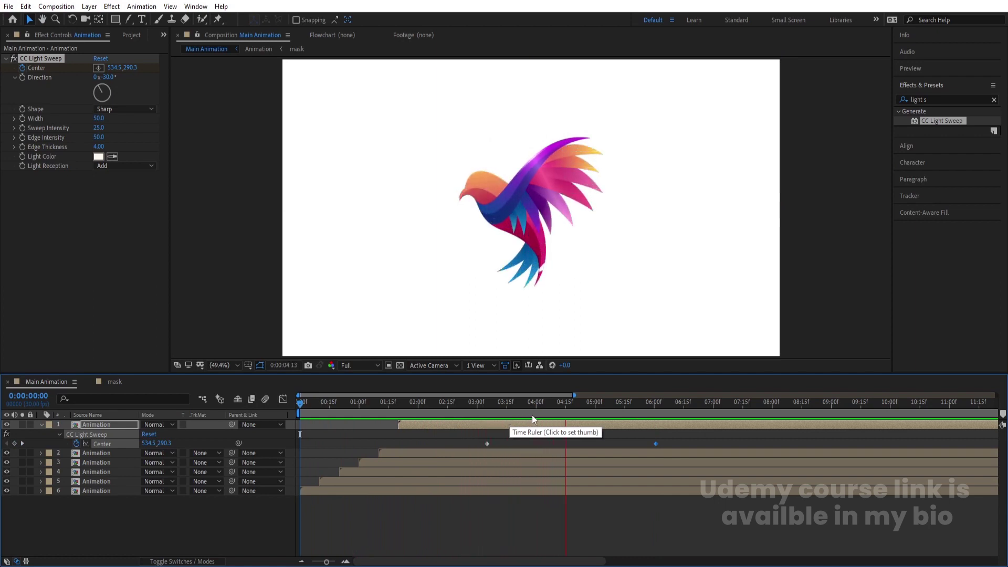
pyautogui.click(501, 413)
pyautogui.moveTo(499, 412); pyautogui.dragTo(376, 416)
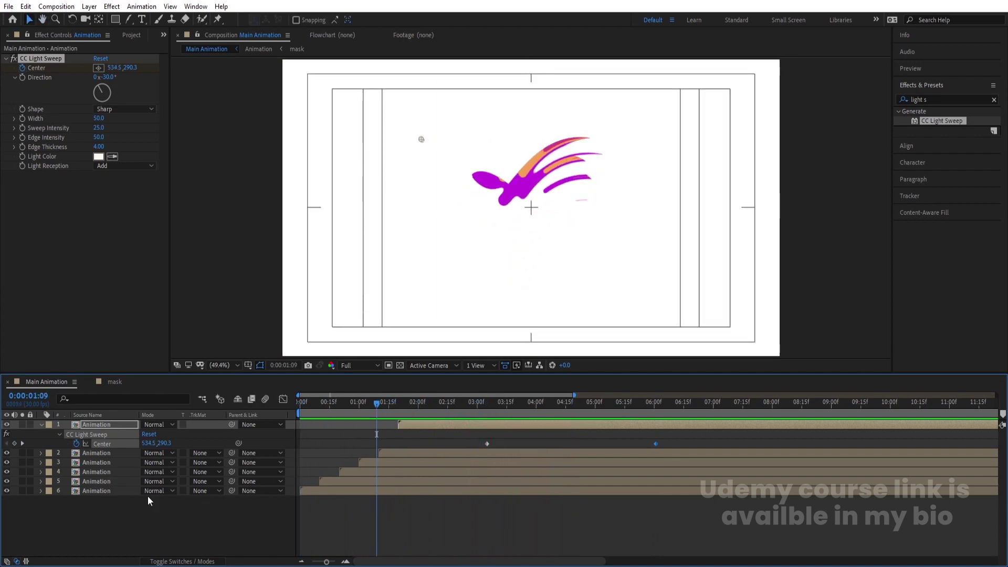
# Step: Solo the purple Animation layer at the bottom of the stack and add a Bevel and Emboss layer style to it
pyautogui.click(107, 491)
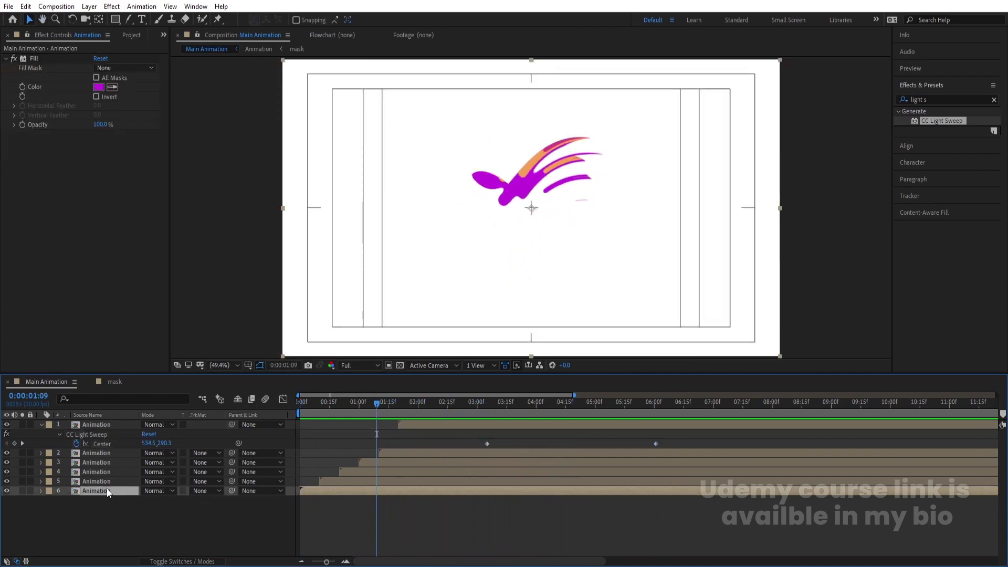
pyautogui.click(22, 490)
pyautogui.press('space')
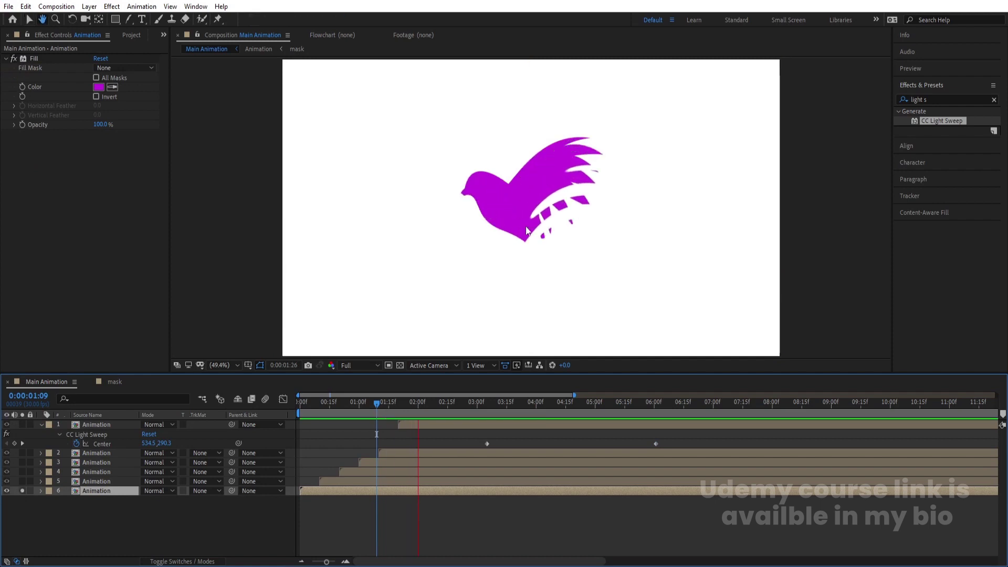
pyautogui.press('space')
pyautogui.rightClick(115, 490)
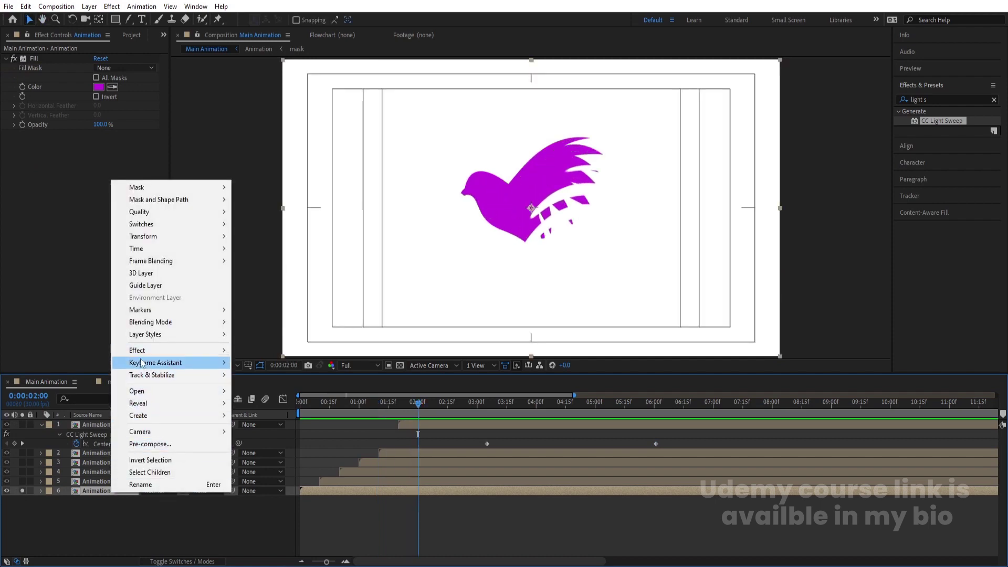
pyautogui.moveTo(156, 339)
pyautogui.click(276, 424)
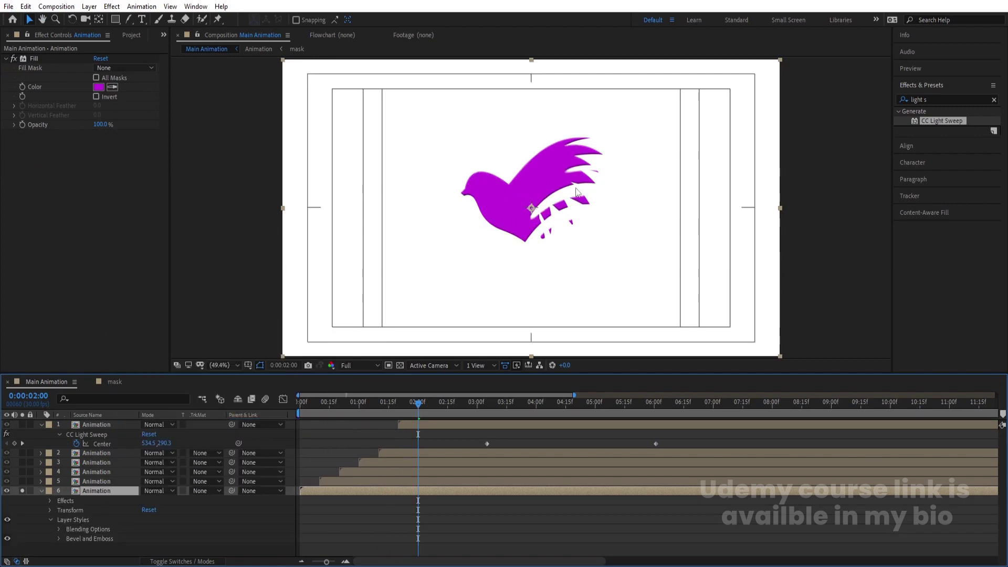
# Step: Set the purple layer's Bevel and Emboss Size to 121 and Soften to 16
pyautogui.click(58, 538)
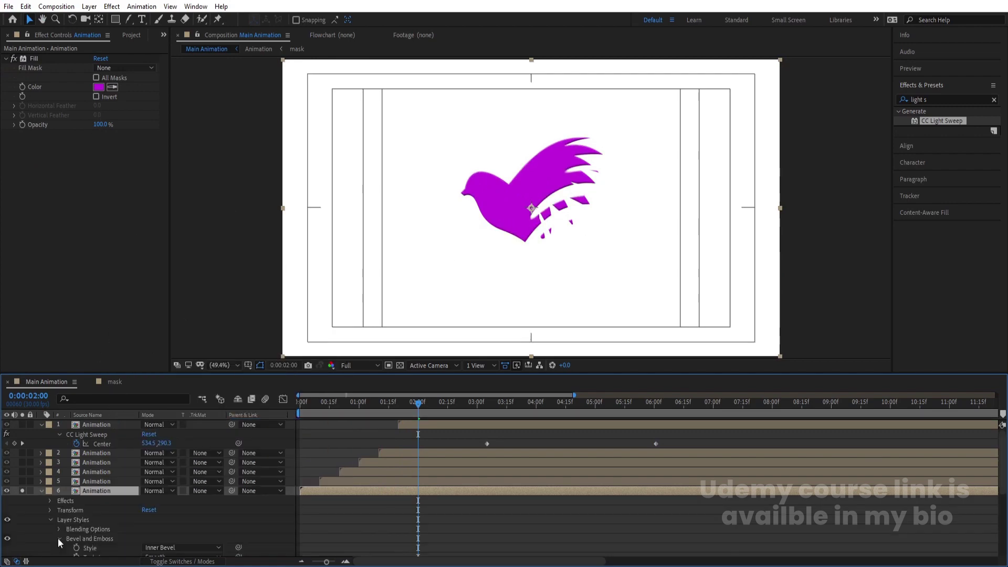
pyautogui.scroll(-5, 118, 524)
pyautogui.moveTo(148, 458); pyautogui.dragTo(197, 466)
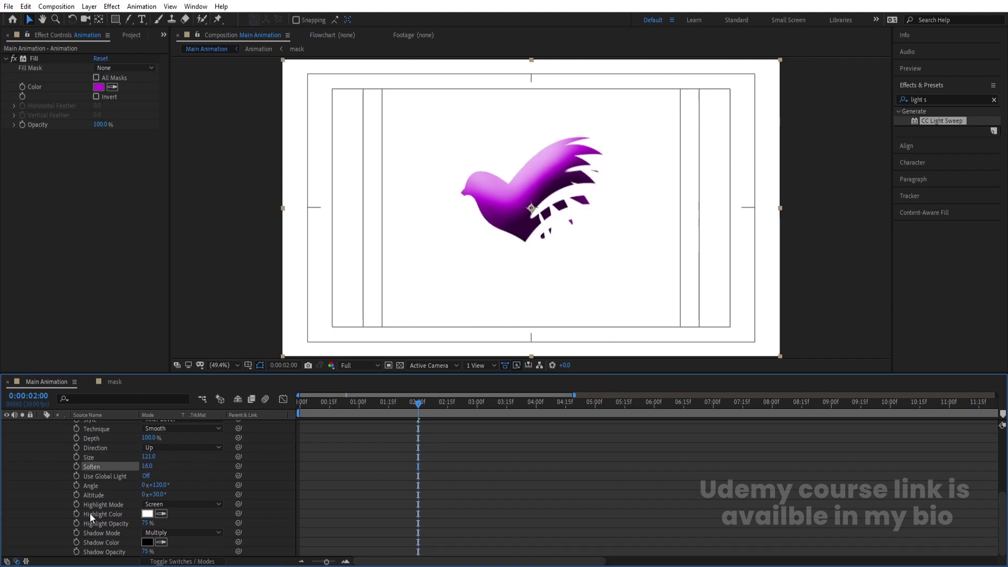
# Step: Set the purple layer's Bevel and Emboss Shadow Color to light blue 00A2FF
pyautogui.click(149, 544)
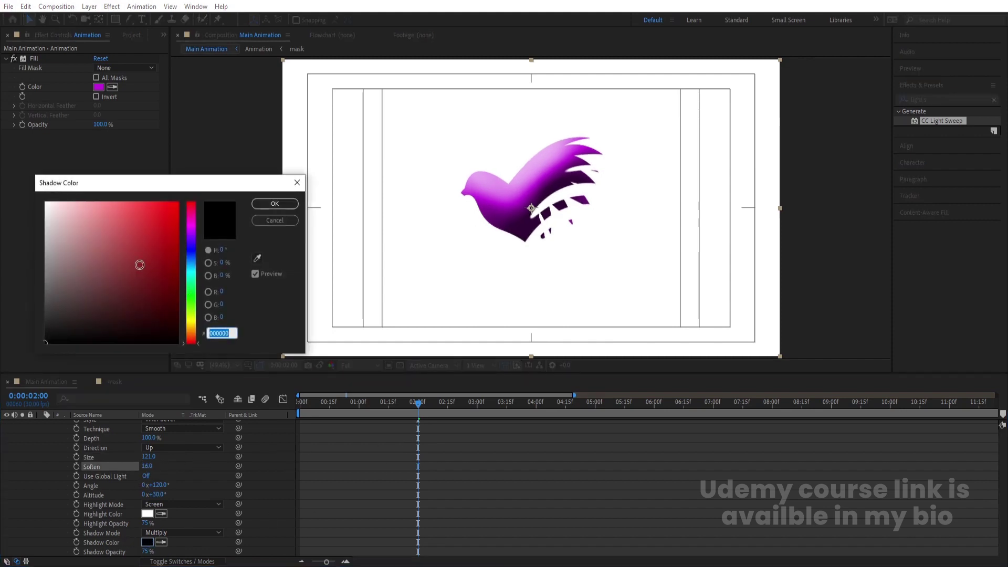
pyautogui.click(190, 330)
pyautogui.moveTo(178, 223); pyautogui.dragTo(186, 147)
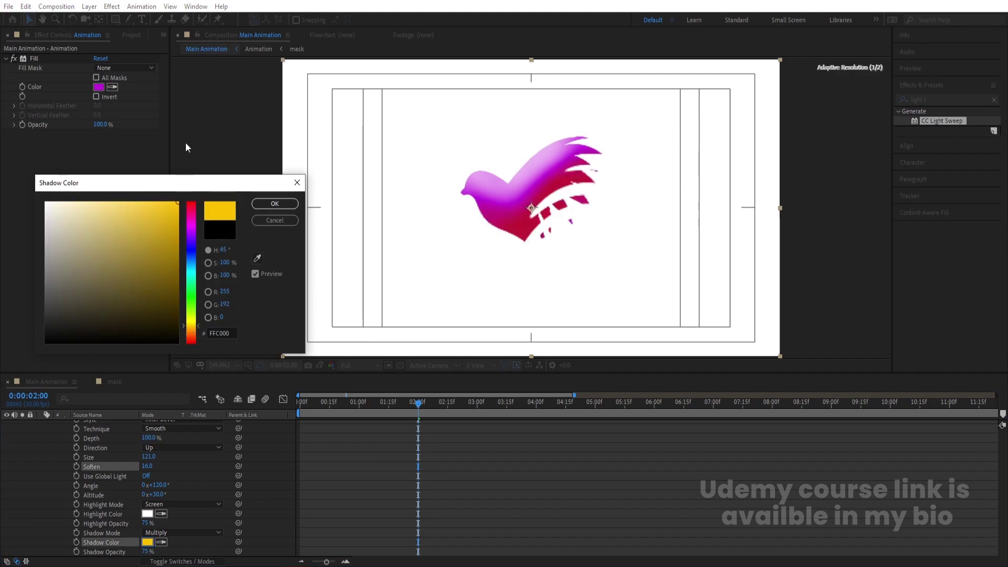
pyautogui.moveTo(190, 326); pyautogui.dragTo(188, 263)
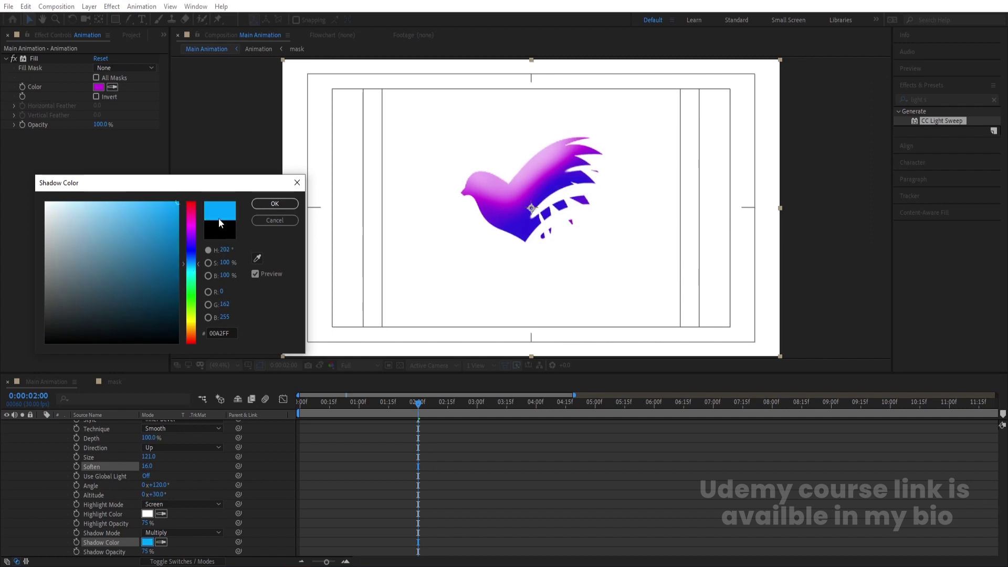
pyautogui.click(275, 203)
# Step: Copy the purple layer's Layer Styles onto the orange Animation layer, soloing the orange layer instead of the purple one
pyautogui.scroll(5, 111, 493)
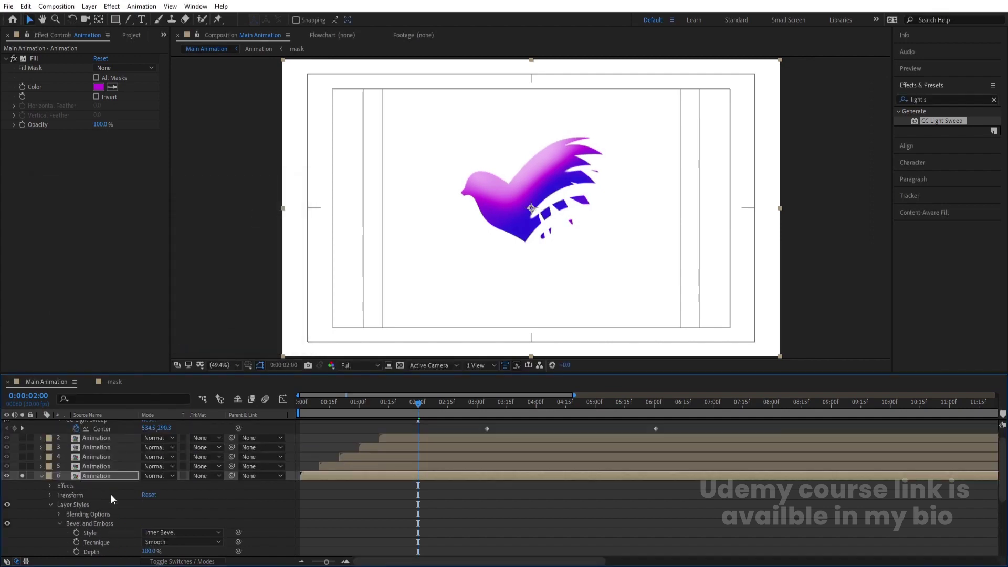
pyautogui.click(71, 505)
pyautogui.click(22, 476)
pyautogui.click(23, 466)
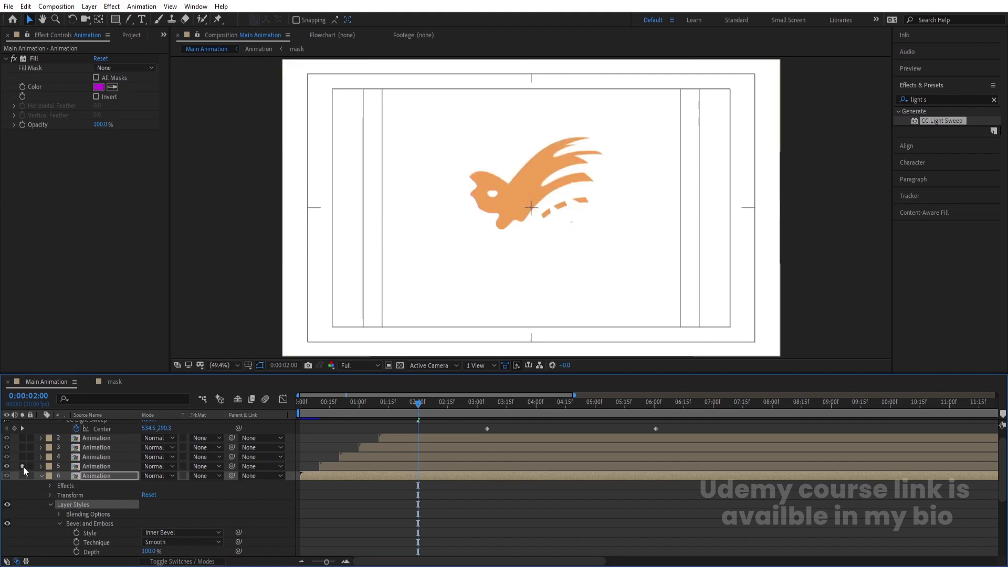
pyautogui.click(83, 464)
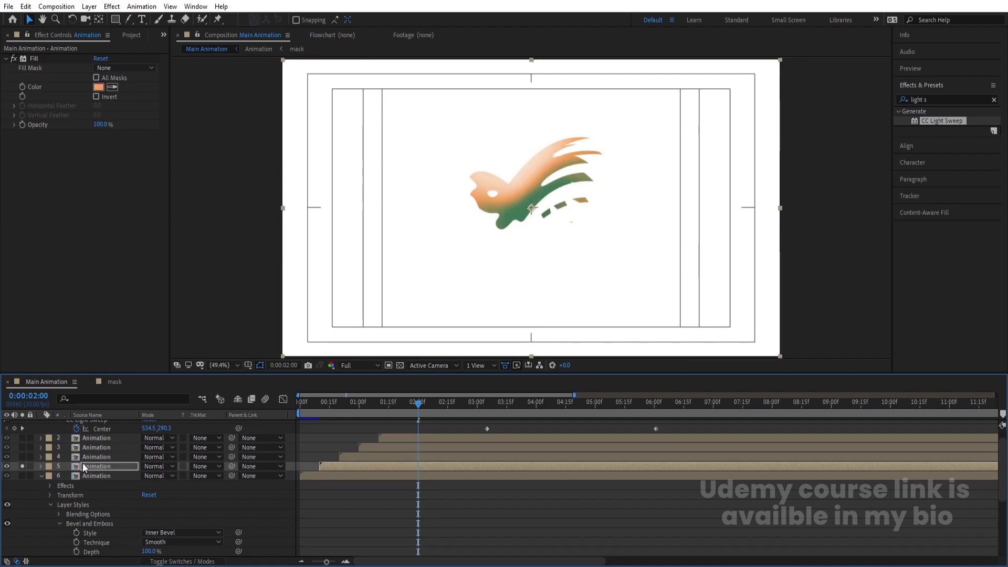
# Step: Solo the pink and blue Animation layers as well and paste the copied Layer Styles onto both
pyautogui.click(23, 457)
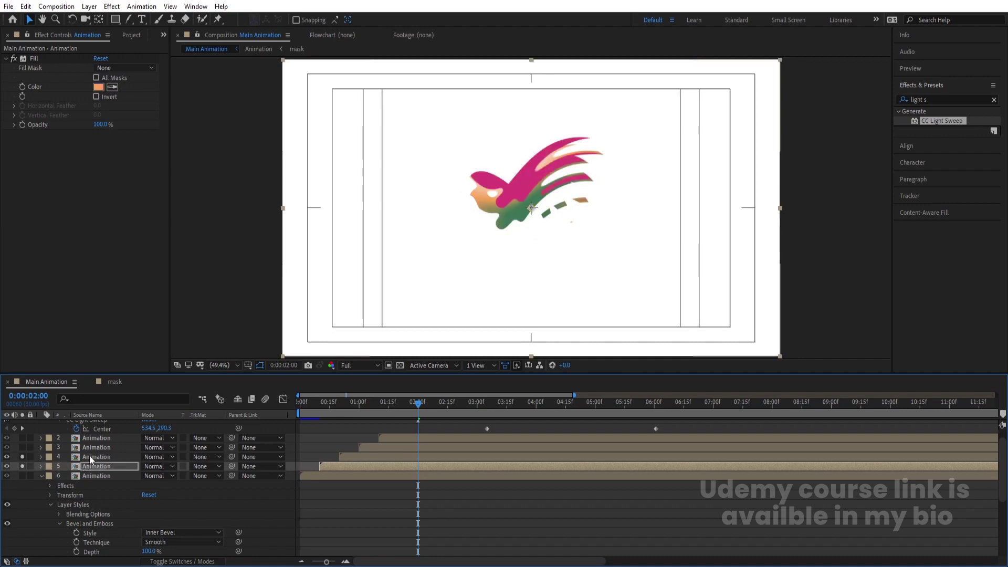
pyautogui.click(91, 455)
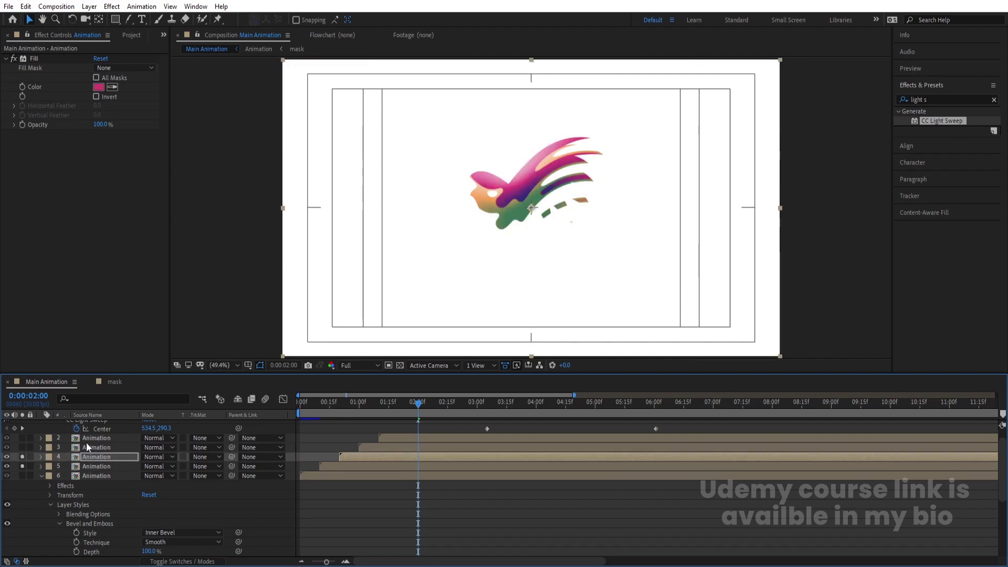
pyautogui.click(88, 447)
pyautogui.click(22, 448)
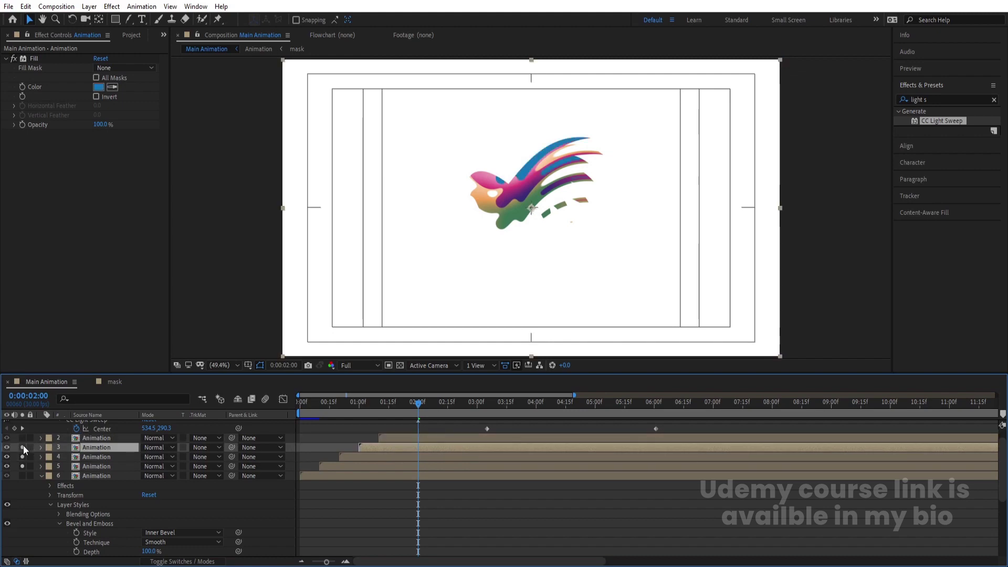
pyautogui.press('space')
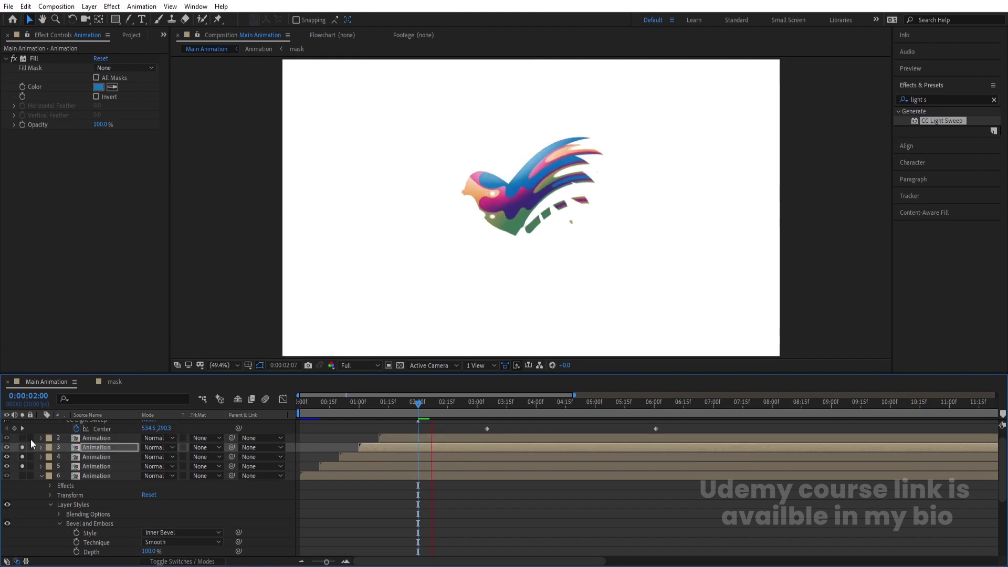
pyautogui.press('space')
# Step: Select the white Animation layer and leave it as the only soloed layer
pyautogui.click(23, 438)
pyautogui.click(97, 438)
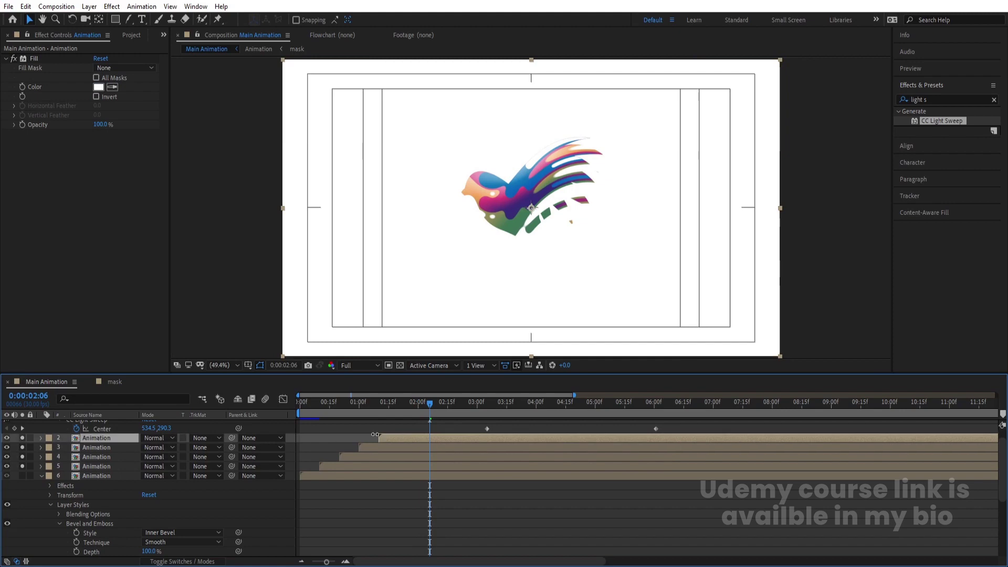
pyautogui.moveTo(21, 450)
pyautogui.mouseDown()
pyautogui.moveTo(22, 469)
pyautogui.moveTo(23, 435)
pyautogui.mouseUp()
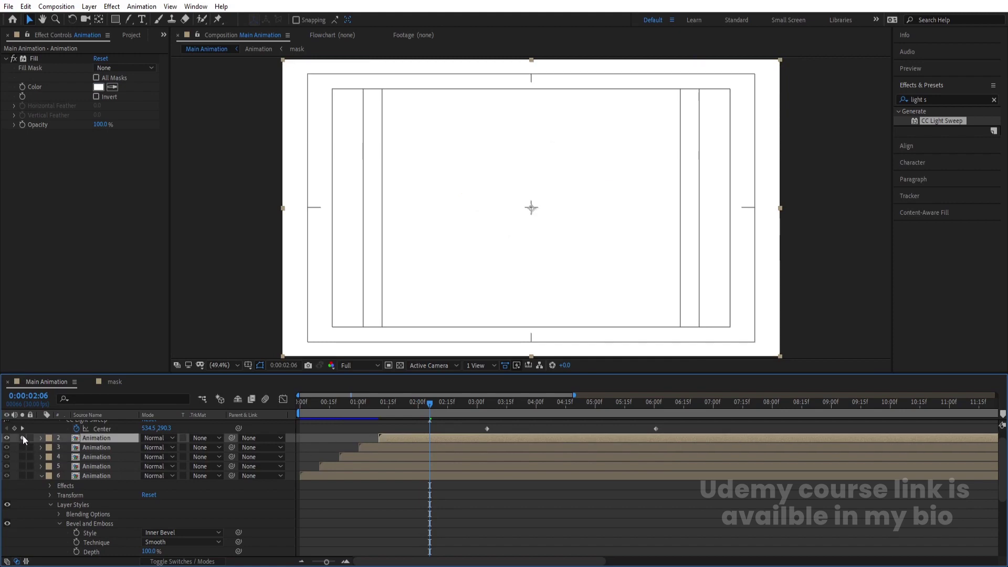
# Step: Preview the bird animation from 0:00:02:06 with no layer soloed
pyautogui.click(314, 430)
pyautogui.press('space')
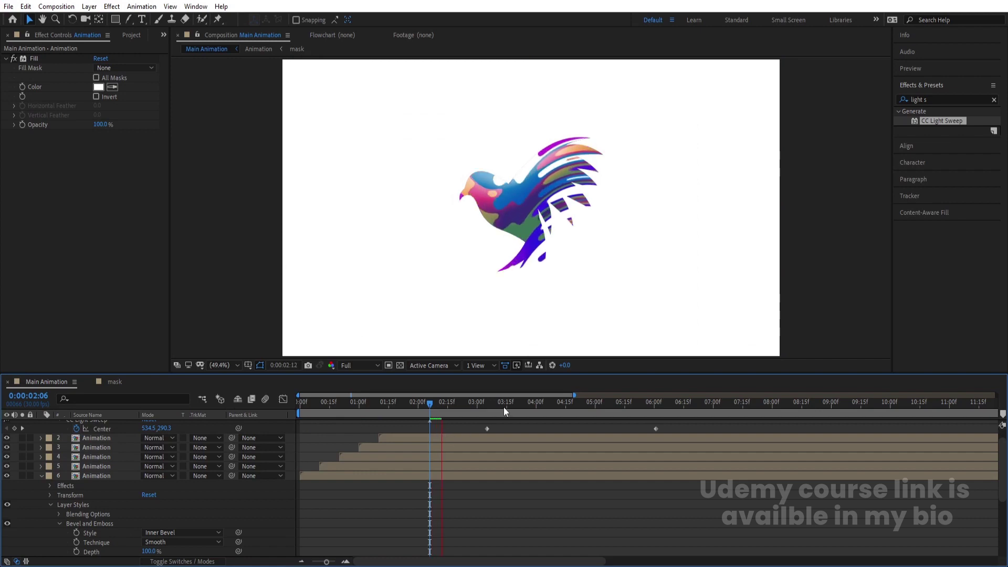
pyautogui.press('space')
pyautogui.scroll(-2, 519, 272)
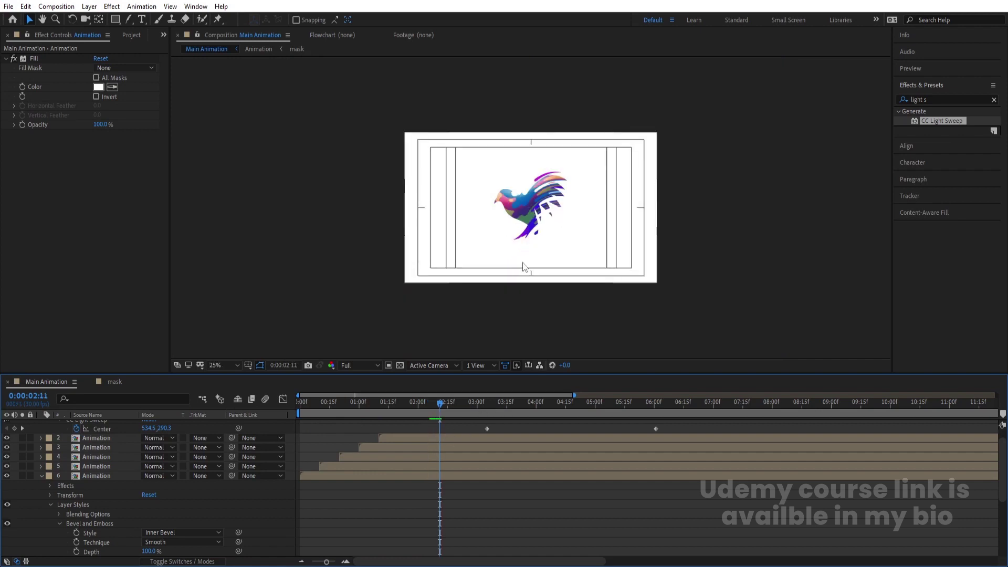
pyautogui.scroll(2, 520, 271)
pyautogui.scroll(-1, 126, 499)
# Step: Change the purple Animation layer's Bevel and Emboss Shadow Color to pale blue 85CCF5
pyautogui.scroll(-3, 126, 503)
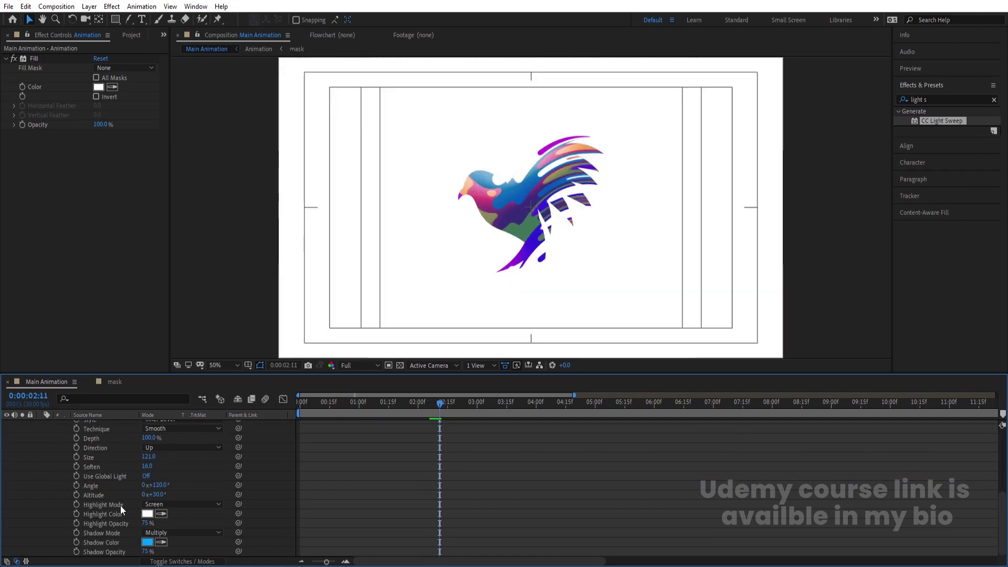
pyautogui.click(147, 542)
pyautogui.moveTo(65, 229)
pyautogui.mouseDown()
pyautogui.moveTo(46, 203)
pyautogui.moveTo(54, 193)
pyautogui.moveTo(106, 207)
pyautogui.mouseUp()
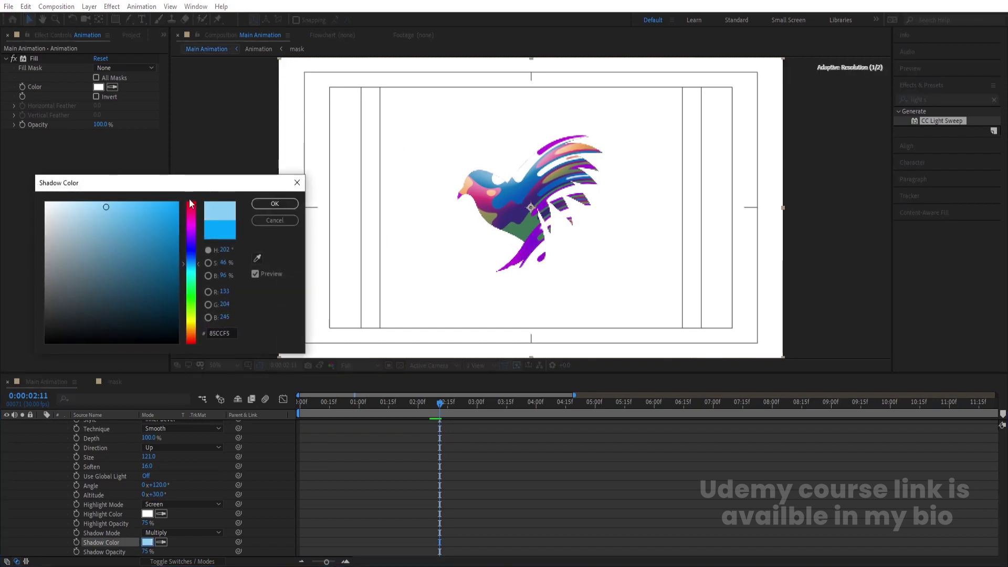
pyautogui.click(275, 203)
pyautogui.scroll(4, 64, 477)
pyautogui.click(41, 476)
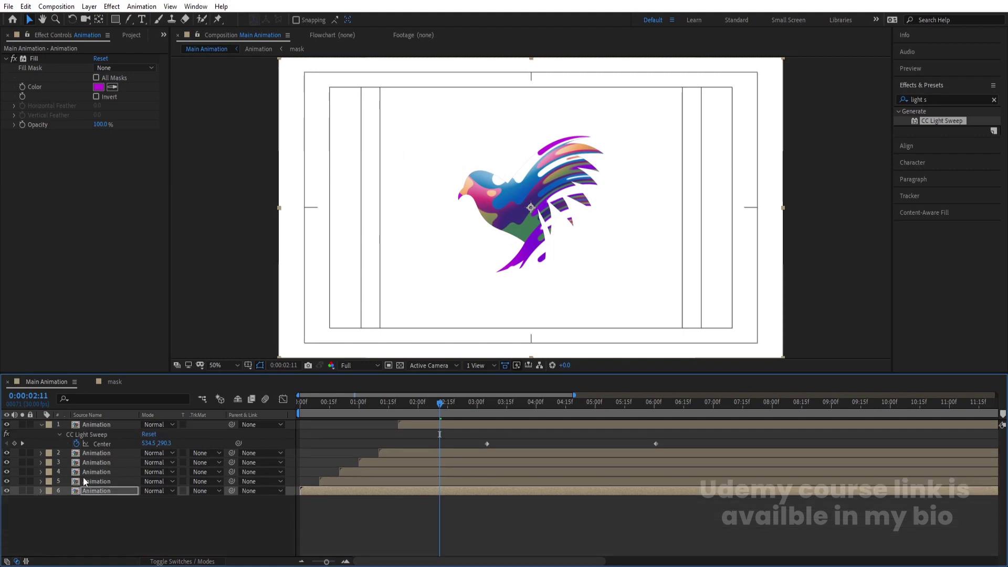
# Step: Solo the orange Animation layer and preview its motion up to 0:00:03:00
pyautogui.click(88, 482)
pyautogui.click(22, 481)
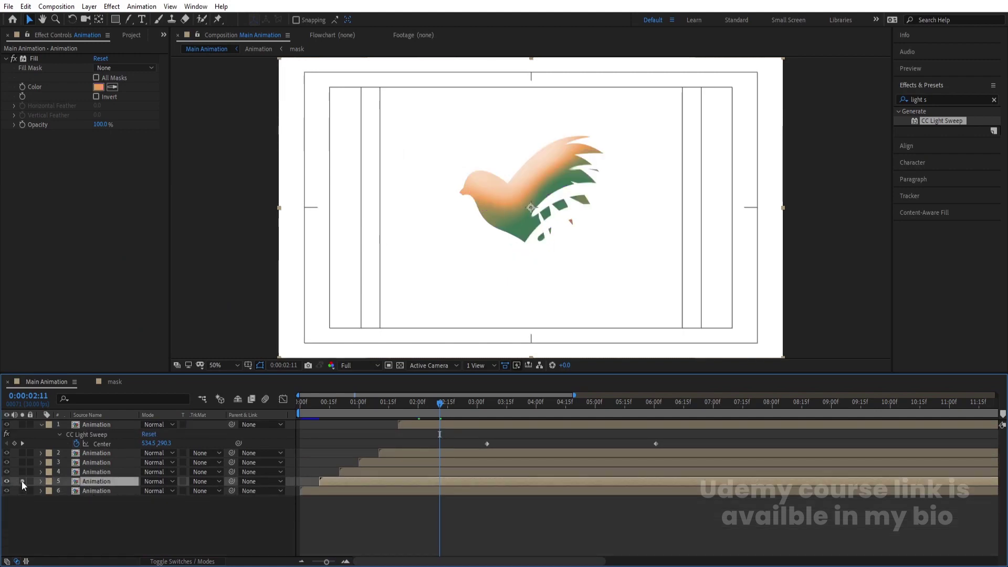
pyautogui.press('space')
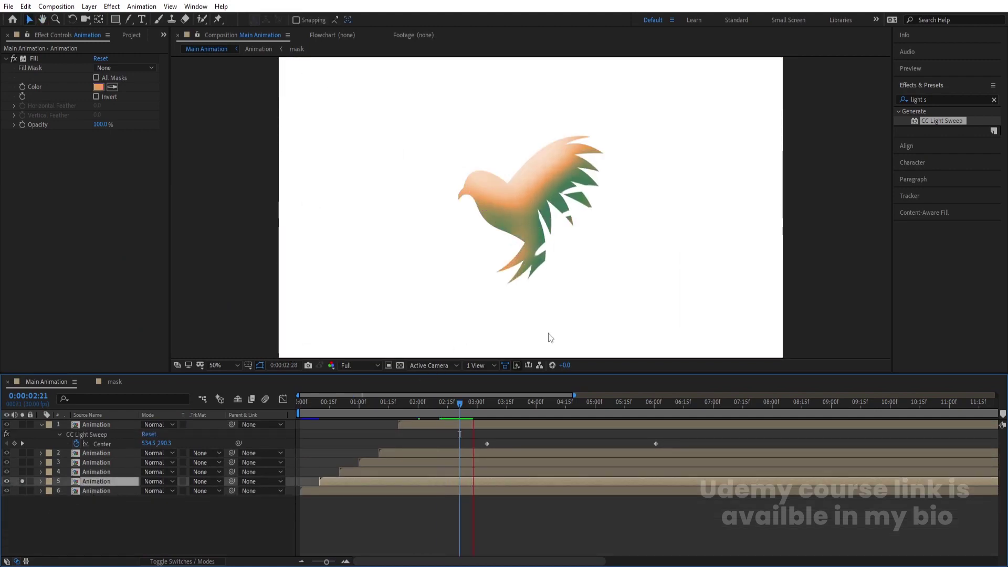
pyautogui.press("'")
pyautogui.click(36, 481)
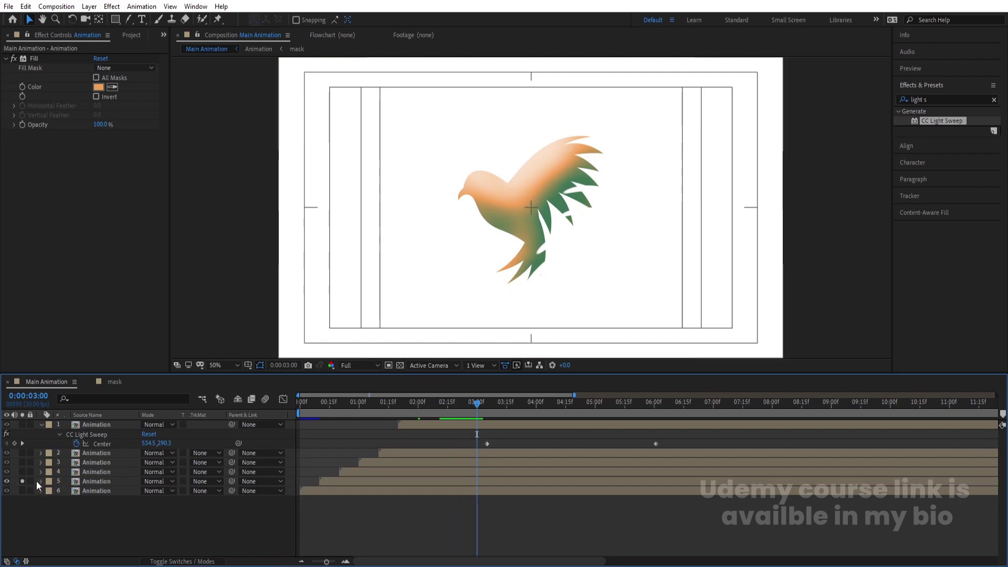
# Step: Set the orange Animation layer's Bevel and Emboss Shadow Color to a pale mint green
pyautogui.click(41, 482)
pyautogui.click(50, 510)
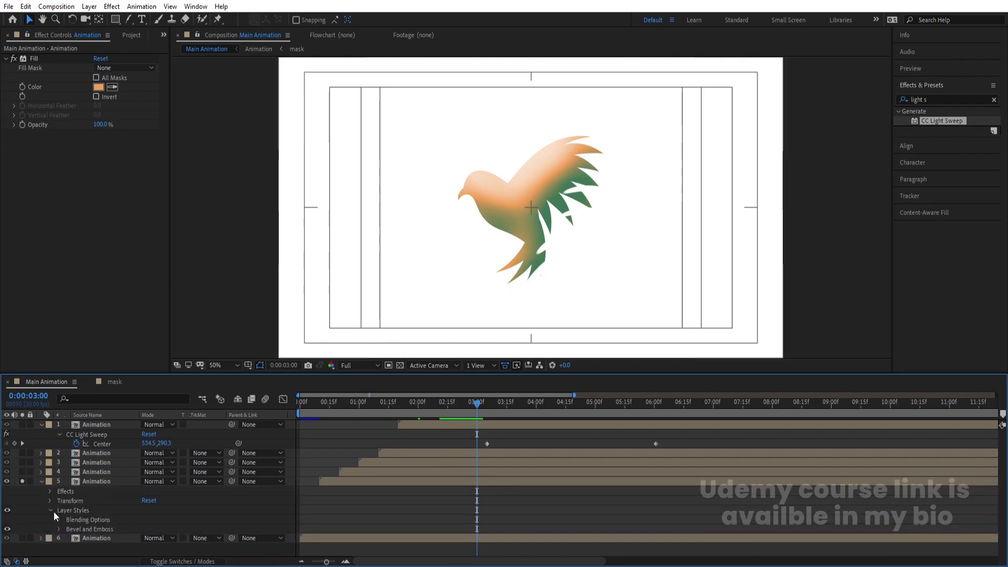
pyautogui.click(58, 530)
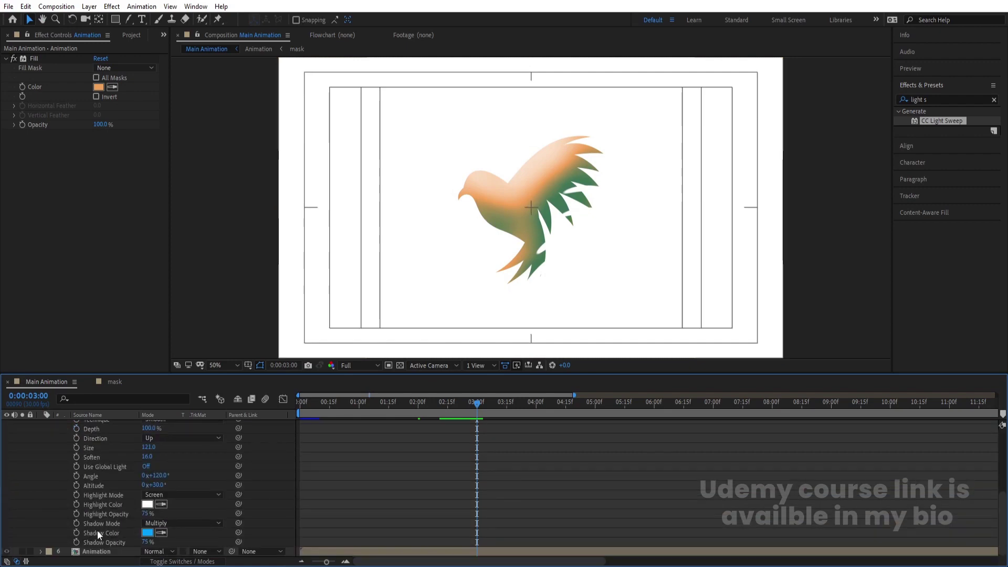
pyautogui.click(147, 533)
pyautogui.moveTo(75, 211); pyautogui.dragTo(83, 187)
pyautogui.moveTo(190, 302); pyautogui.dragTo(190, 277)
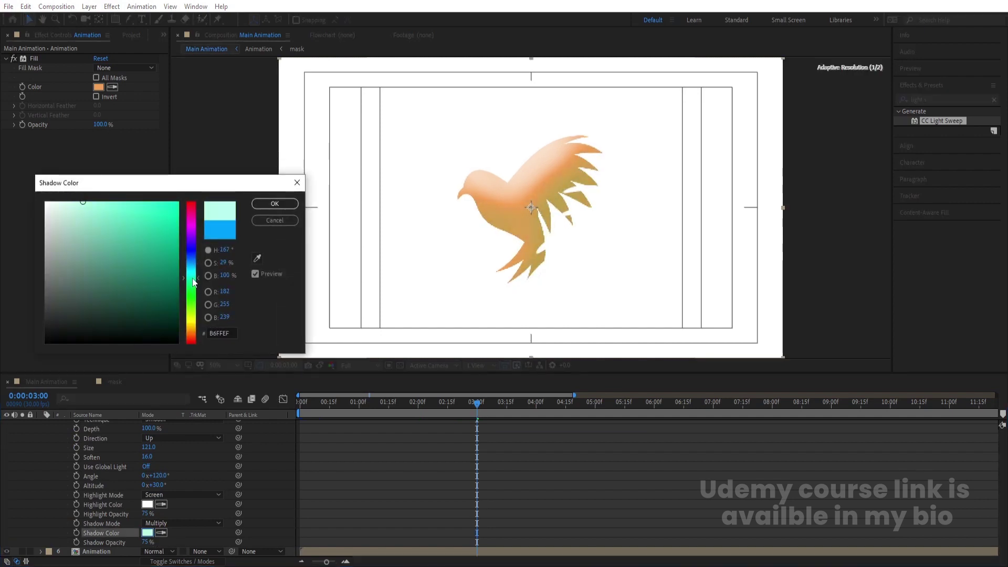
pyautogui.moveTo(133, 297)
pyautogui.mouseDown()
pyautogui.moveTo(209, 161)
pyautogui.moveTo(75, 175)
pyautogui.mouseUp()
pyautogui.click(275, 204)
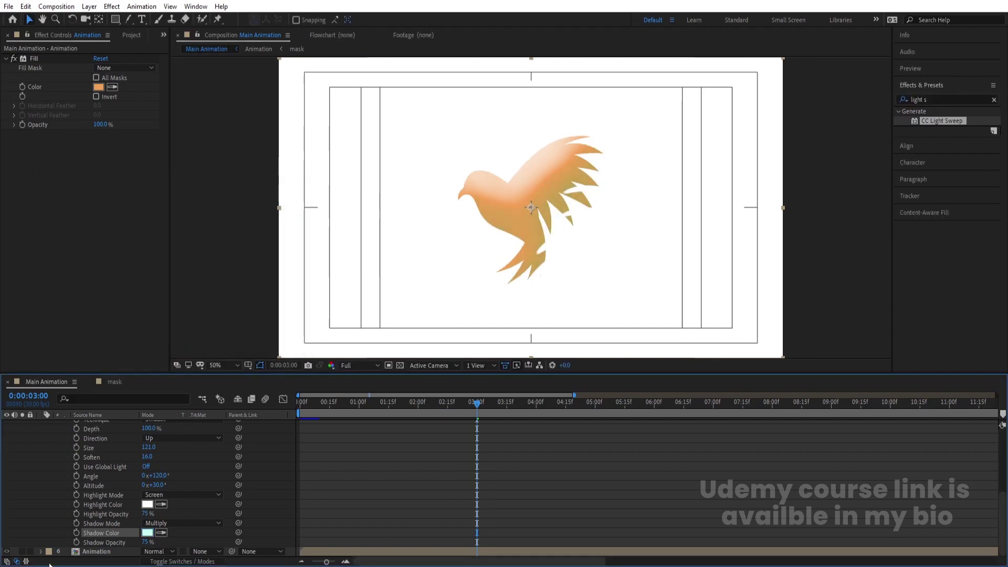
pyautogui.scroll(3, 84, 475)
pyautogui.scroll(3, 84, 474)
pyautogui.click(41, 481)
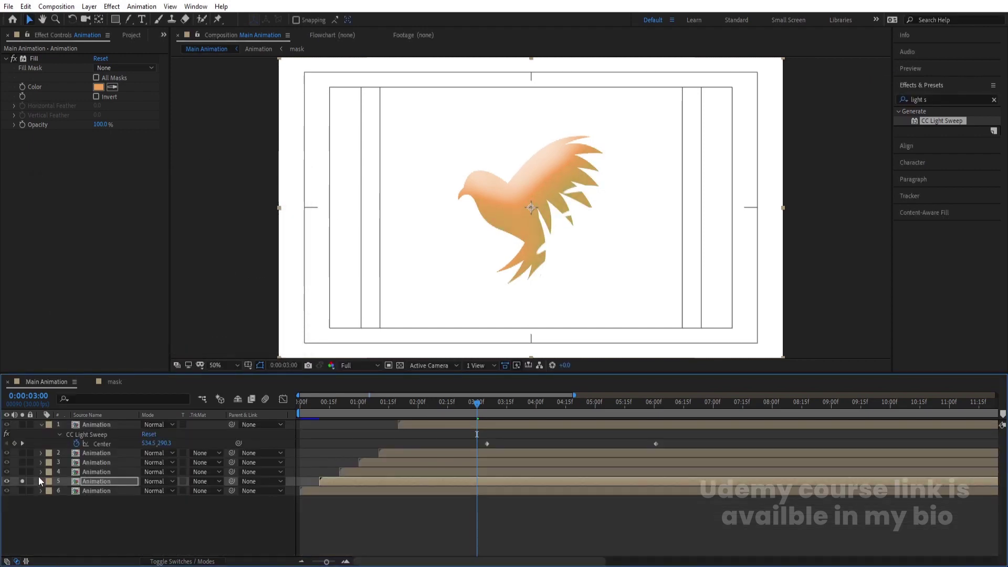
# Step: Solo the pink Animation layer as well and set its Bevel and Emboss Shadow Color to near white
pyautogui.moveTo(20, 474); pyautogui.dragTo(20, 480)
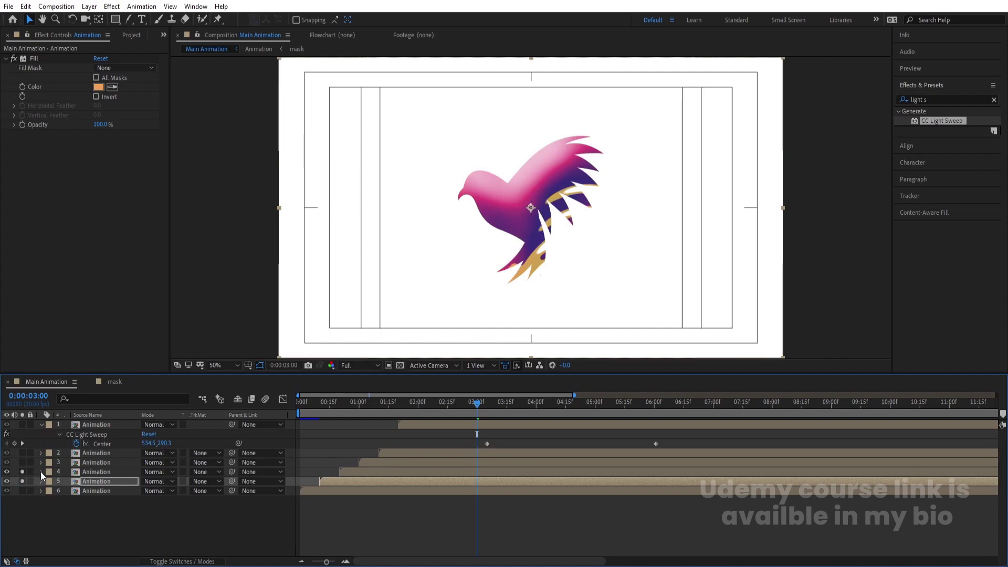
pyautogui.click(41, 472)
pyautogui.click(50, 501)
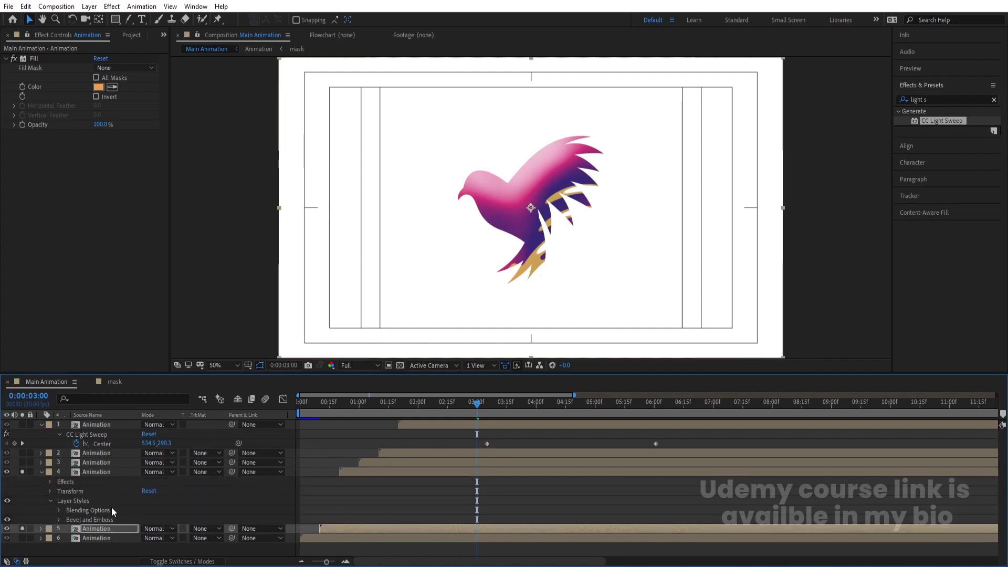
pyautogui.click(55, 520)
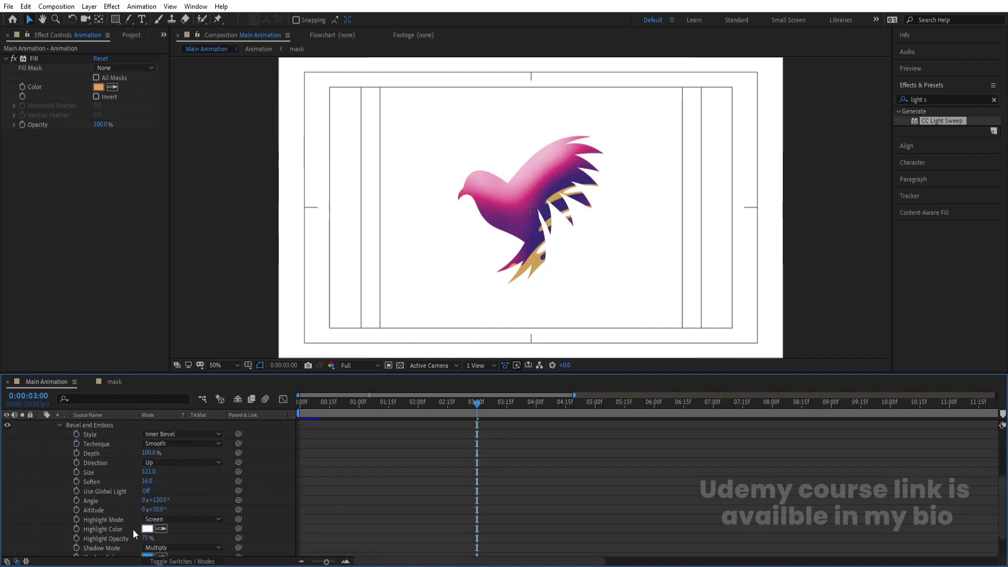
pyautogui.scroll(-1, 134, 529)
pyautogui.click(147, 529)
pyautogui.moveTo(135, 249); pyautogui.dragTo(62, 179)
pyautogui.click(266, 204)
pyautogui.scroll(5, 48, 447)
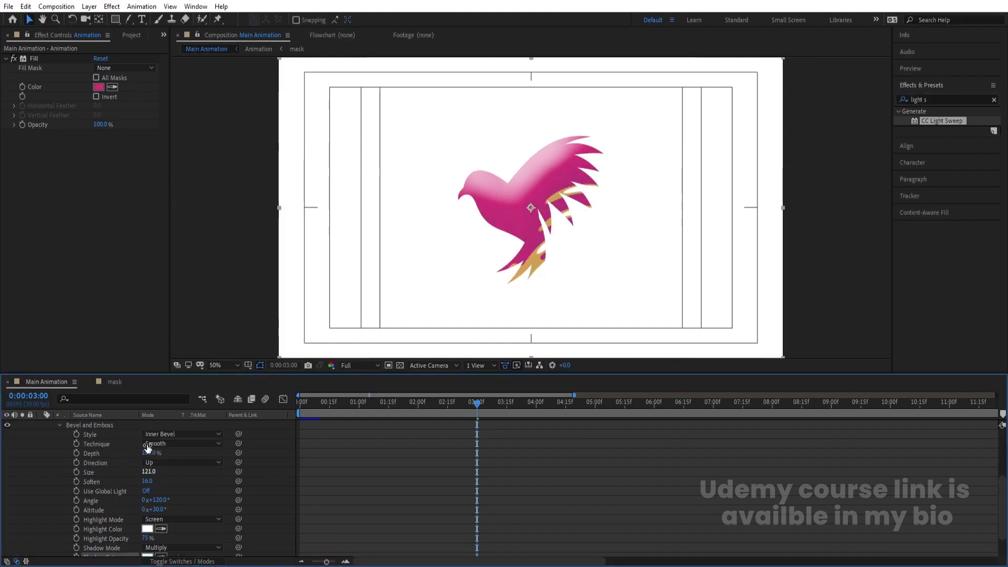
pyautogui.click(40, 433)
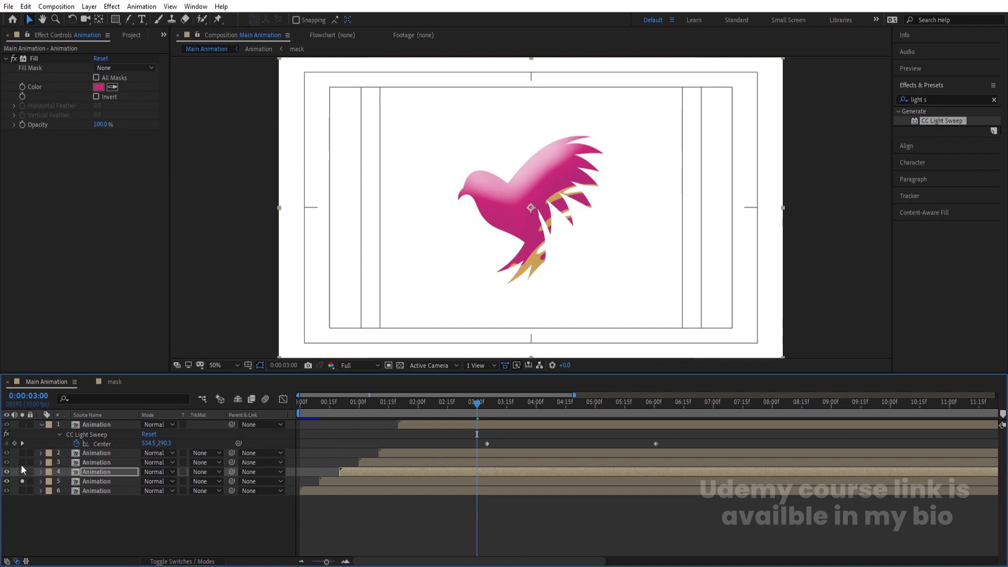
# Step: Solo the blue Animation layer too and set its Bevel and Emboss Shadow Color to pale yellow FFF4C3
pyautogui.click(22, 471)
pyautogui.click(22, 462)
pyautogui.click(42, 462)
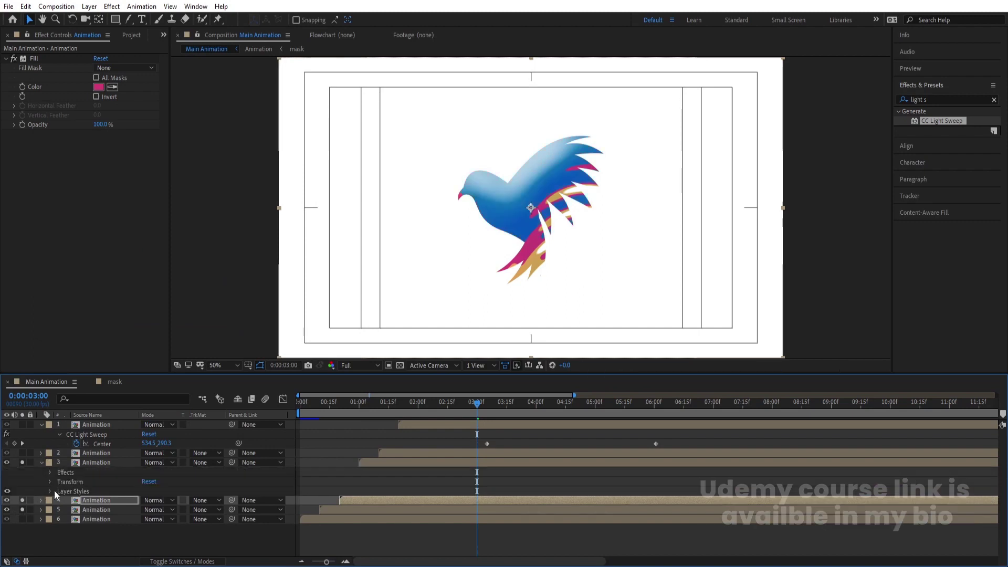
pyautogui.click(51, 491)
pyautogui.click(58, 510)
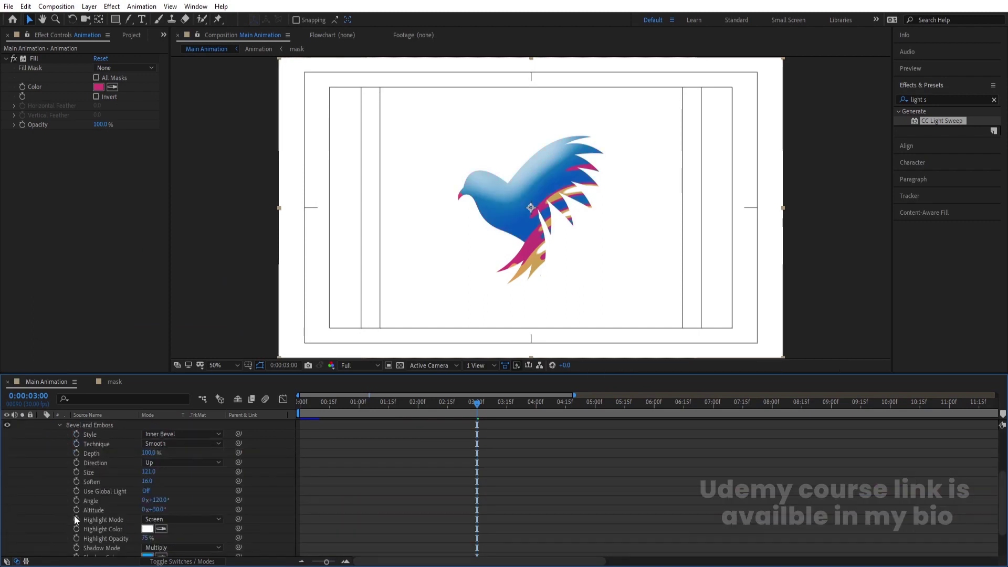
pyautogui.scroll(-3, 74, 515)
pyautogui.click(148, 514)
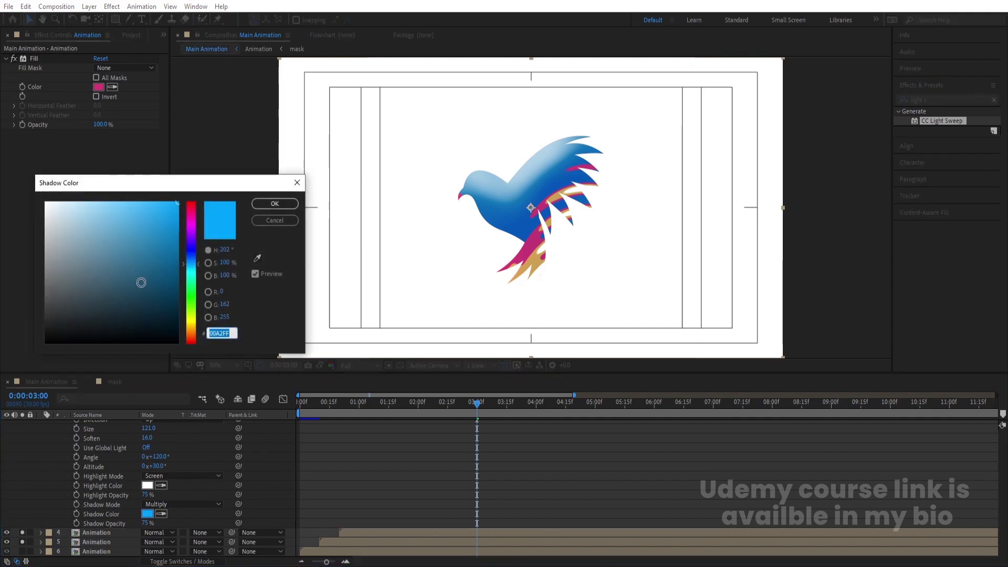
pyautogui.moveTo(192, 318)
pyautogui.mouseDown()
pyautogui.moveTo(191, 302)
pyautogui.moveTo(192, 324)
pyautogui.mouseUp()
pyautogui.click(76, 201)
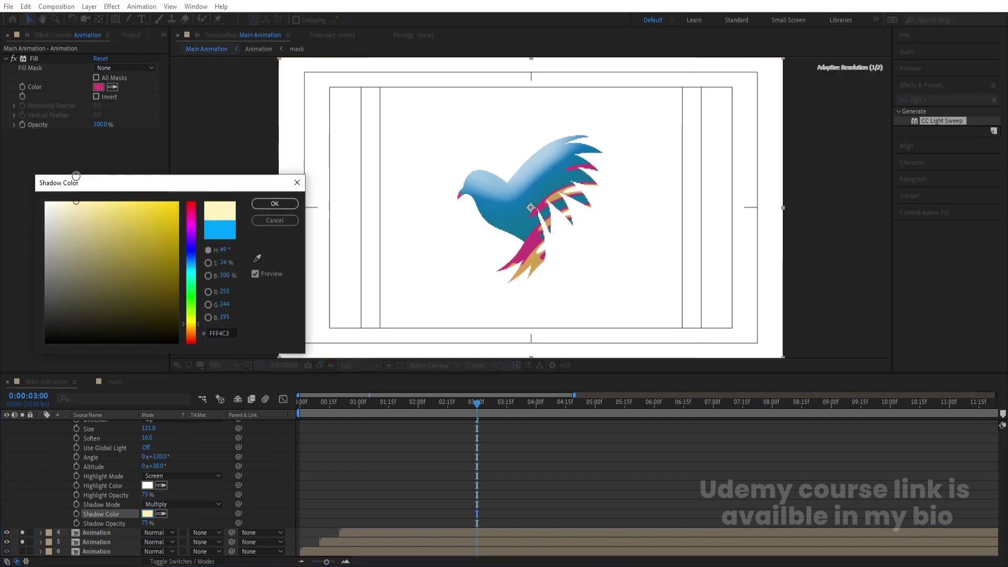
pyautogui.click(274, 204)
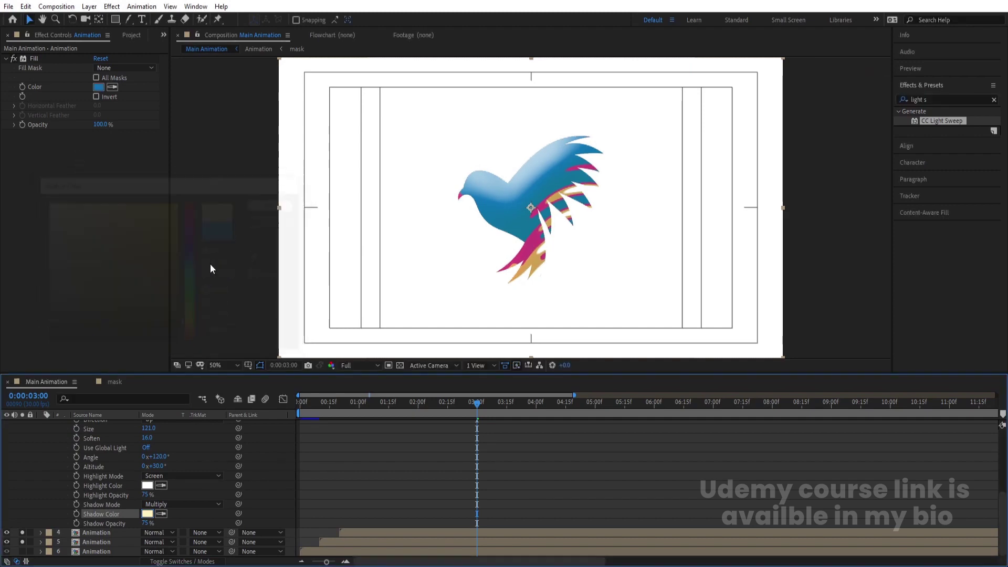
pyautogui.scroll(5, 112, 445)
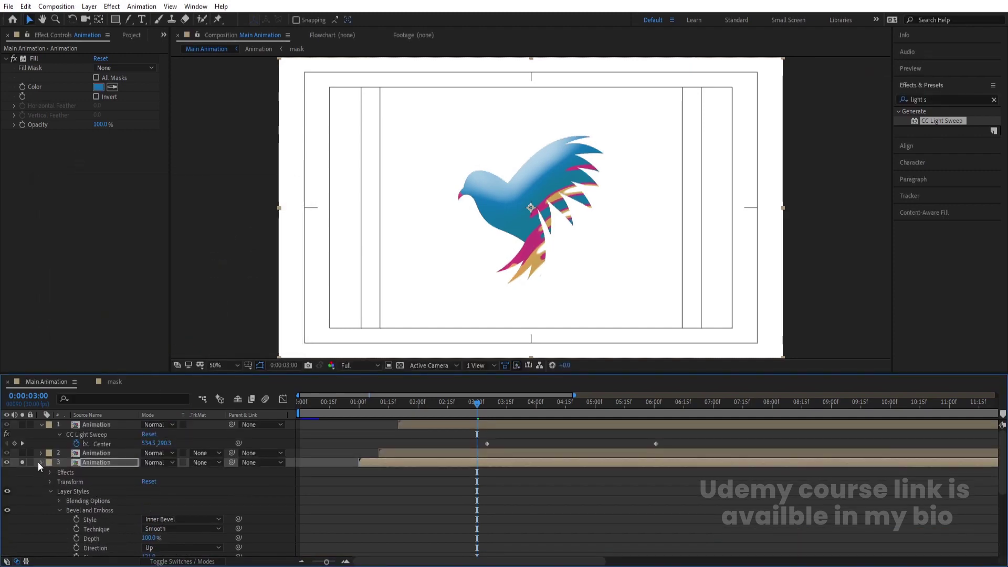
# Step: Clear the solo on the blue, pink and orange layers and preview the whole animation from the start
pyautogui.click(40, 462)
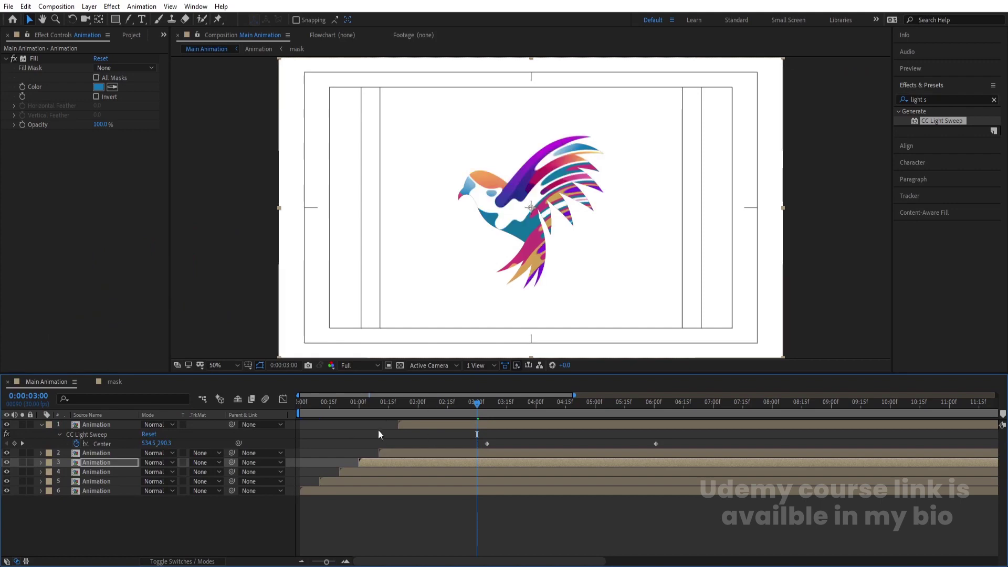
pyautogui.moveTo(371, 400); pyautogui.dragTo(147, 402)
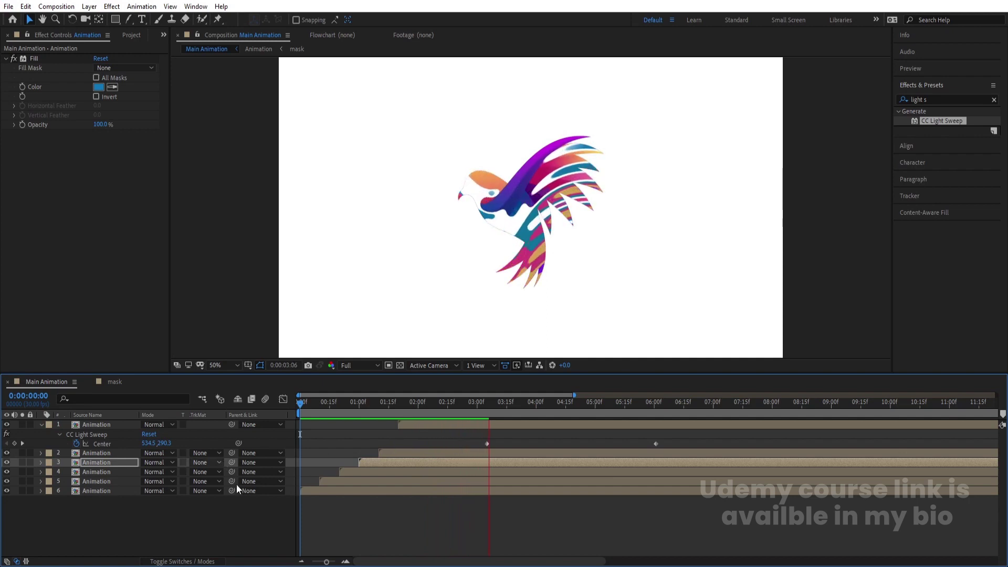
pyautogui.click(327, 506)
# Step: Pre-compose all six Animation layers into a new composition named Logo Animation, moving all attributes
pyautogui.moveTo(162, 497); pyautogui.dragTo(90, 423)
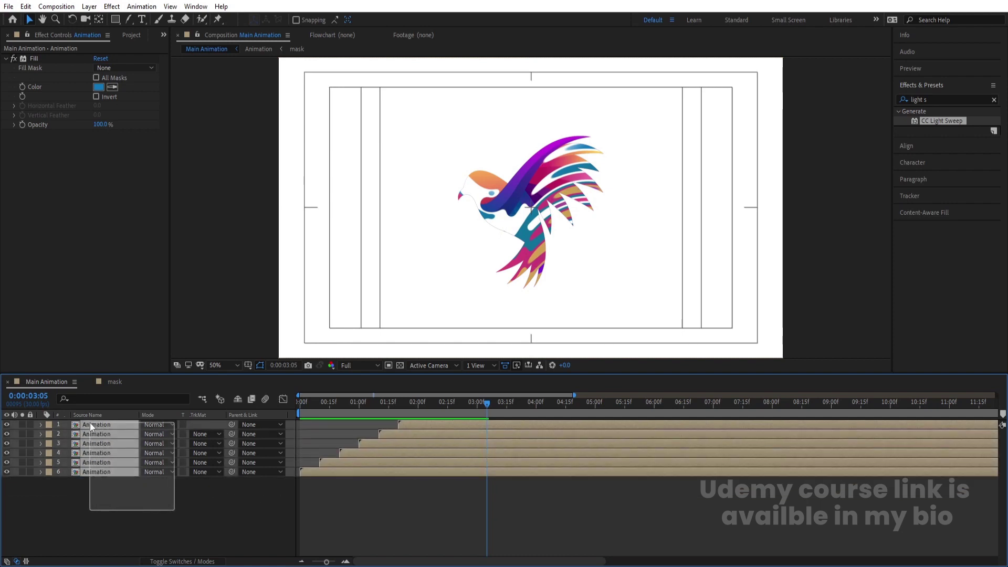
pyautogui.hotkey('ctrl', 'shift', 'c')
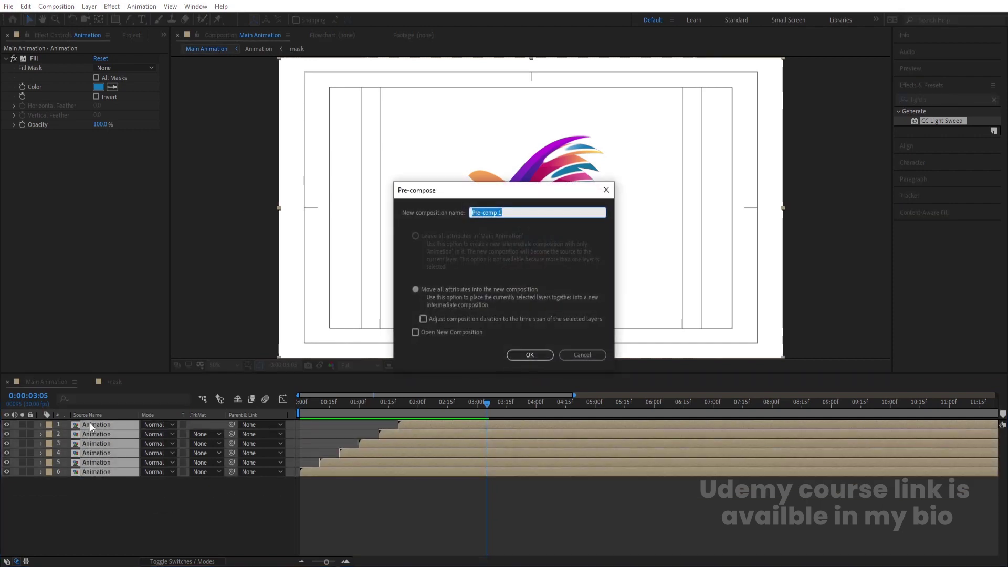
pyautogui.write('Logo Animation')
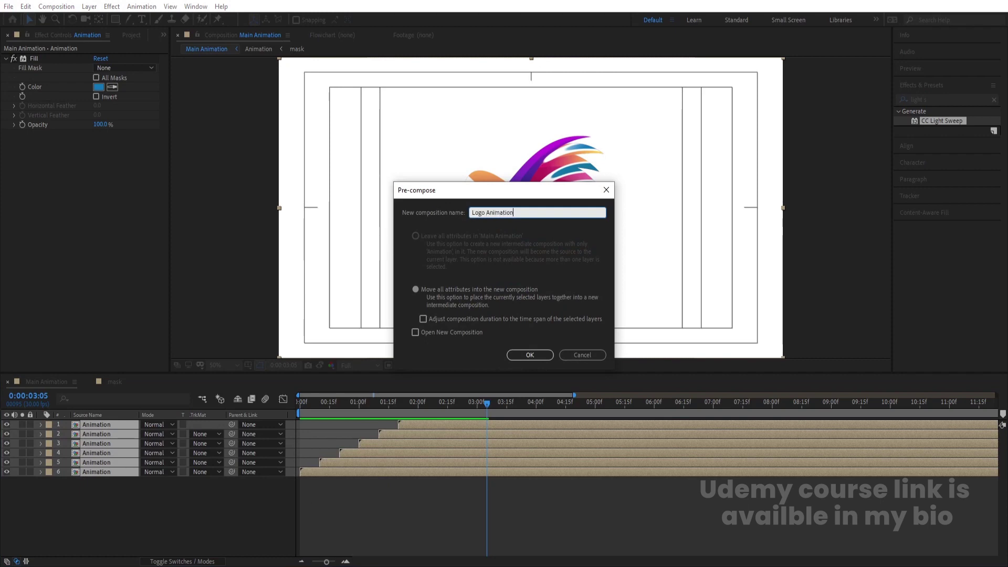
pyautogui.press('Return')
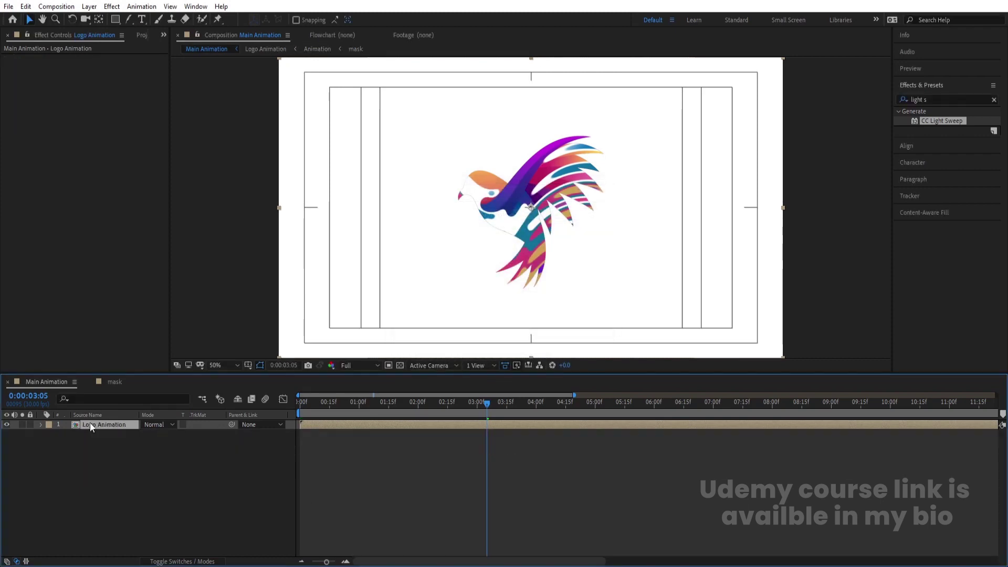
# Step: Duplicate the Logo Animation layer and flip the copy vertically with an unlinked scale of 100, -100%
pyautogui.hotkey('ctrl', 'd')
pyautogui.press('s')
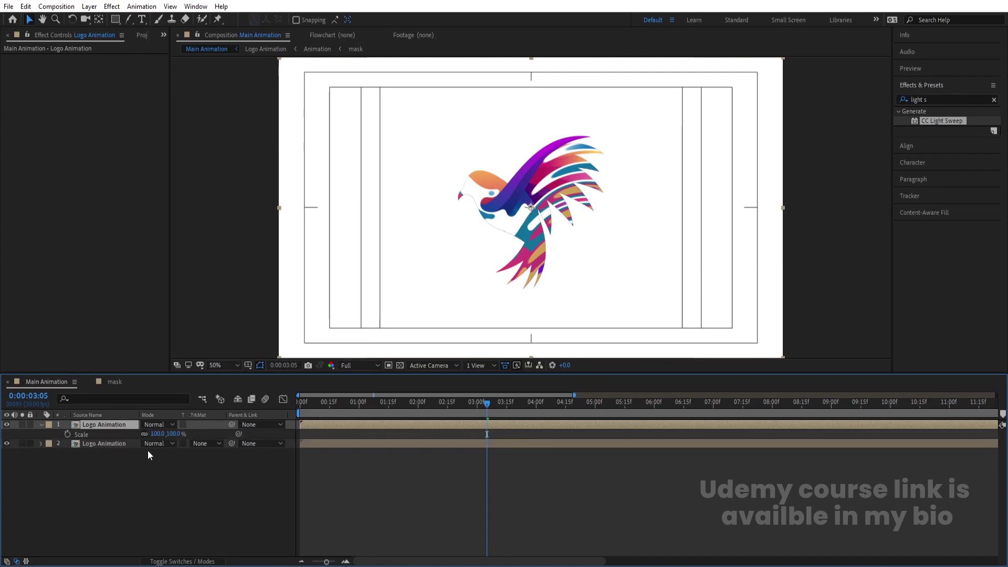
pyautogui.click(145, 433)
pyautogui.click(174, 434)
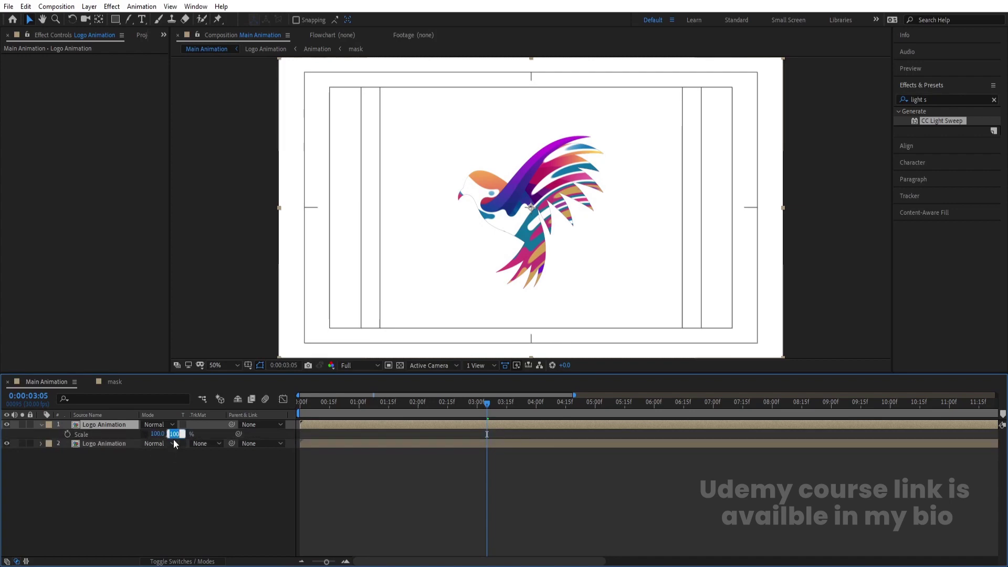
pyautogui.write('-100')
pyautogui.press('Return')
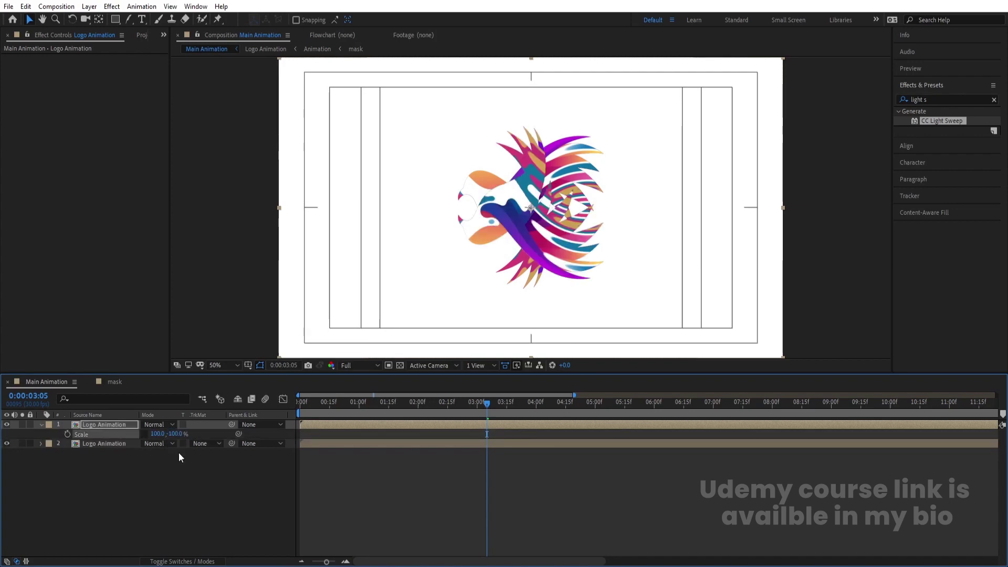
# Step: Move the flipped Logo Animation copy down to position 960, 1124 so it mirrors the bird from below
pyautogui.press('p')
pyautogui.moveTo(165, 434); pyautogui.dragTo(375, 539)
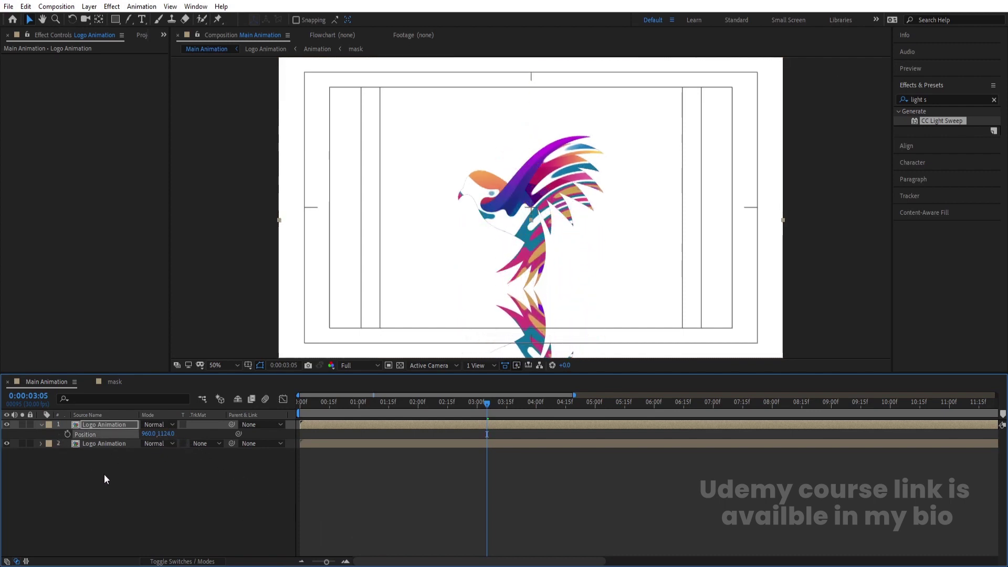
pyautogui.press('s')
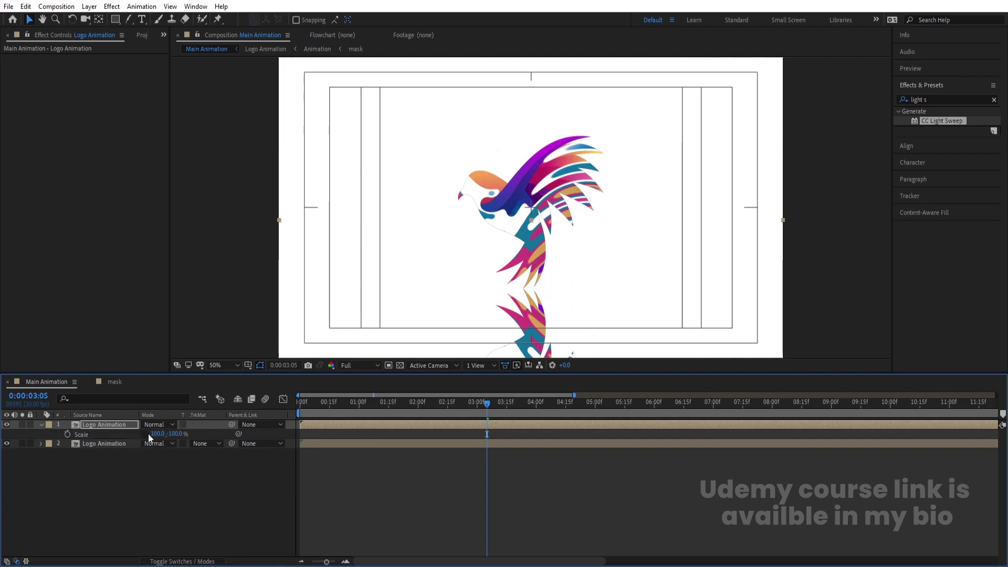
# Step: Shorten the flipped Logo Animation copy to a scale of 100, -58% and move it up to position 960, 1004
pyautogui.moveTo(174, 434); pyautogui.dragTo(199, 441)
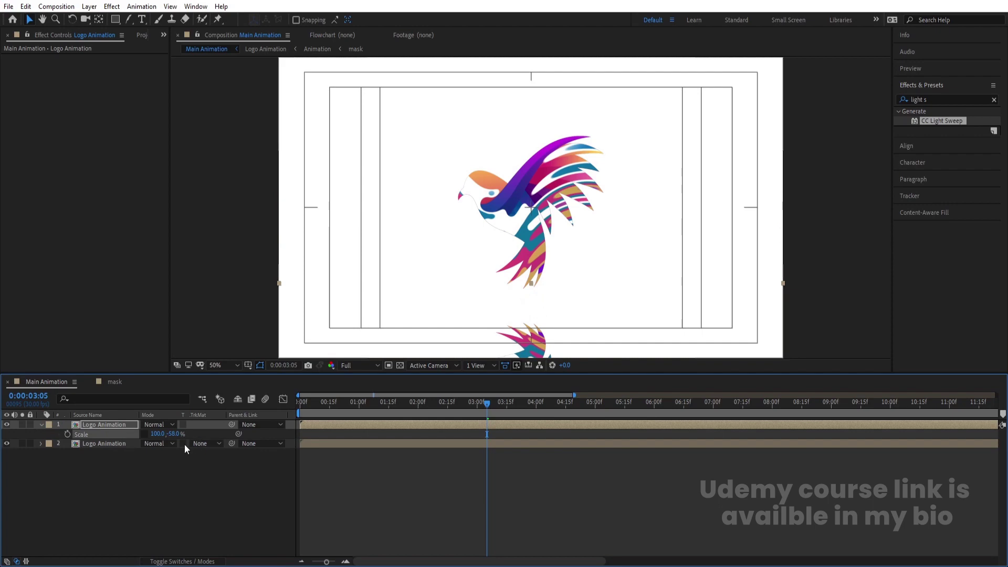
pyautogui.press('p')
pyautogui.moveTo(168, 439); pyautogui.dragTo(108, 442)
pyautogui.press('Up')
pyautogui.press('Up')
pyautogui.press('Up')
pyautogui.press('Up')
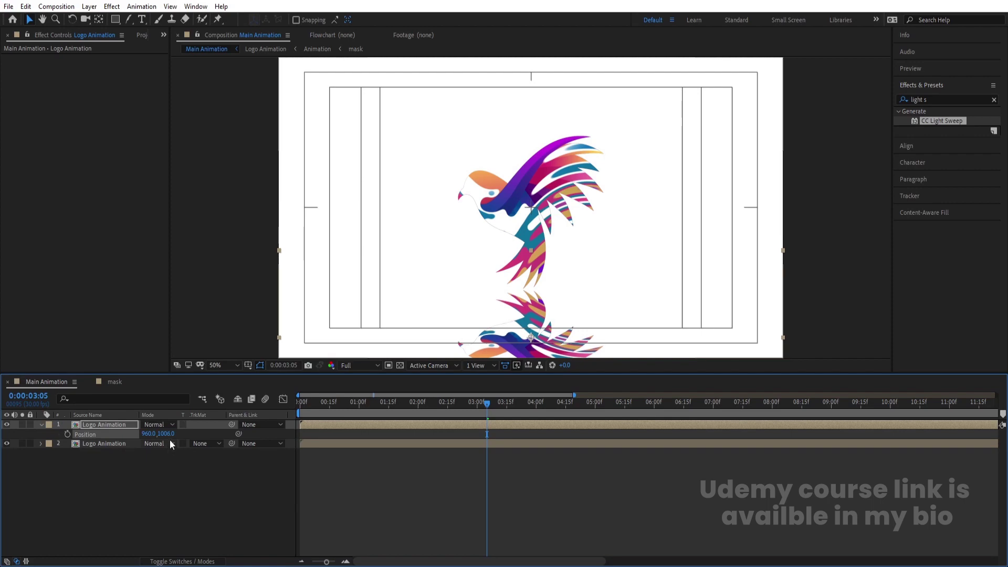
pyautogui.click(175, 477)
# Step: Draw a wide rectangular mask over the upper part of the reflection on the flipped copy and feather it by 327 pixels
pyautogui.click(119, 428)
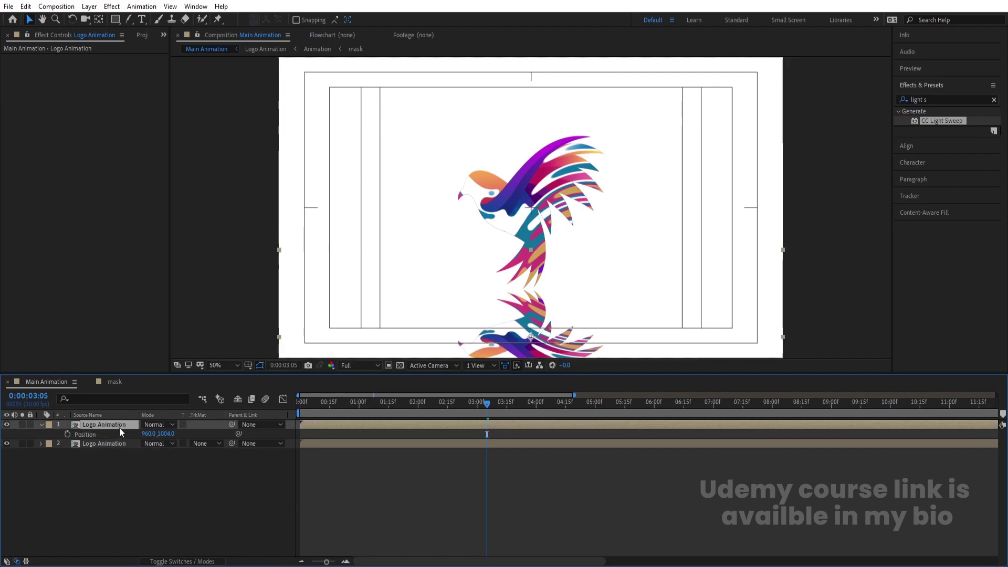
pyautogui.click(115, 20)
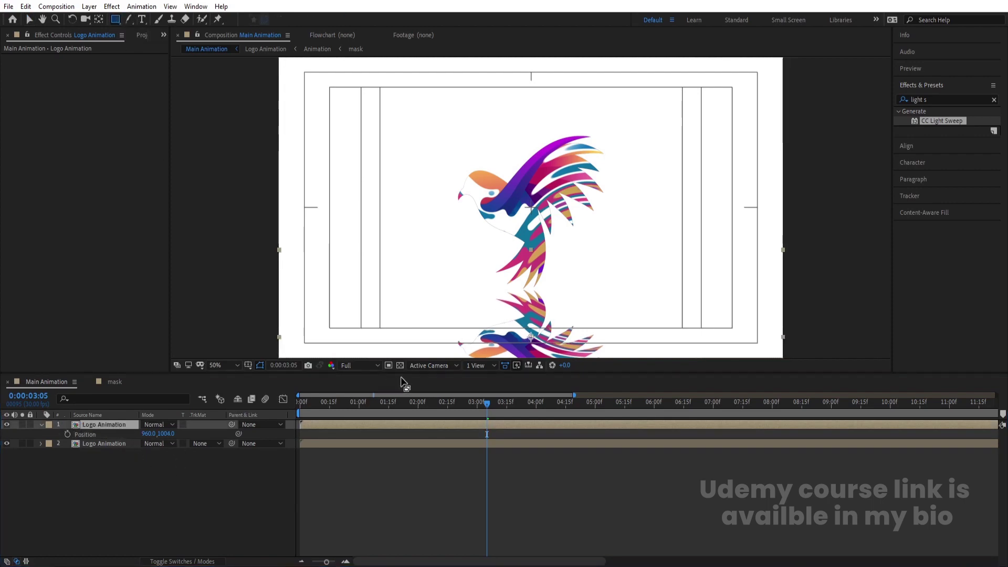
pyautogui.moveTo(521, 414); pyautogui.dragTo(632, 430)
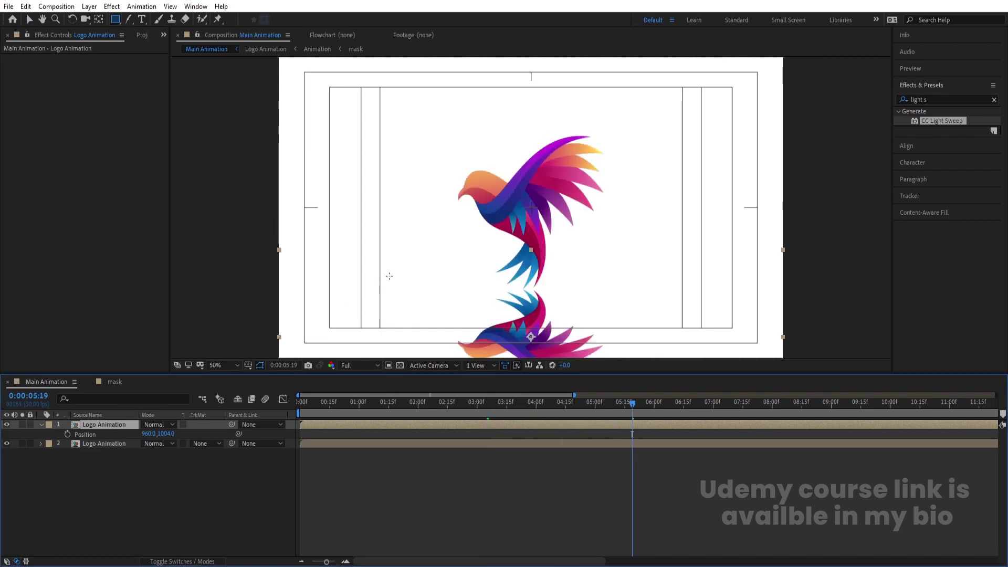
pyautogui.moveTo(353, 212)
pyautogui.mouseDown()
pyautogui.moveTo(612, 315)
pyautogui.moveTo(693, 324)
pyautogui.mouseUp()
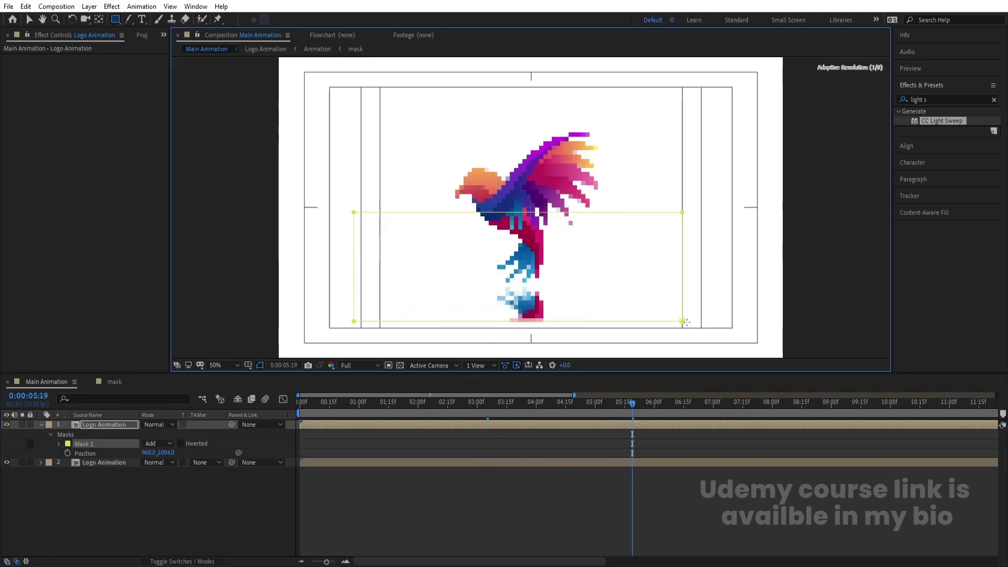
pyautogui.click(58, 445)
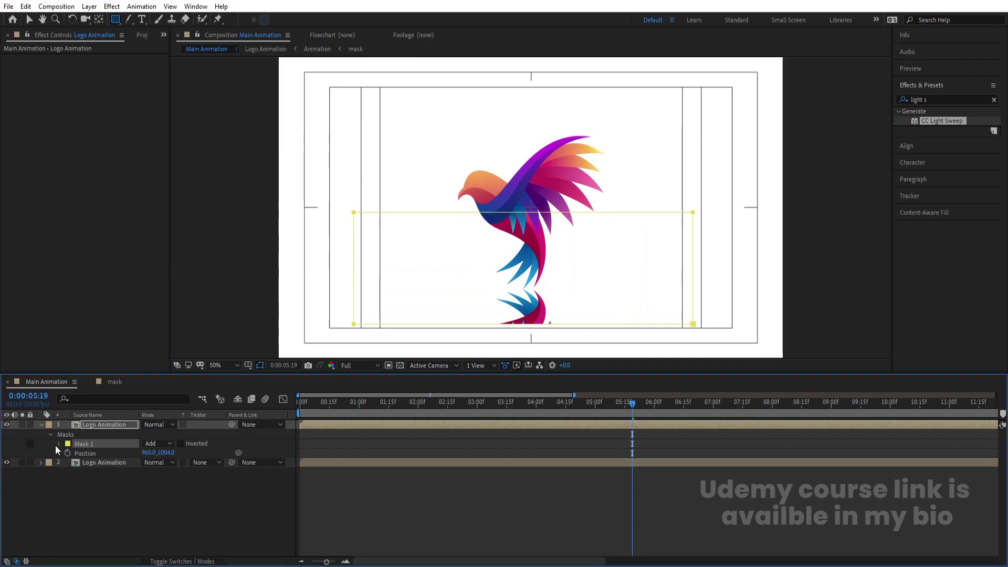
pyautogui.moveTo(156, 467); pyautogui.dragTo(326, 464)
pyautogui.click(345, 464)
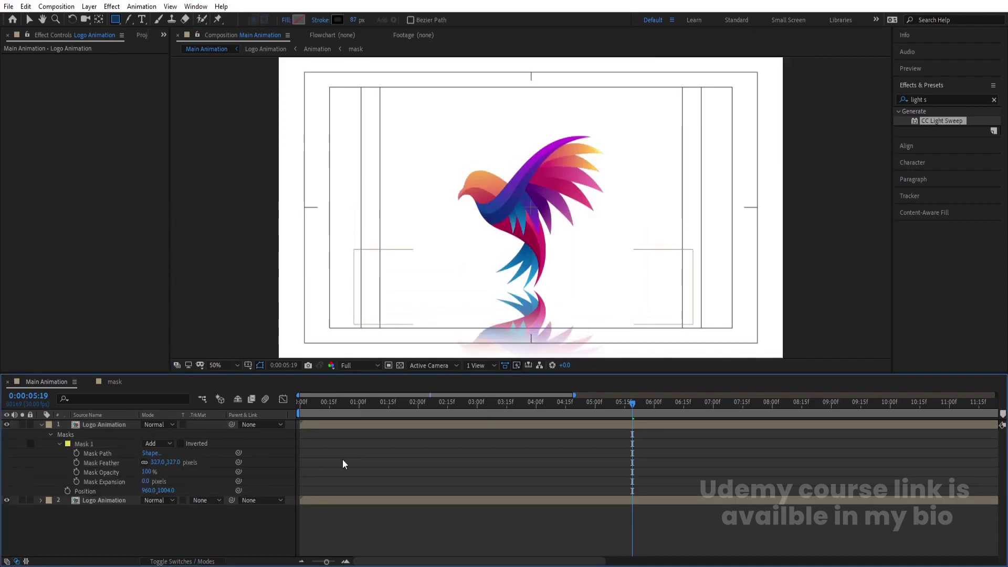
# Step: Lower the reflection layer's opacity to 61%
pyautogui.click(96, 425)
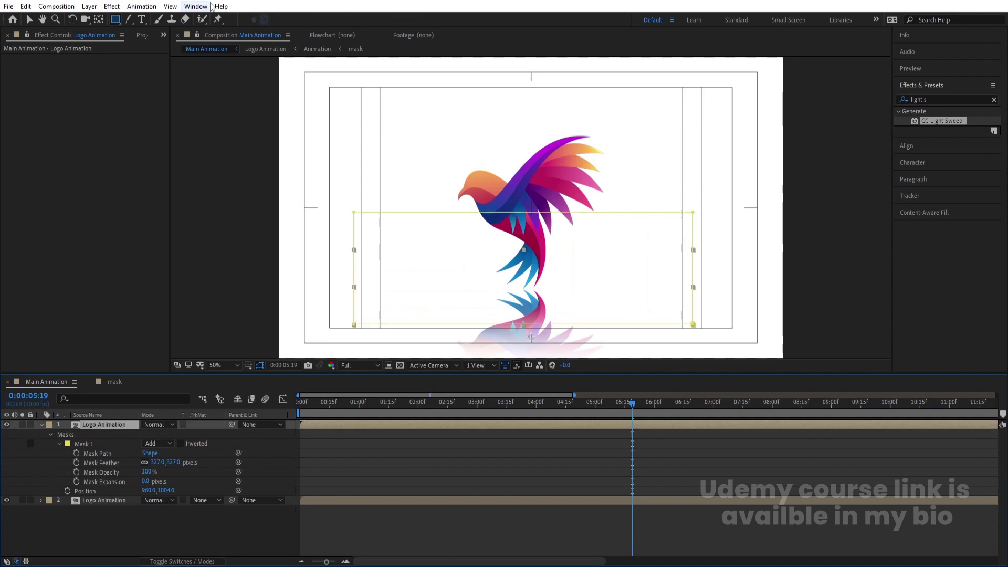
pyautogui.press('t')
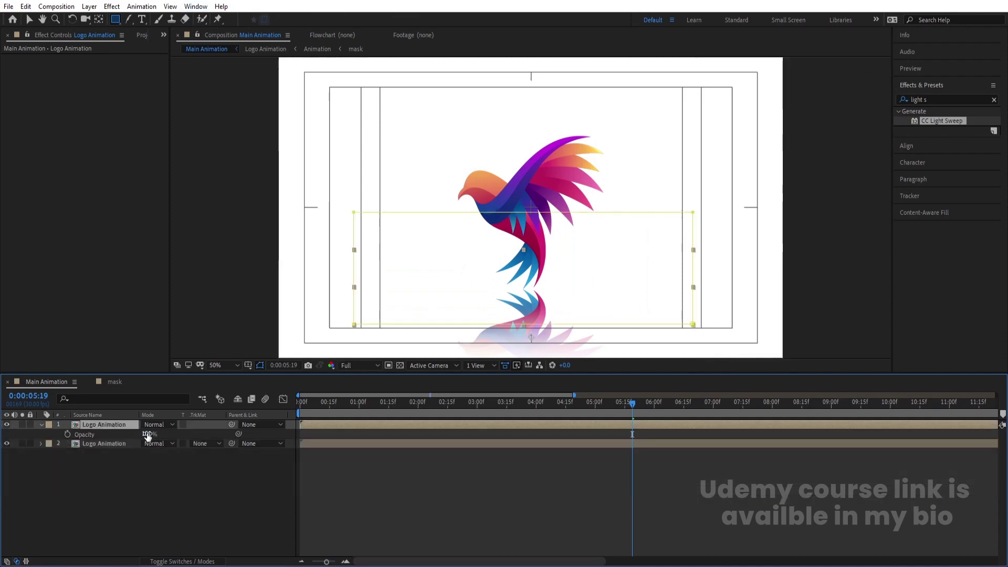
pyautogui.moveTo(146, 435); pyautogui.dragTo(127, 434)
pyautogui.click(143, 474)
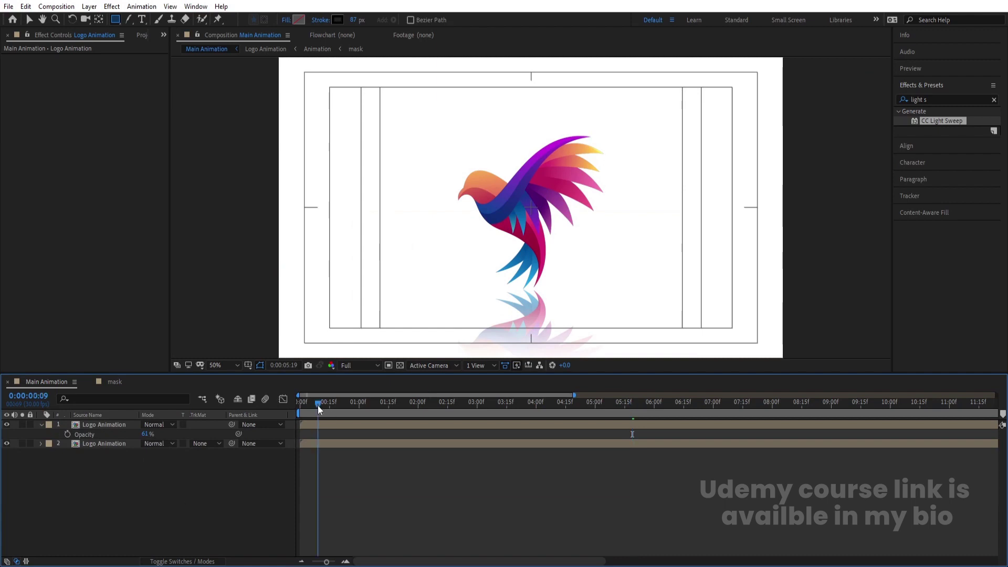
# Step: Add a null object to Main Animation and parent both Logo Animation layers to it
pyautogui.moveTo(317, 405); pyautogui.dragTo(302, 405)
pyautogui.rightClick(178, 468)
pyautogui.moveTo(209, 345)
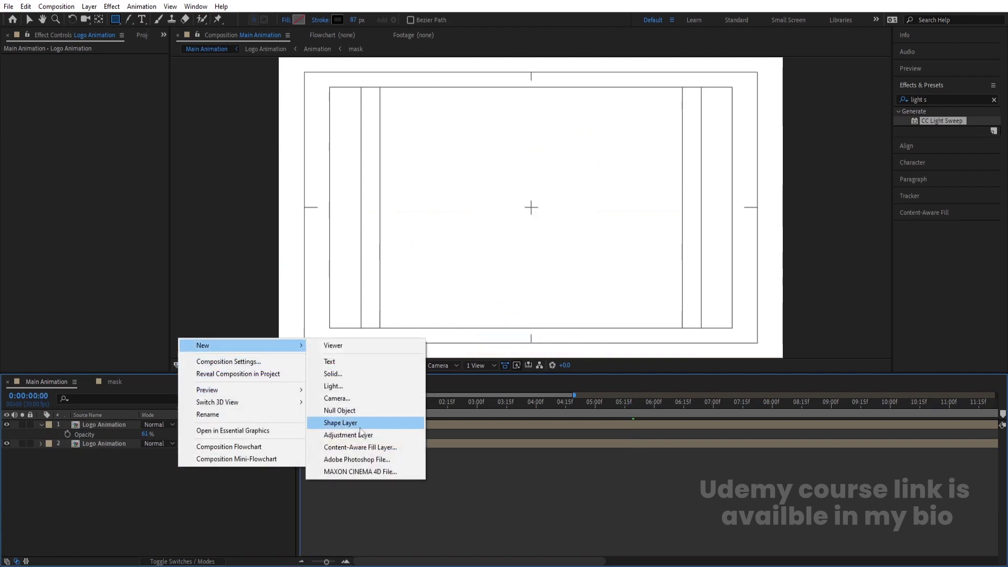
pyautogui.click(399, 408)
pyautogui.click(90, 436)
pyautogui.keyDown('ctrl'); pyautogui.click(93, 450); pyautogui.keyUp('ctrl')
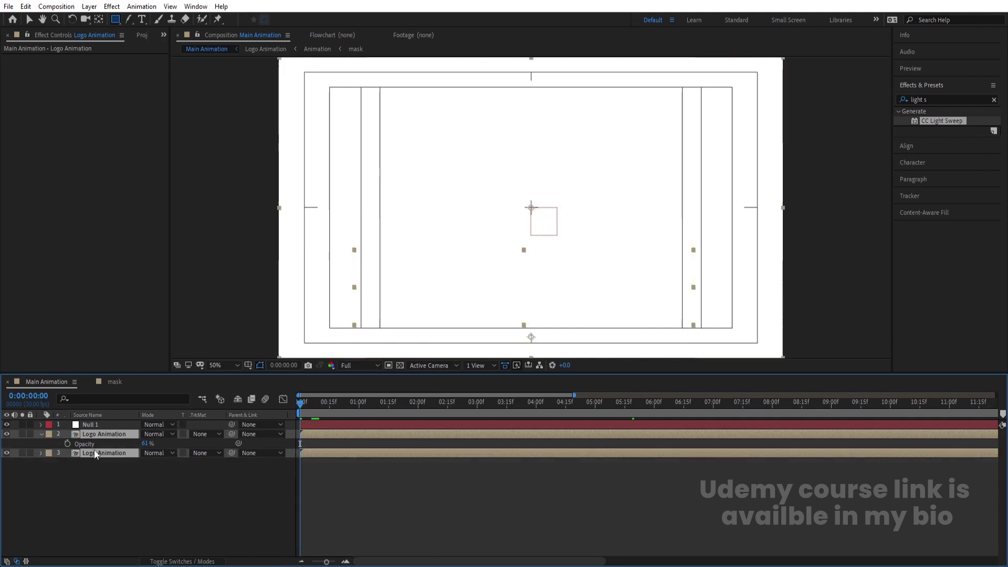
pyautogui.moveTo(231, 434); pyautogui.dragTo(105, 424)
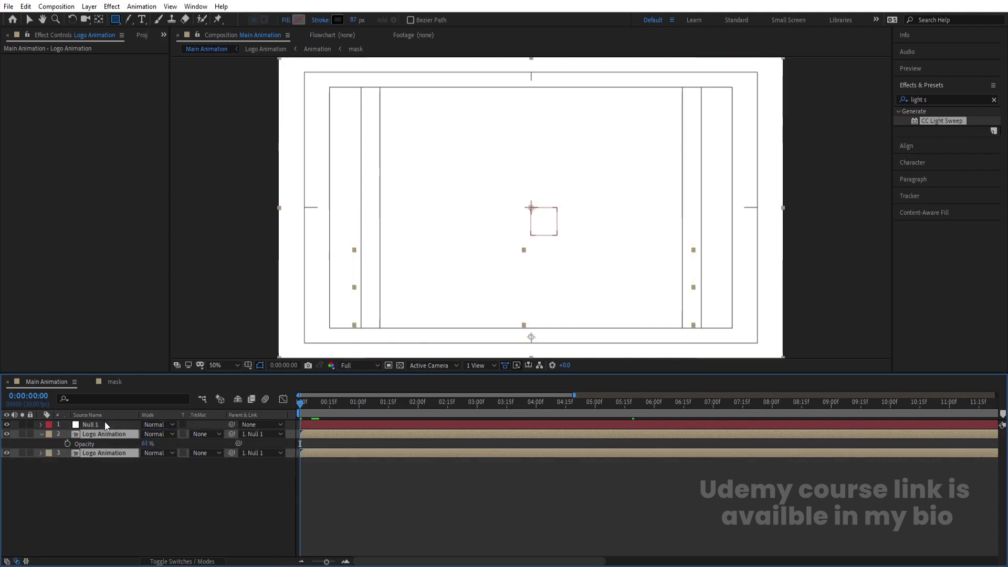
# Step: Set the null's scale to 110% at the start of the composition and keyframe it
pyautogui.click(105, 423)
pyautogui.press('s')
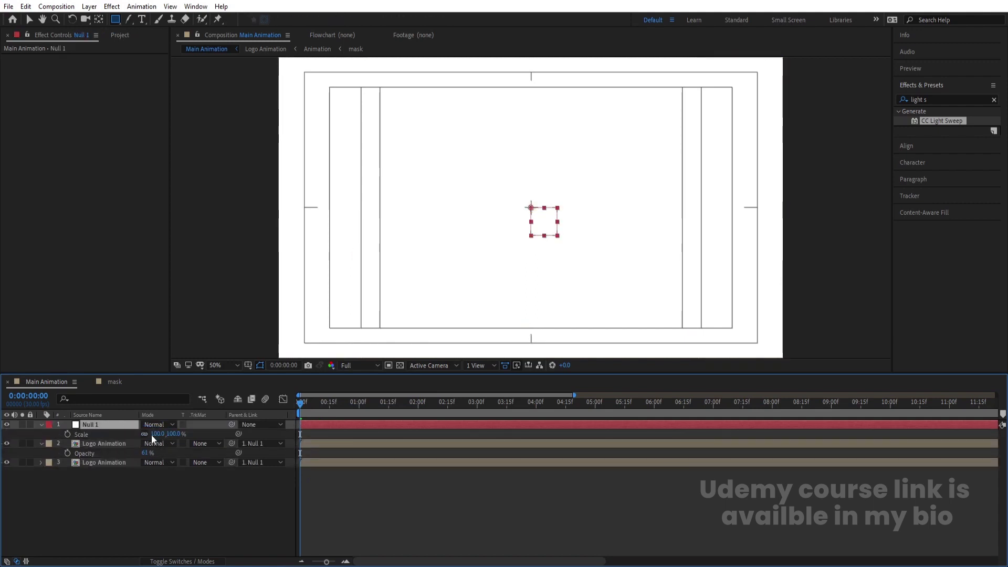
pyautogui.write('11')
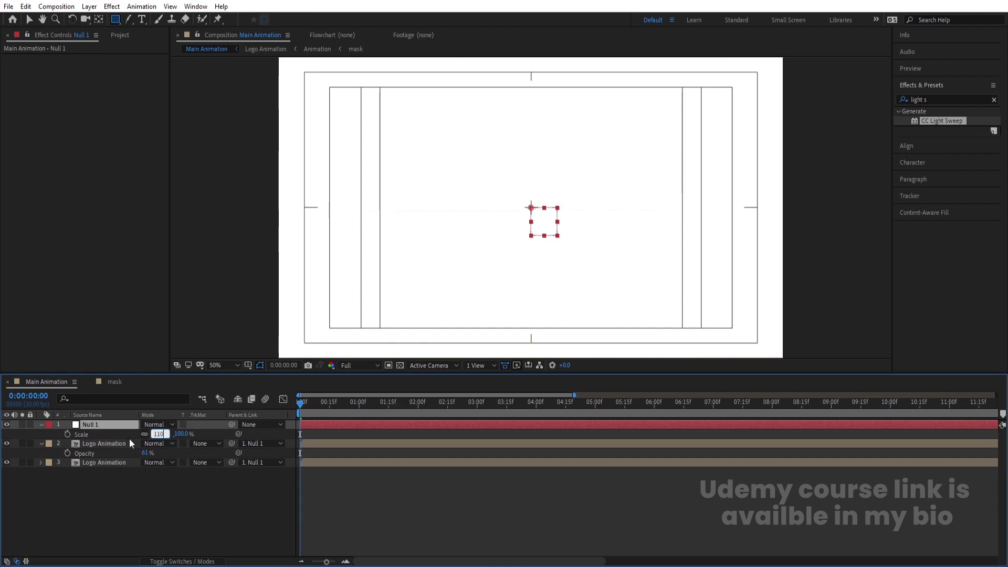
pyautogui.write('0')
pyautogui.press('Return')
# Step: Keyframe the null's scale at 90% at 0:00:06:00 to make the logo shrink slowly
pyautogui.moveTo(566, 401); pyautogui.dragTo(655, 418)
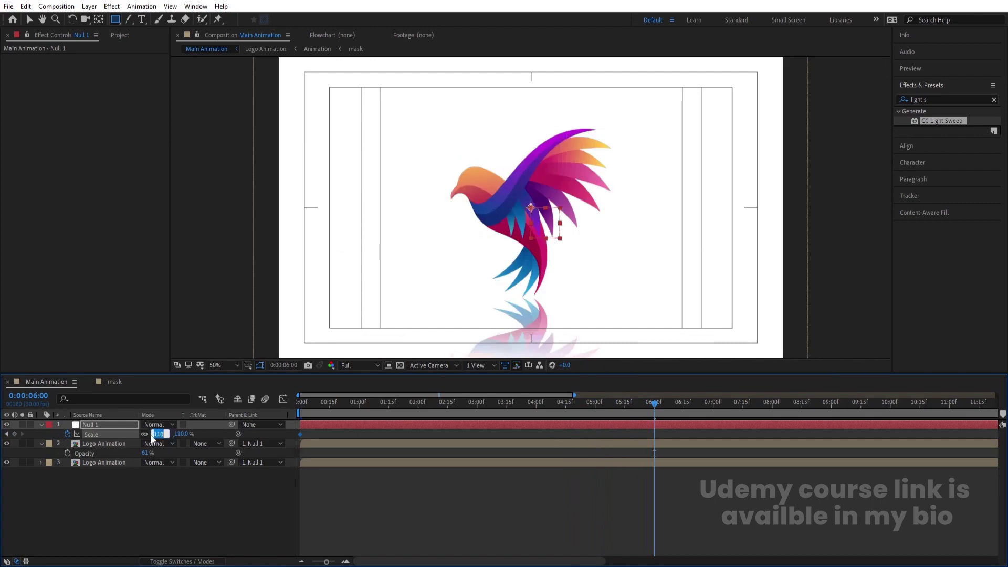
pyautogui.write('100')
pyautogui.press('Return')
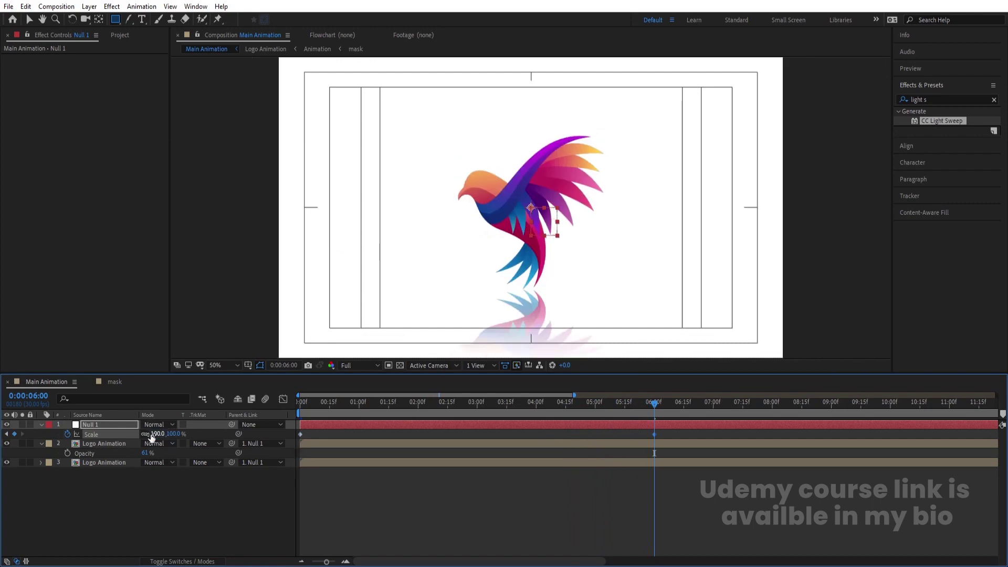
pyautogui.click(153, 435)
pyautogui.write('9')
pyautogui.moveTo(152, 436); pyautogui.dragTo(149, 439)
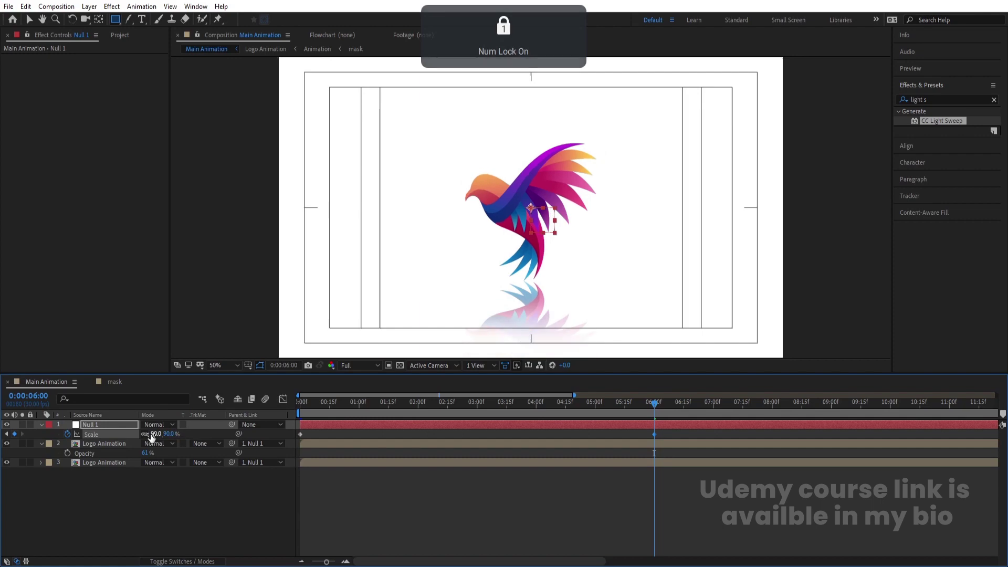
# Step: End the work area at 0:00:06:00 and preview the animation from the start at Quarter resolution
pyautogui.press('s')
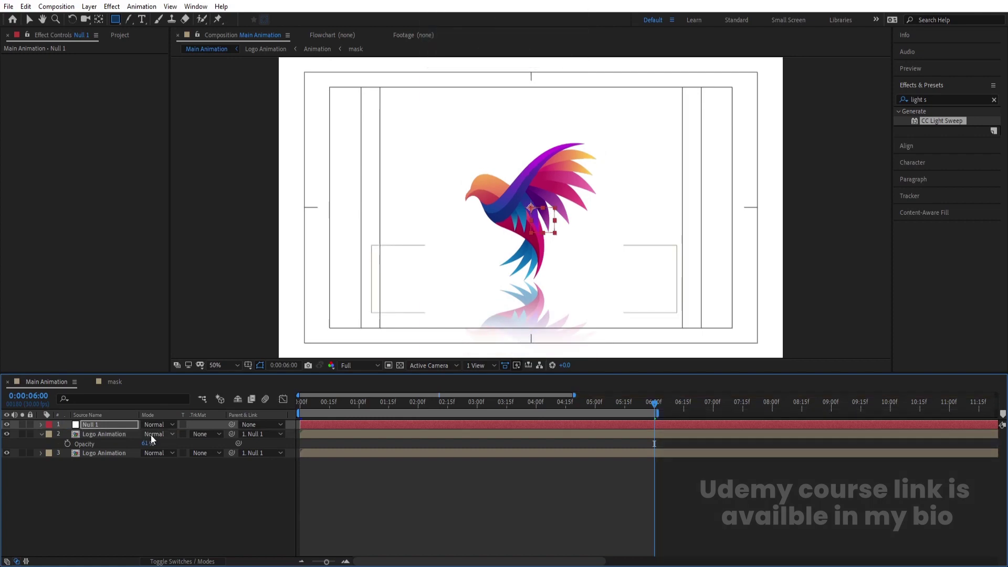
pyautogui.press('Home')
pyautogui.click(361, 366)
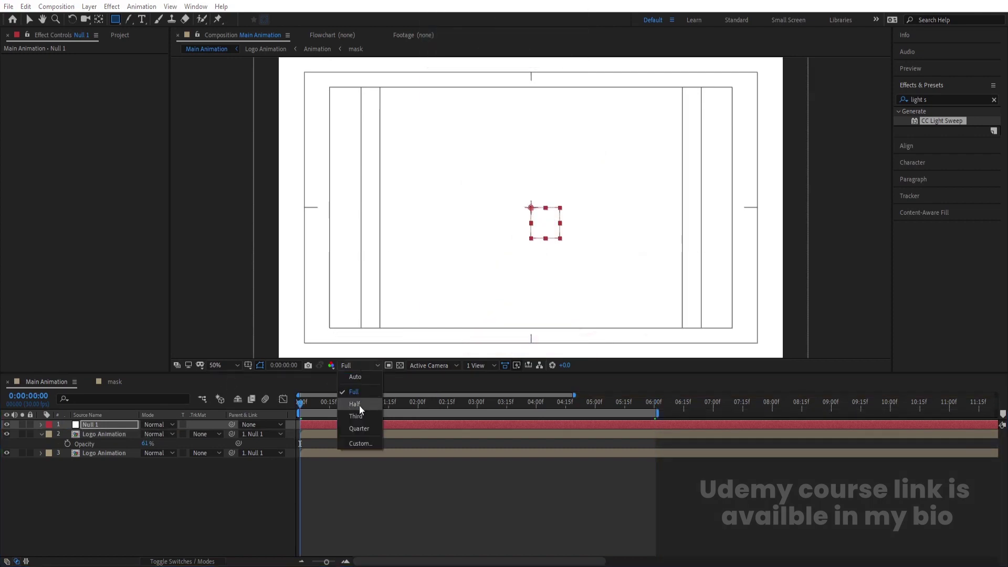
pyautogui.click(360, 431)
pyautogui.press('space')
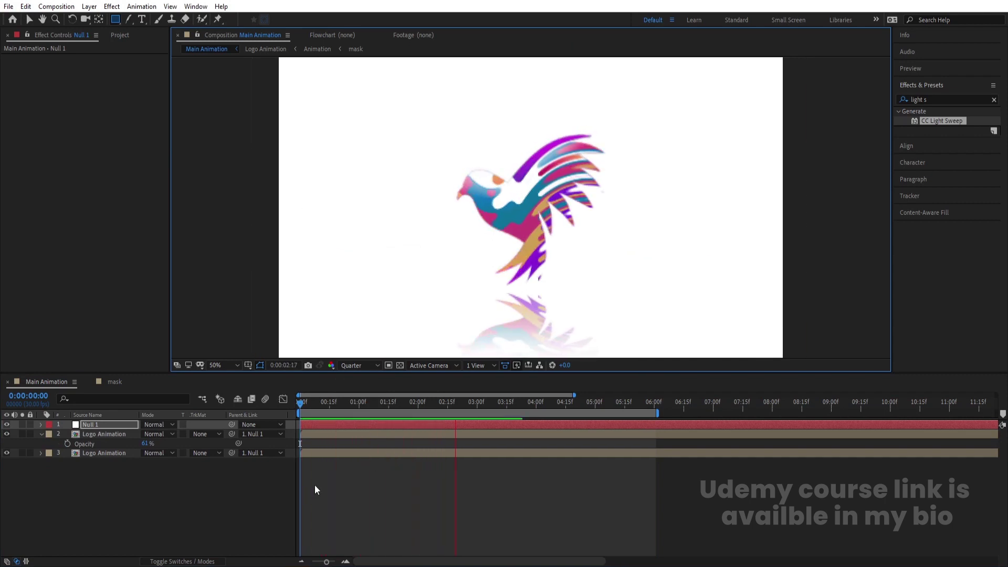
# Step: Move to 0:00:01:22 and restore the viewer resolution to Full
pyautogui.moveTo(494, 408); pyautogui.dragTo(403, 406)
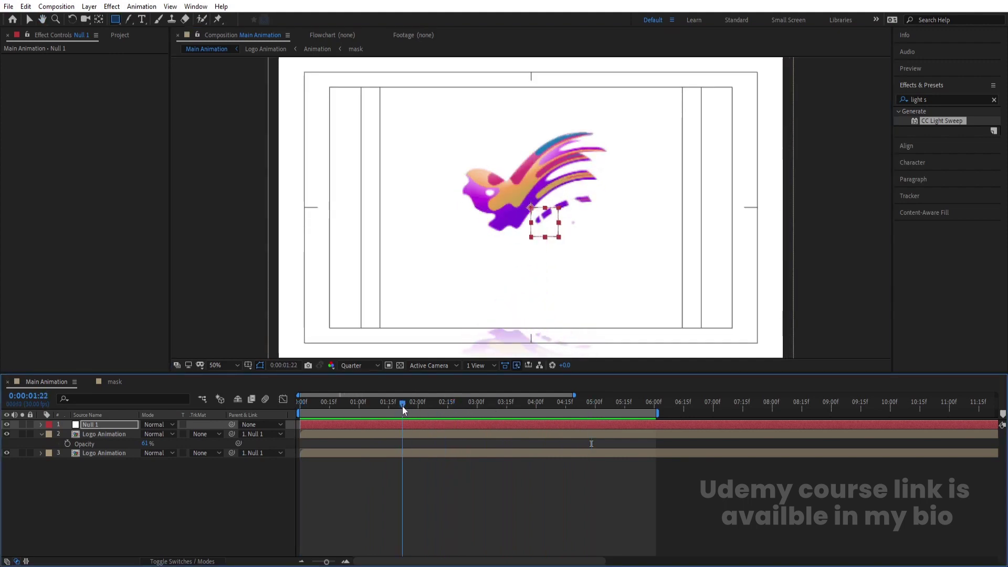
pyautogui.click(361, 365)
pyautogui.click(349, 395)
# Step: Add an adjustment layer above all the other layers and apply the Lens Flare effect to it
pyautogui.click(212, 489)
pyautogui.rightClick(210, 487)
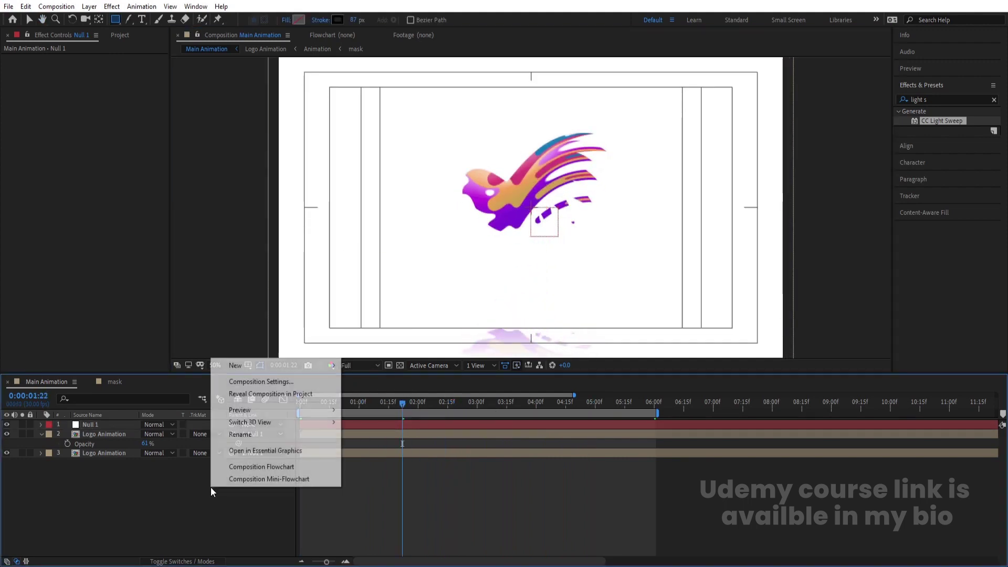
pyautogui.moveTo(316, 366)
pyautogui.click(399, 455)
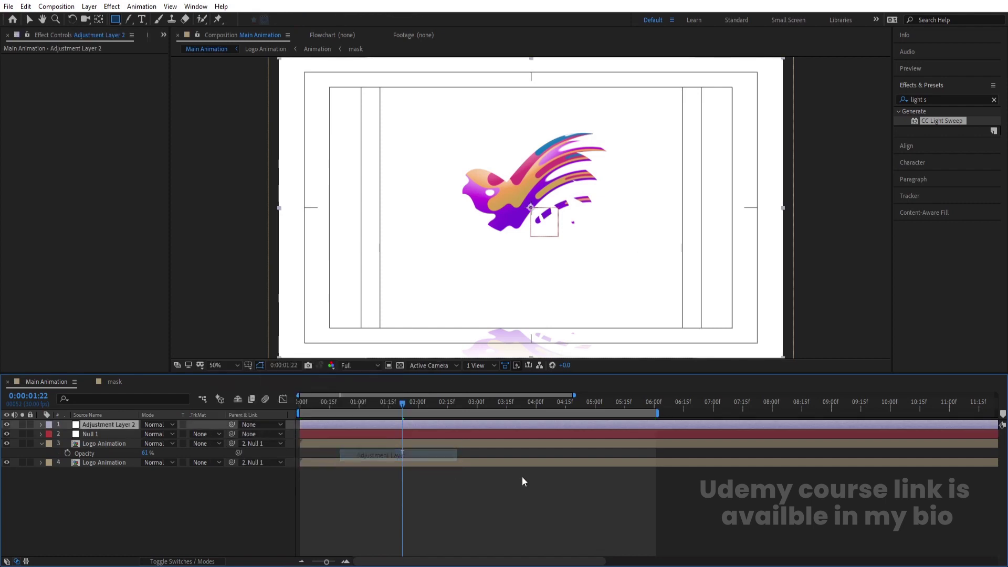
pyautogui.click(935, 98)
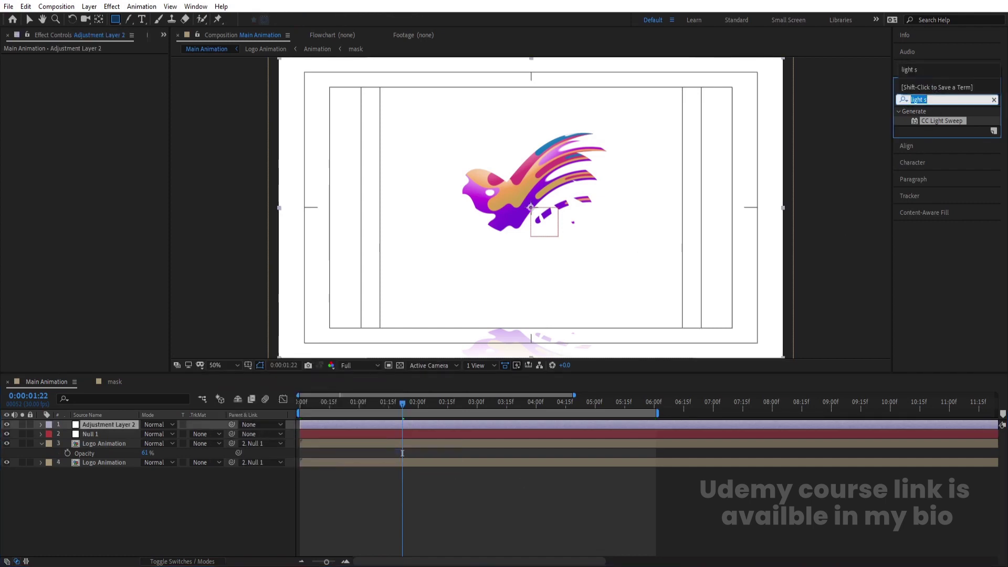
pyautogui.write('lens')
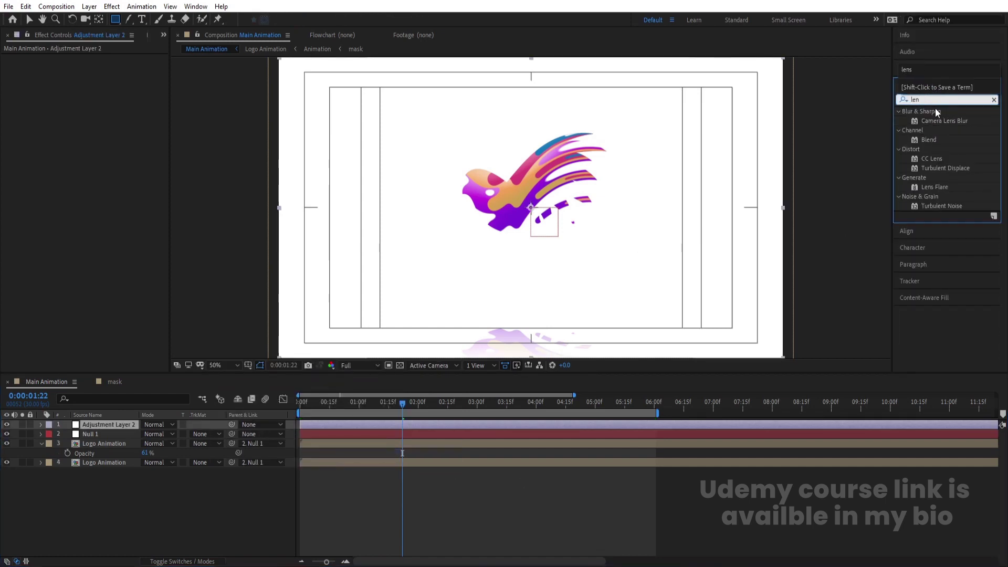
pyautogui.doubleClick(931, 186)
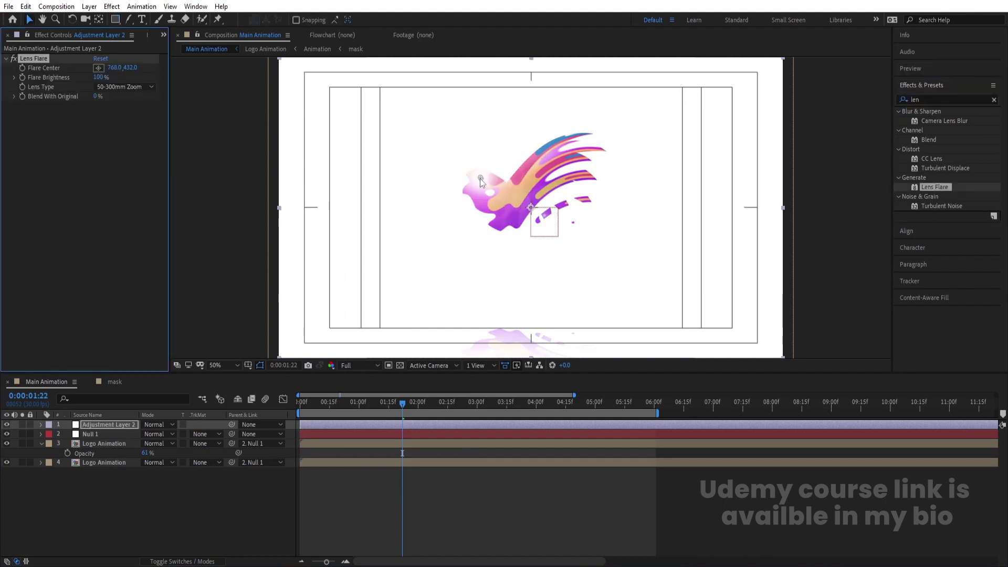
# Step: Place the flare center at 678, 408 beside the bird's head and keyframe it at 0:00:00:29
pyautogui.moveTo(480, 179); pyautogui.dragTo(457, 171)
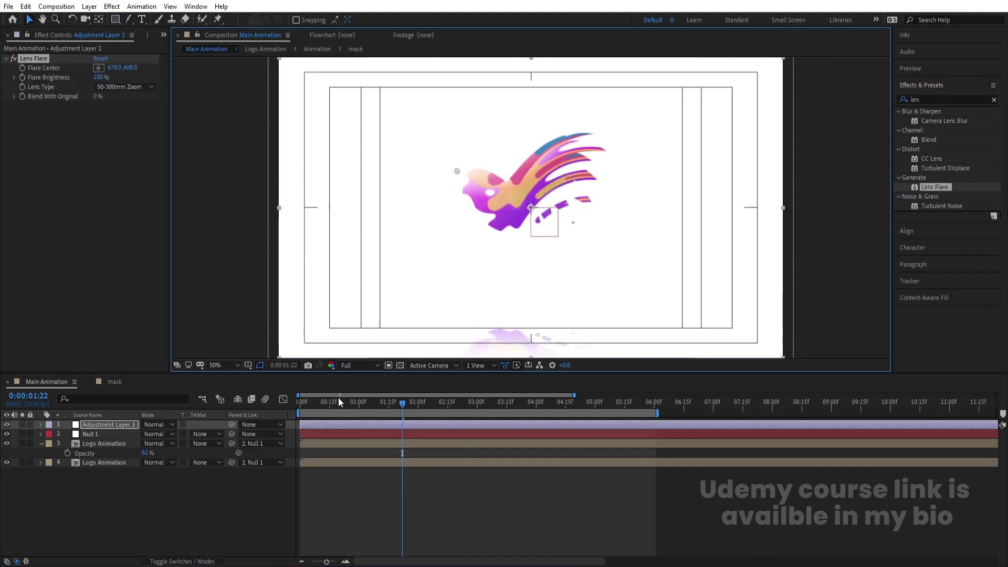
pyautogui.moveTo(338, 403); pyautogui.dragTo(299, 411)
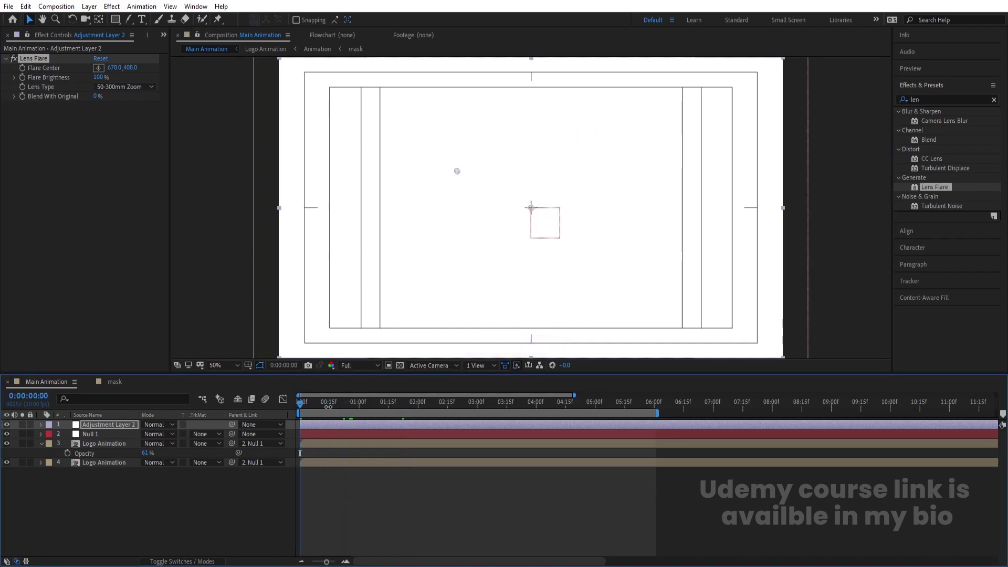
pyautogui.press('space')
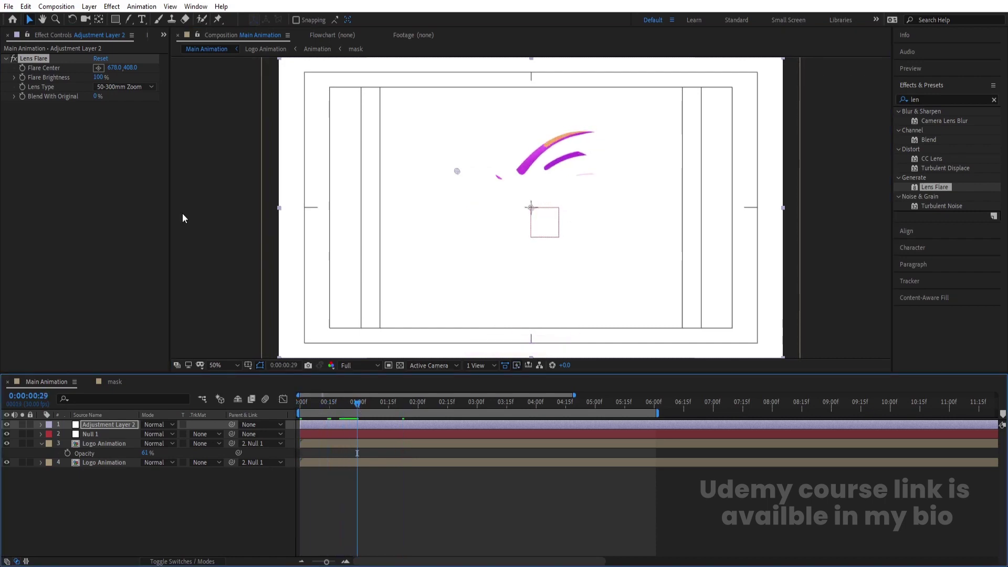
pyautogui.click(24, 74)
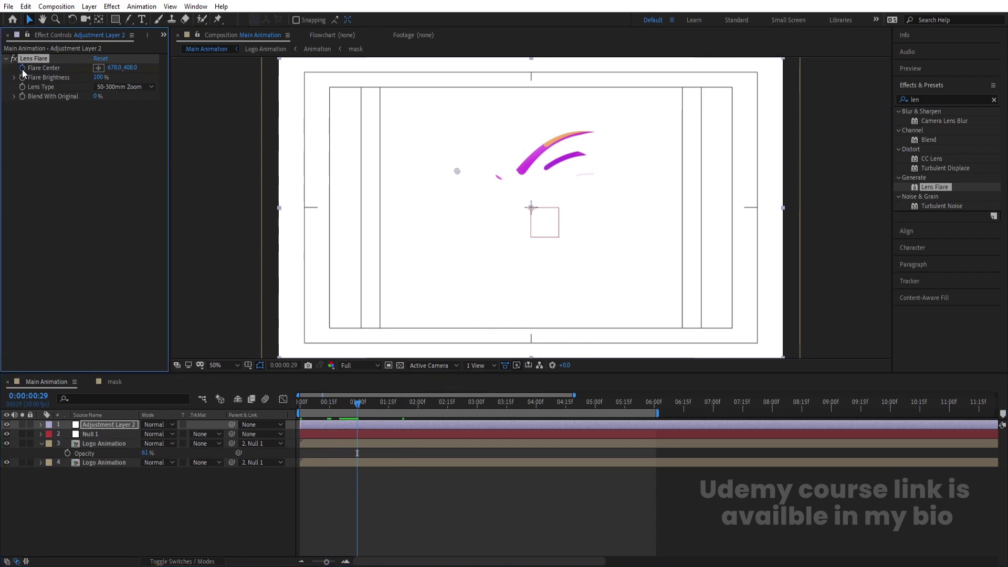
pyautogui.press('u')
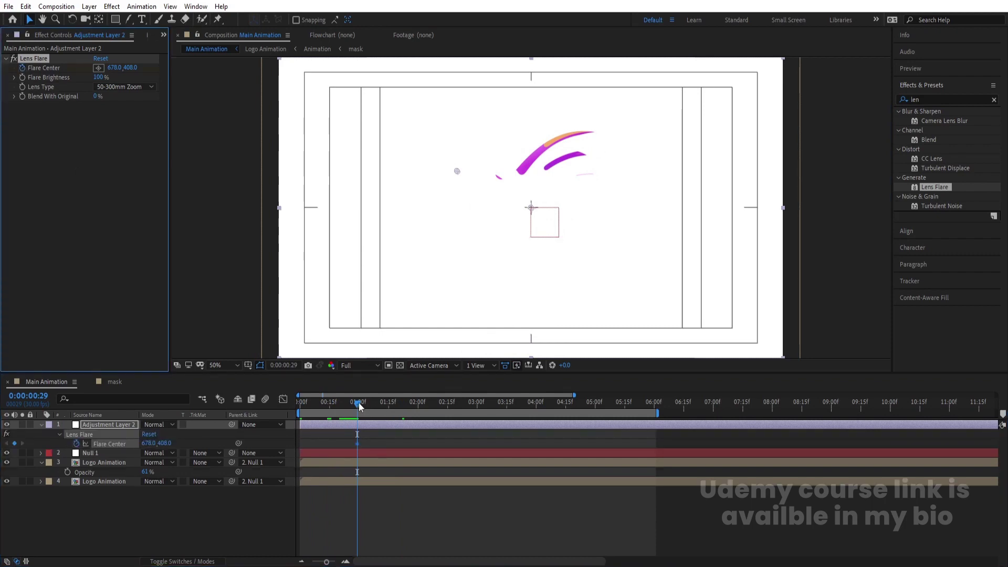
# Step: Keyframe the flare center near the frame's upper-right corner and shift that keyframe to the end of the work area
pyautogui.moveTo(358, 404); pyautogui.dragTo(556, 415)
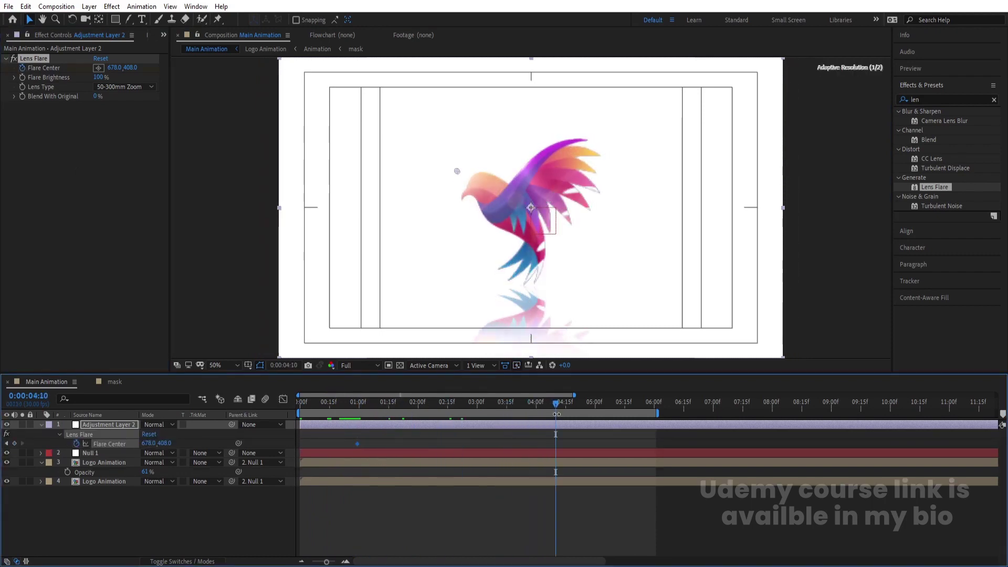
pyautogui.moveTo(459, 172); pyautogui.dragTo(757, 115)
pyautogui.moveTo(556, 444); pyautogui.dragTo(656, 444)
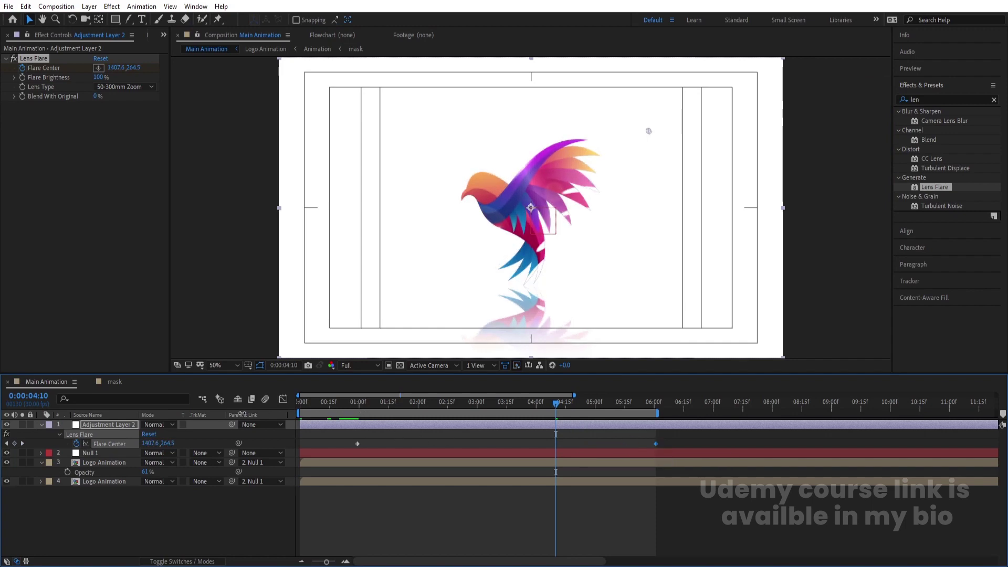
# Step: Preview the whole logo animation from the start to check the moving lens flare
pyautogui.press('Home')
pyautogui.press('space')
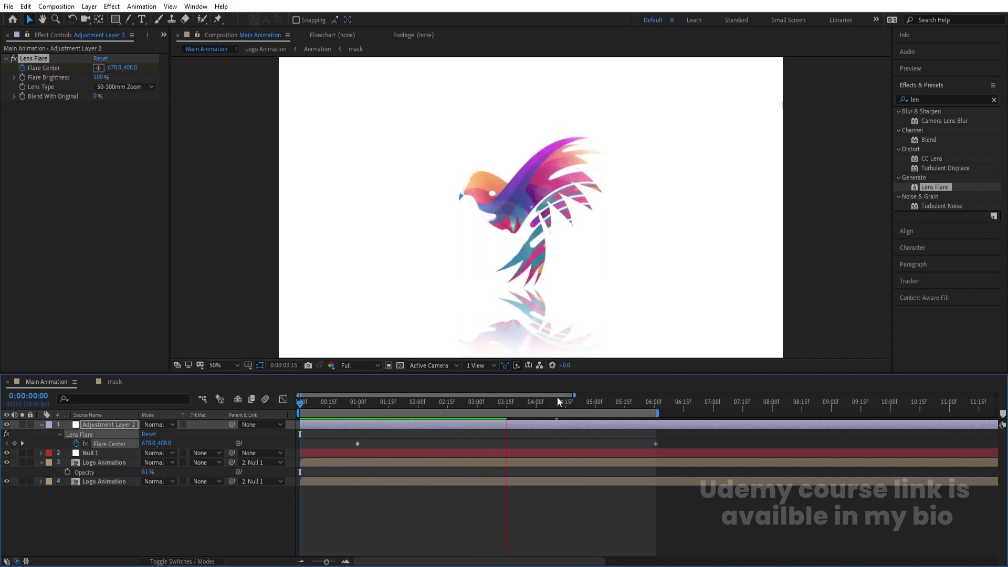
pyautogui.press('space')
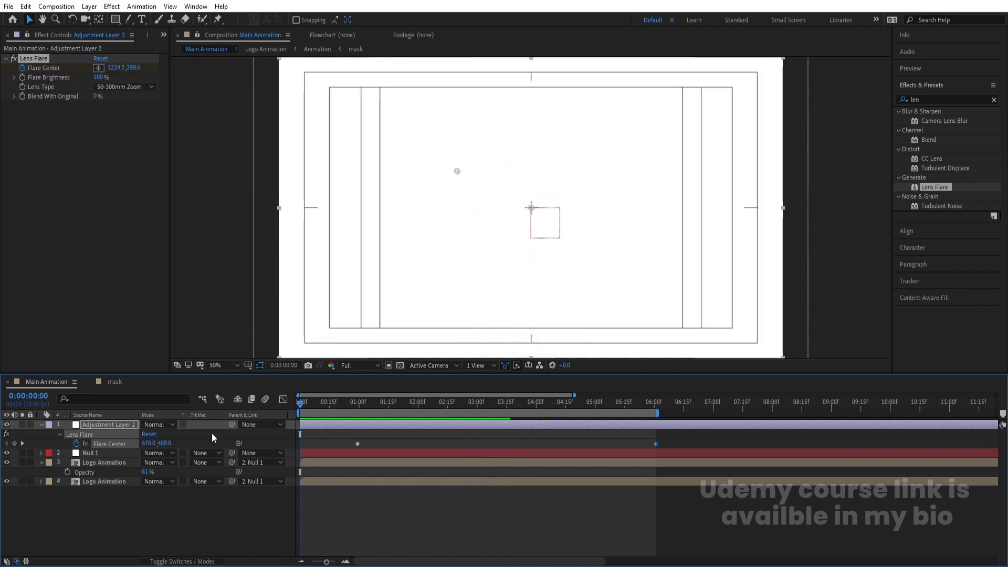
pyautogui.press('space')
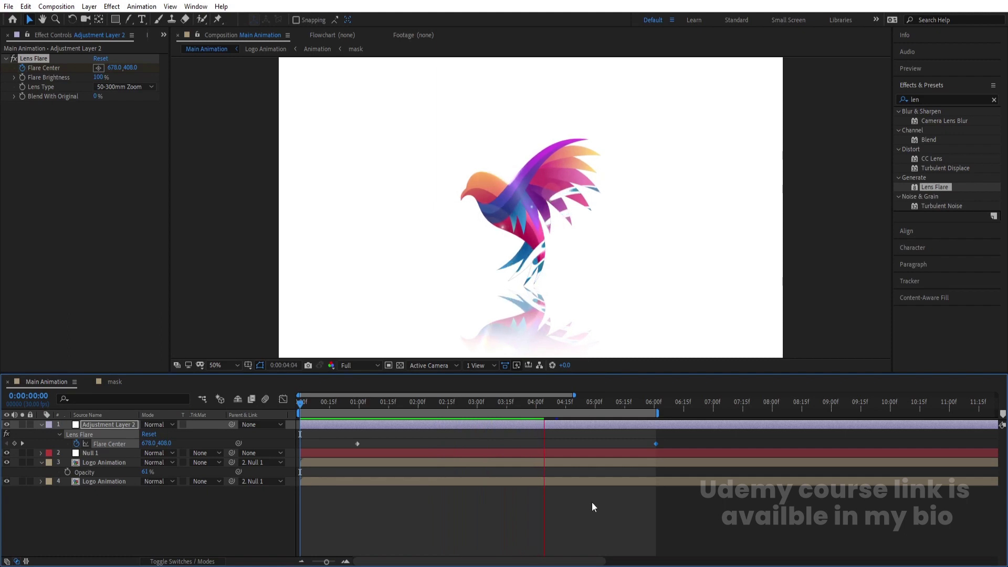
pyautogui.press('space')
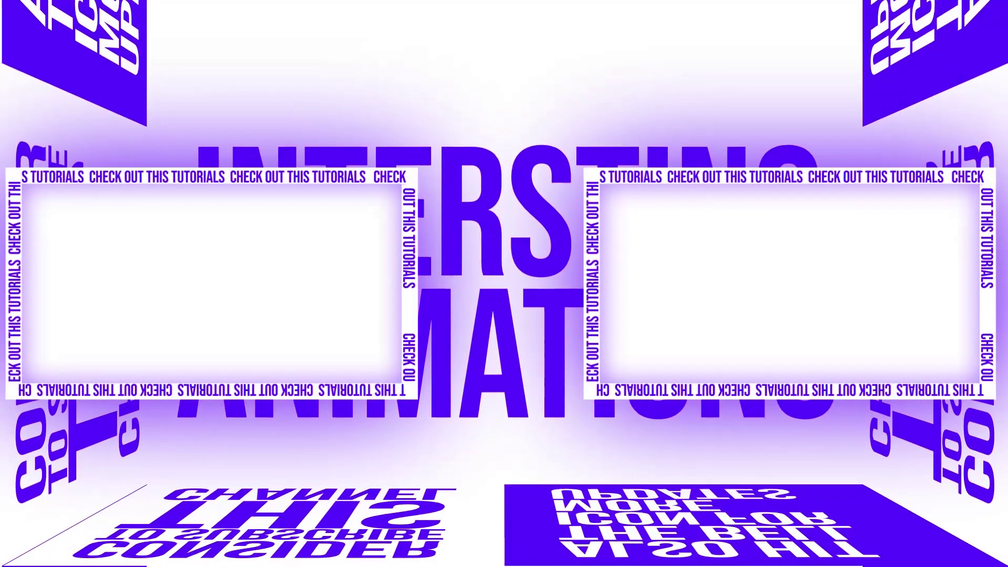